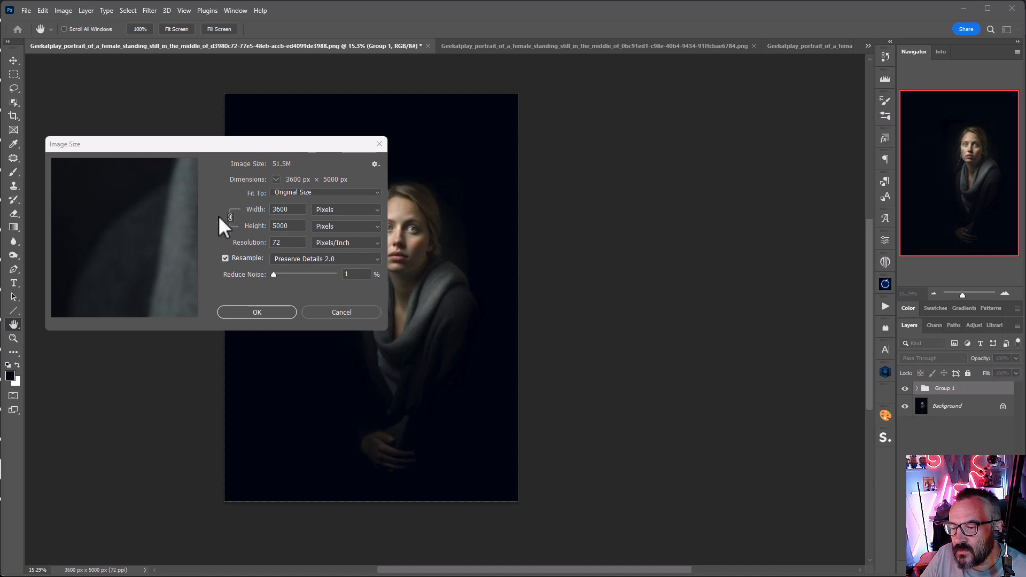
Step: Close the Image Size dialog without changes and inspect the portrait's face and eyes at high magnification
left_click(233, 223)
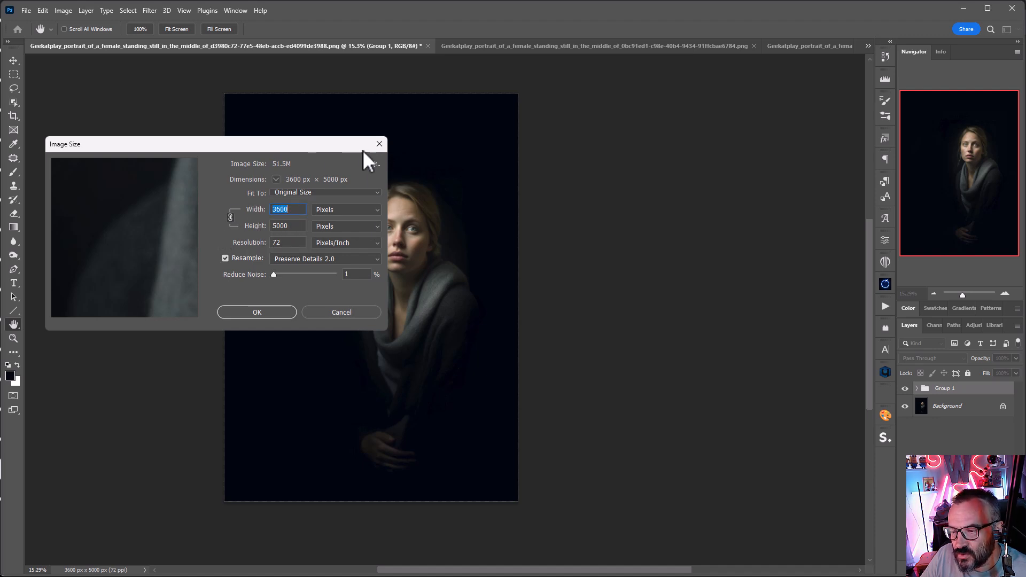
left_click(380, 144)
scroll(400, 271, "up", 3)
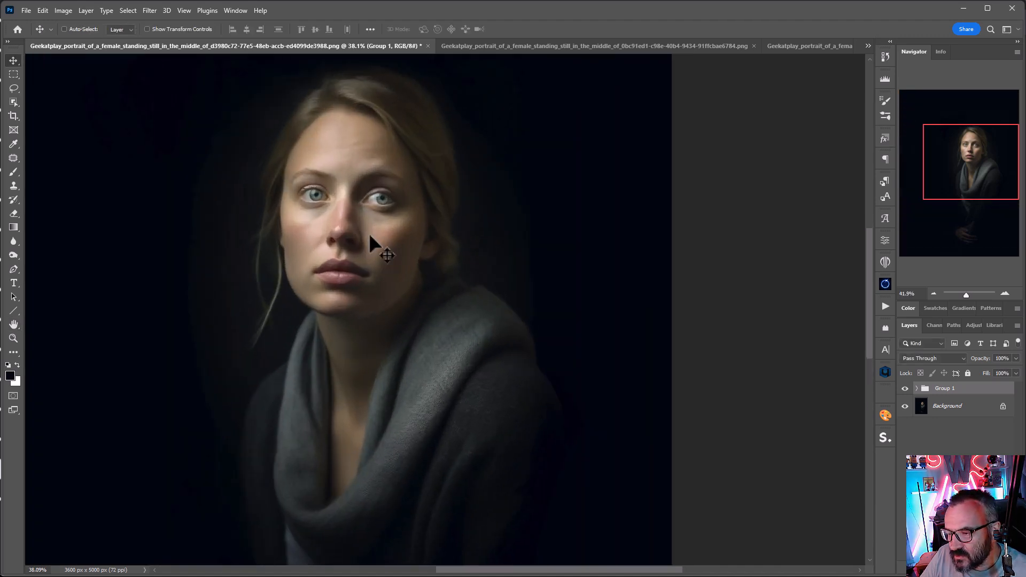
scroll(324, 202, "up", 5)
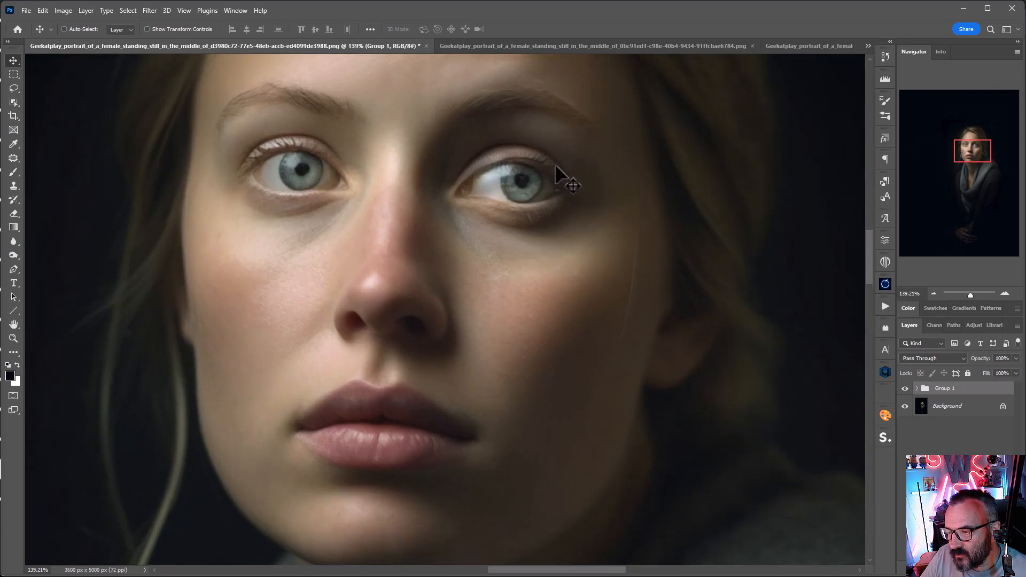
scroll(550, 212, "up", 1)
scroll(489, 185, "down", 7)
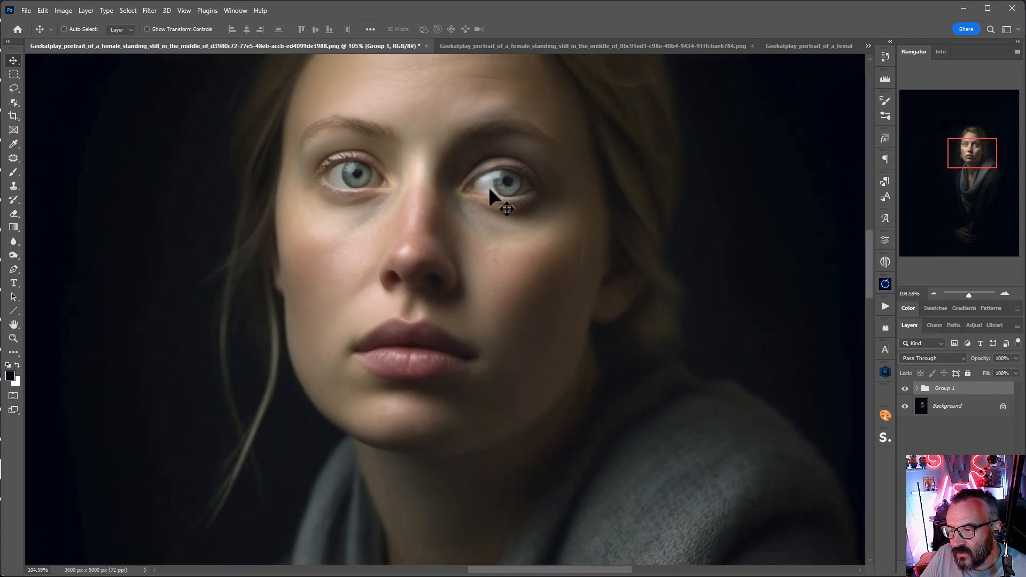
scroll(489, 187, "down", 1)
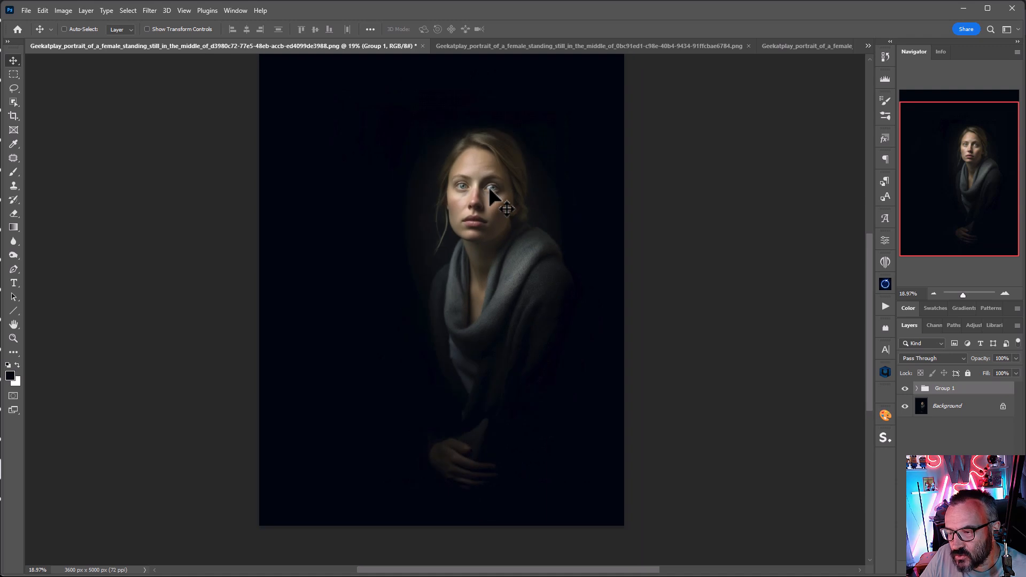
Step: Switch to VLC media player and play the alien planet animation
key("alt+Tab")
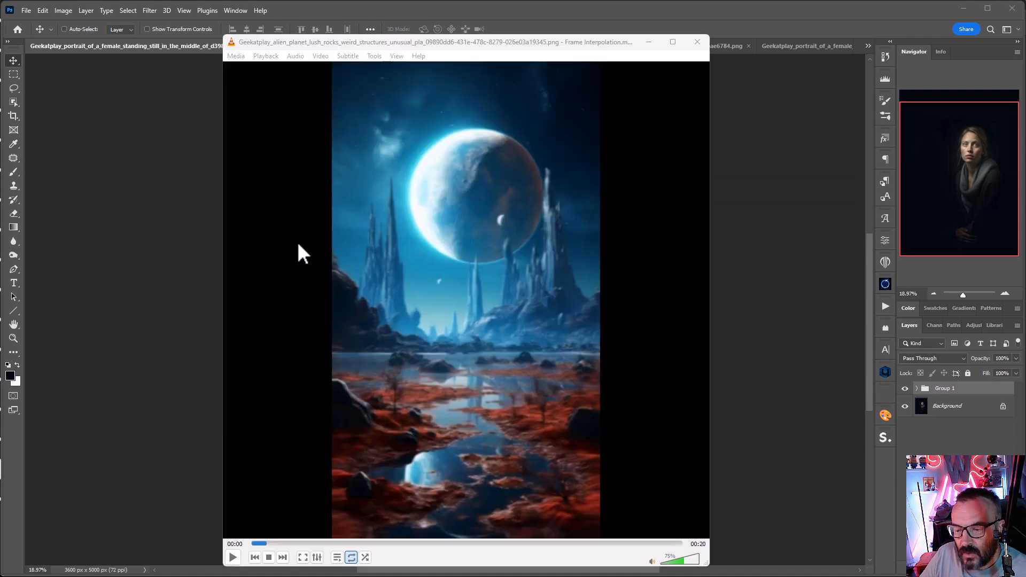
left_click(232, 557)
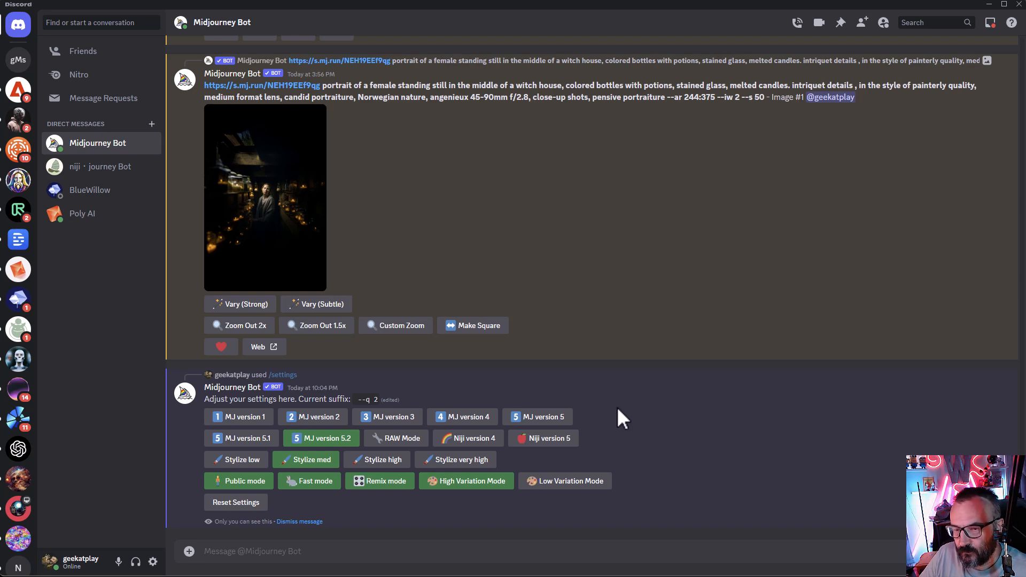
Step: Submit an /imagine prompt for a painterly portrait of a female in a witch house with potion bottles, stained glass and melted candles, using --ar 2:3
type("/im")
key("Tab")
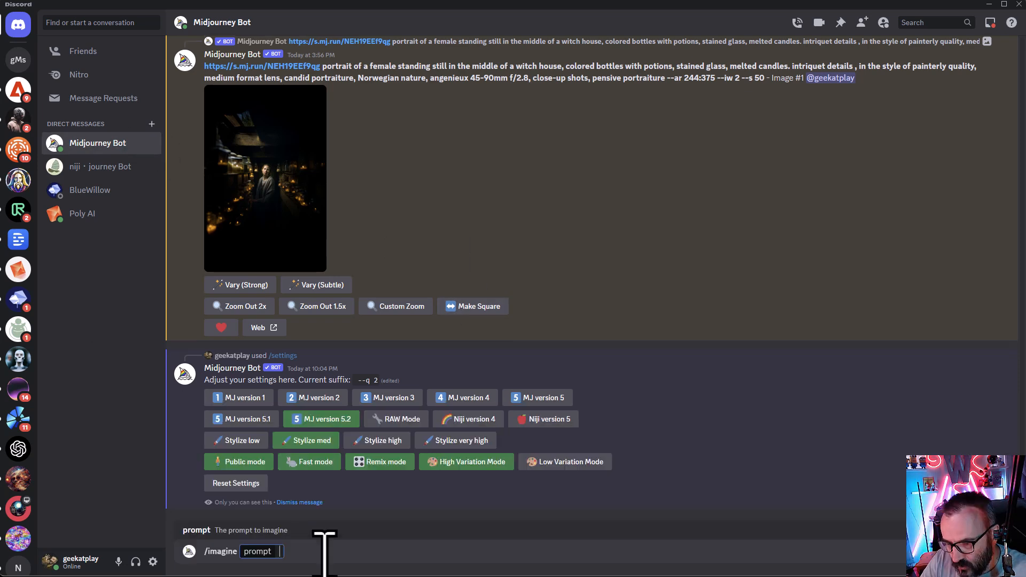
type("portrait of a female standing still in the middle of a witch house, colored bottles with potions, stained glass, melted candles. intriquet details , in the style of painterly quality, medium format lens, candid portraiture, Norwegian nature, angenieux 45-90mm f/2.8, close-up shots, pensive portraiture")
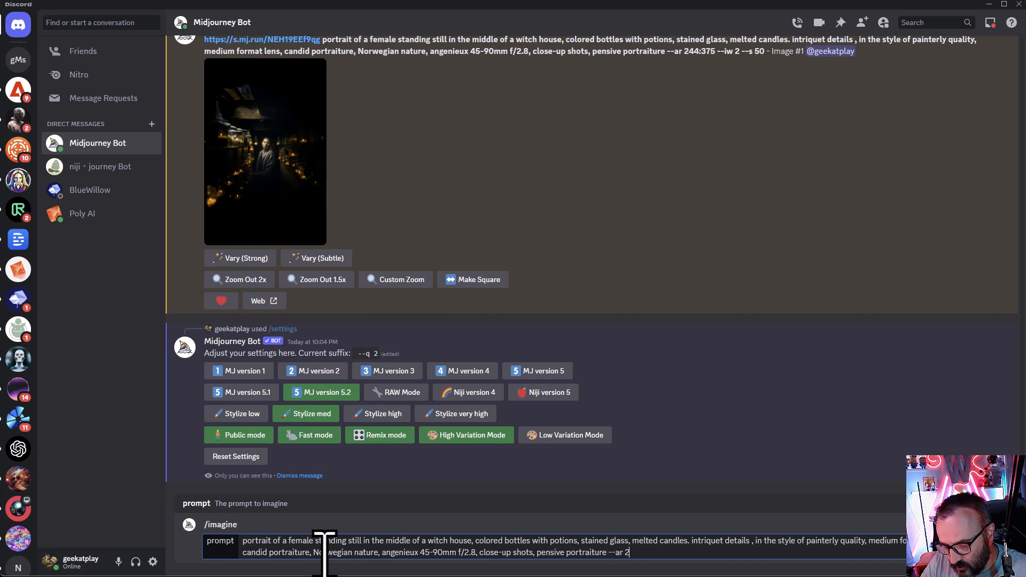
key("Return")
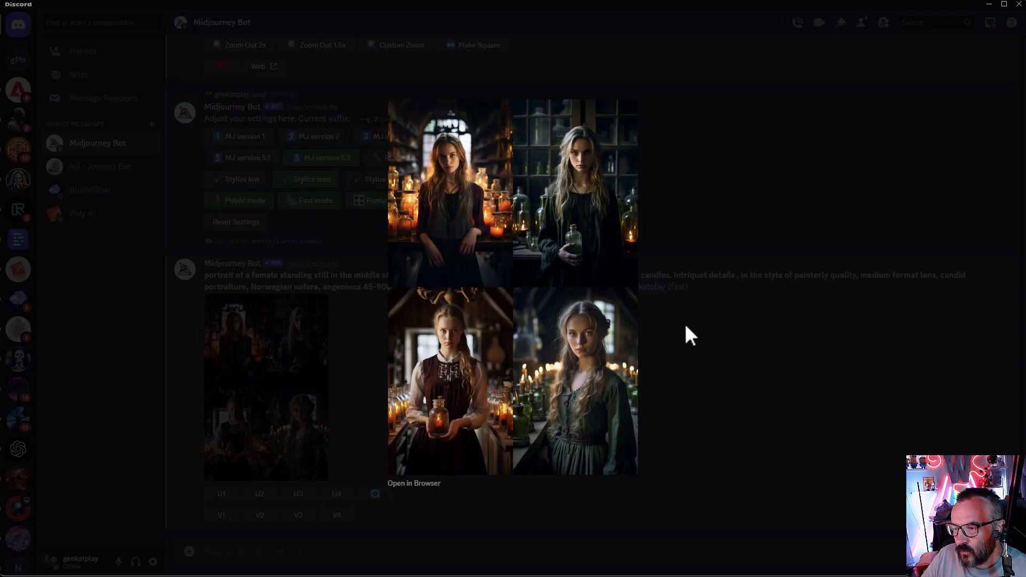
Step: Upscale the first image of the new witch house grid and request a 1.5x zoom out of it
left_click(684, 322)
left_click(223, 493)
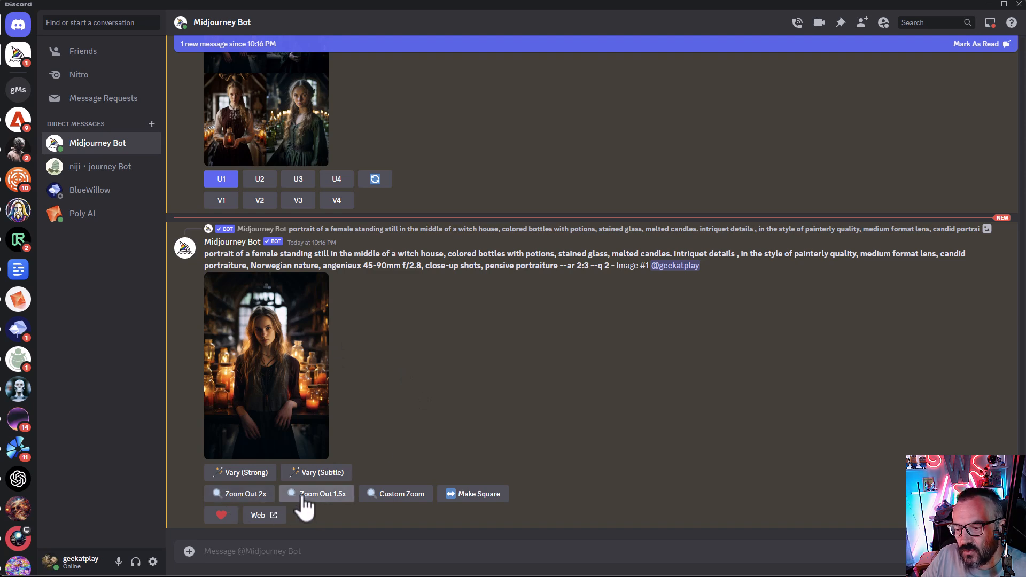
left_click(323, 500)
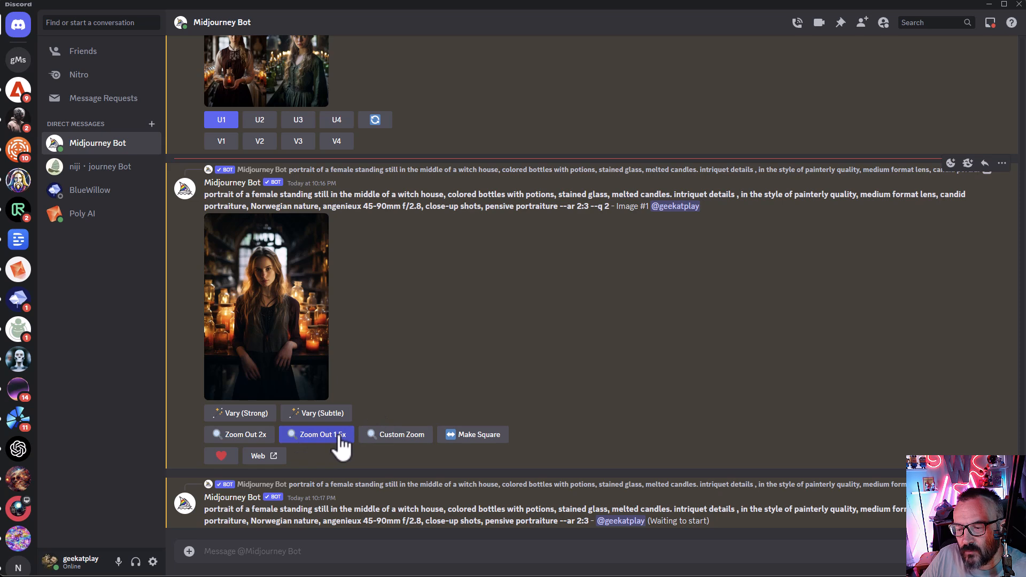
Step: Review the --ar and --zoom parameters in the upscaled portrait's Custom Zoom form and cancel it without submitting
left_click(396, 436)
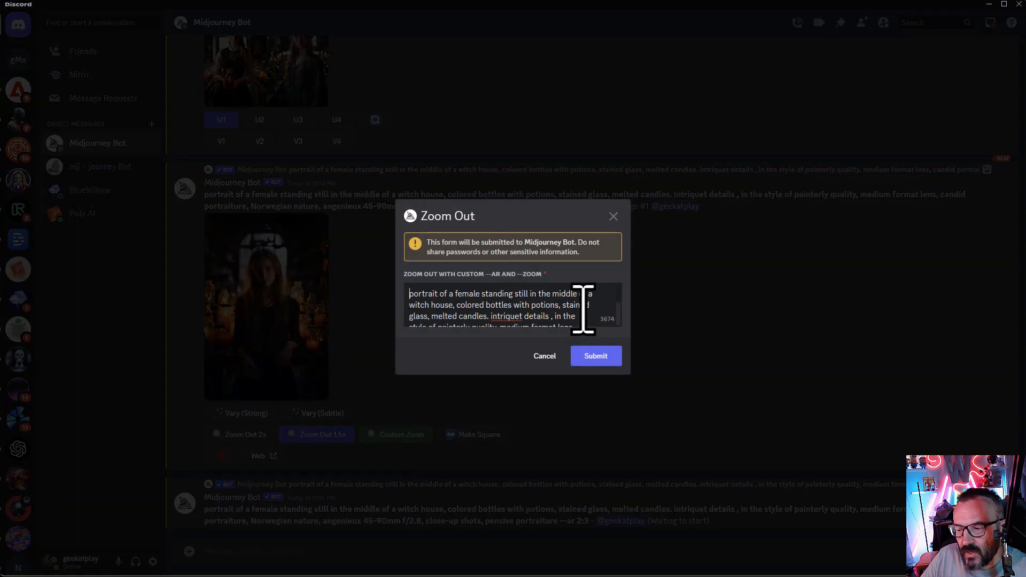
scroll(584, 309, "down", 3)
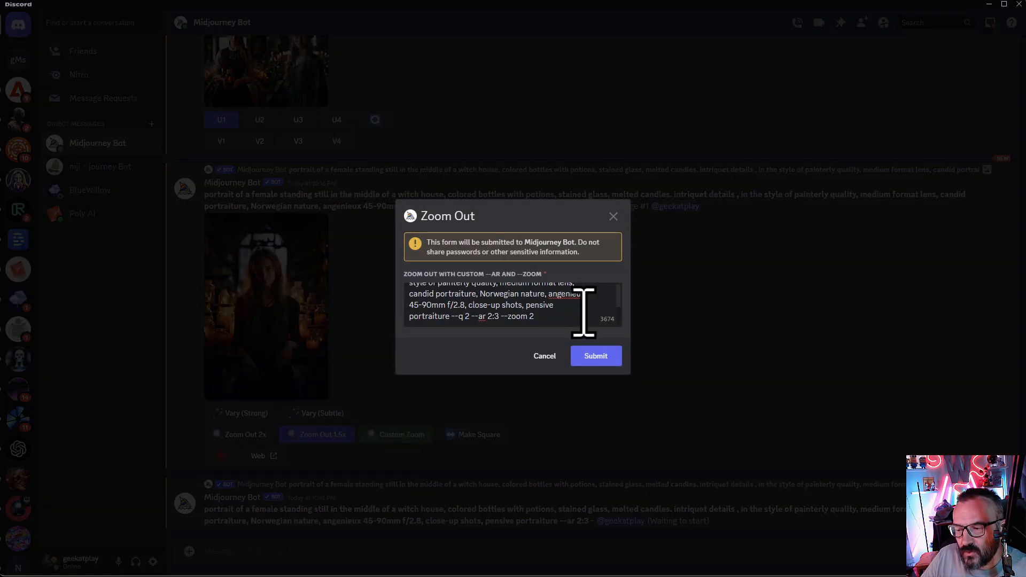
double_click(532, 317)
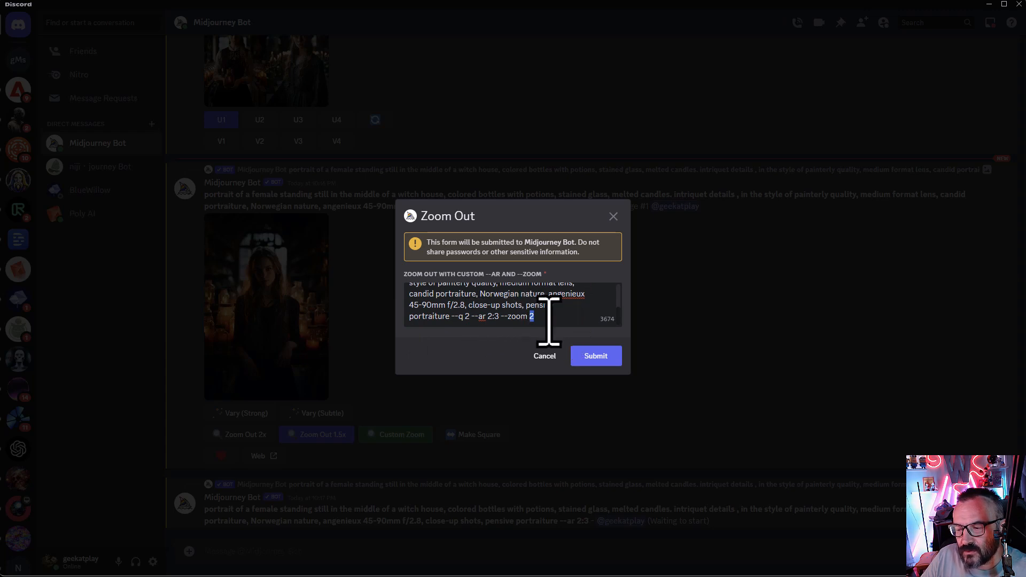
left_click(539, 318)
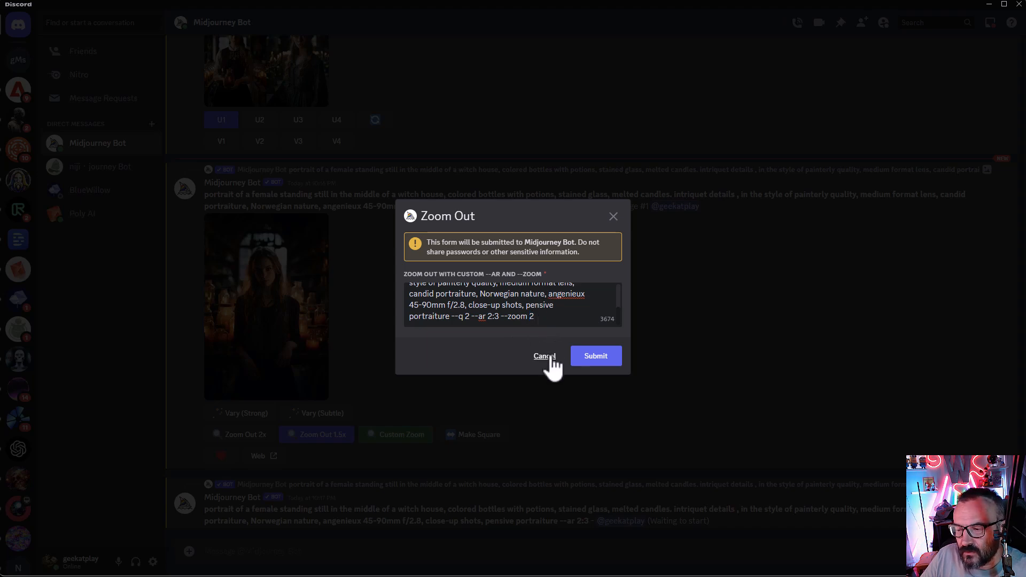
left_click(550, 361)
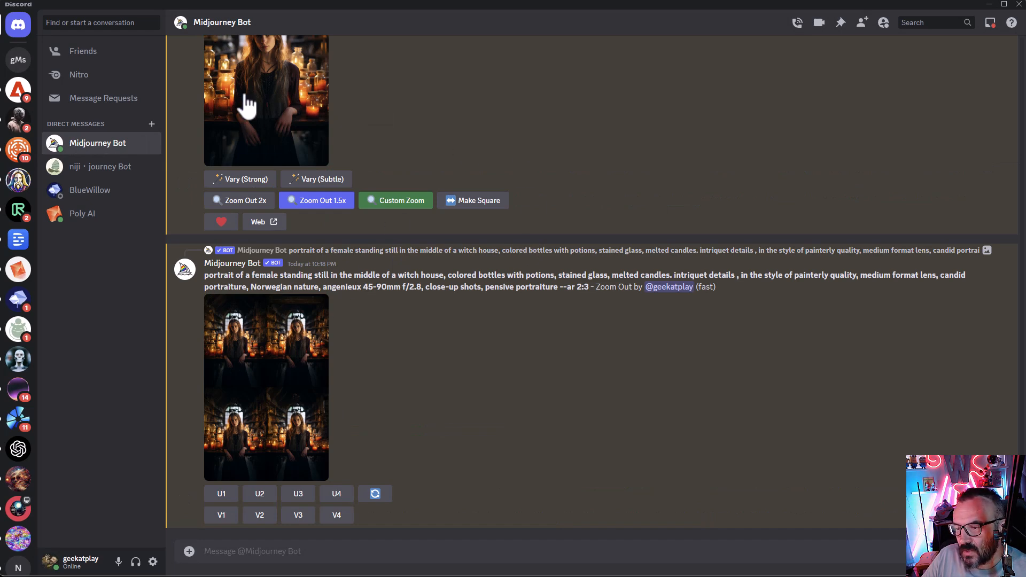
Step: View the 1.5x zoomed-out grid enlarged and upscale its first image
left_click(288, 387)
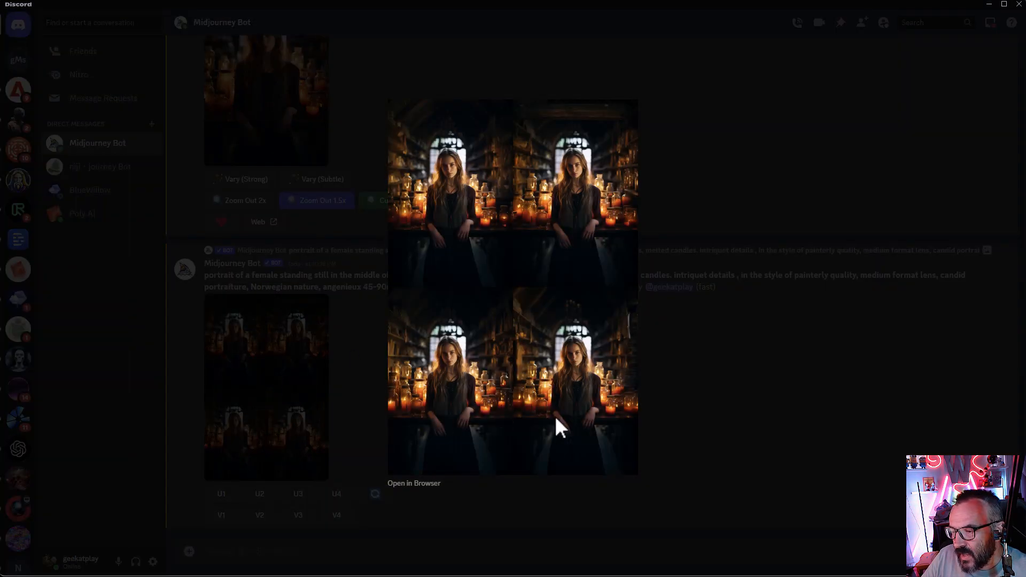
left_click(739, 365)
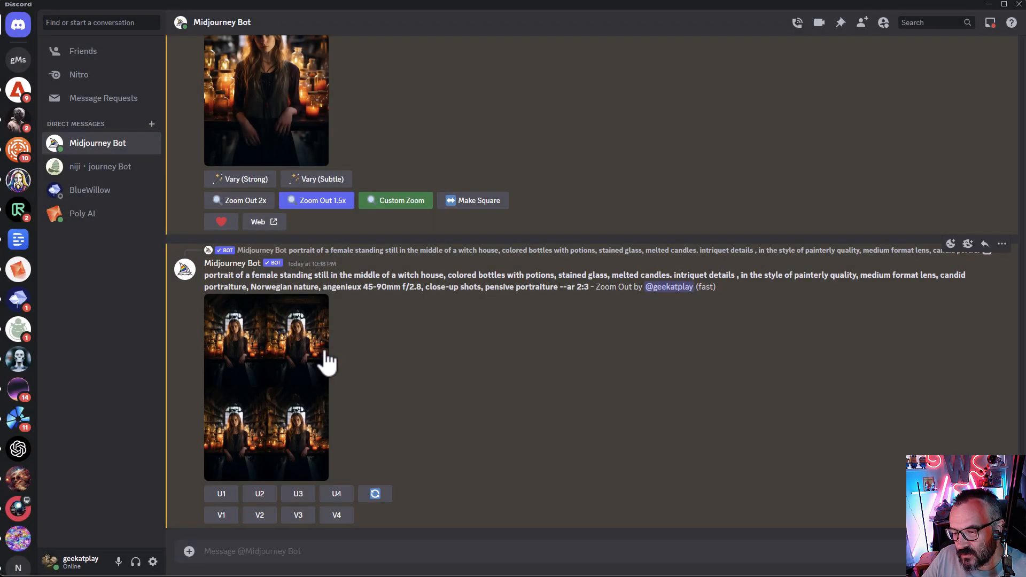
left_click(290, 395)
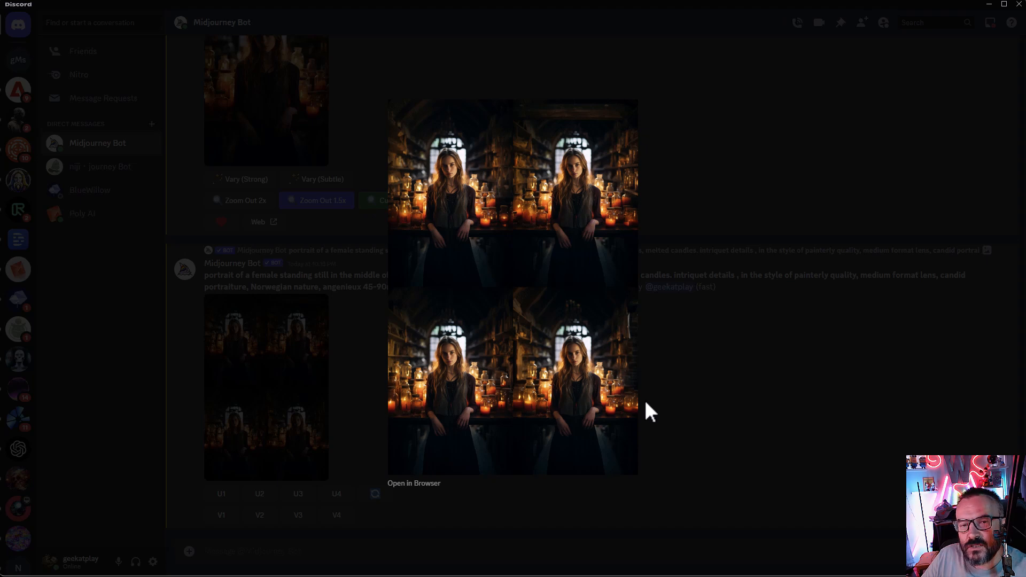
left_click(780, 389)
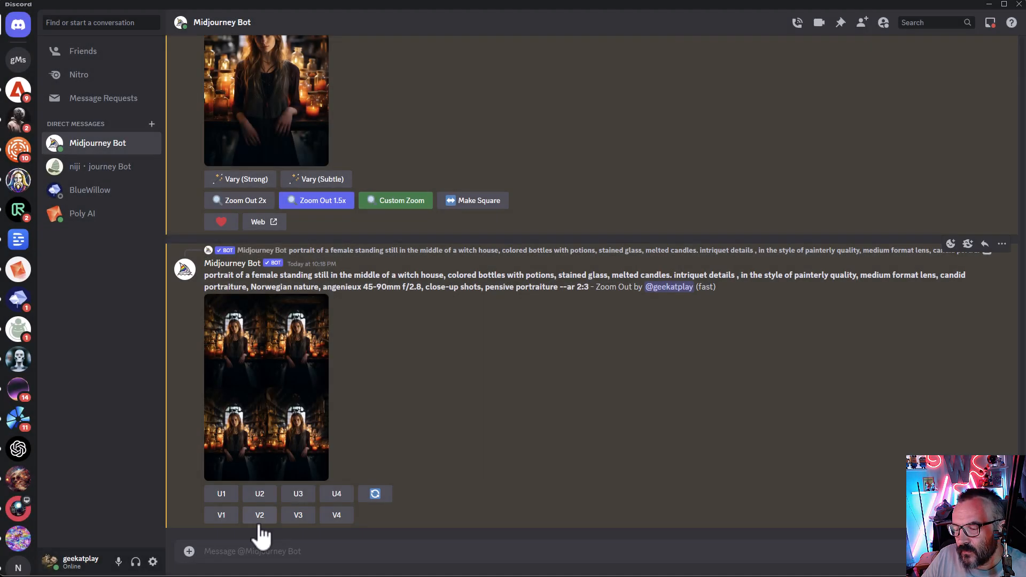
left_click(223, 495)
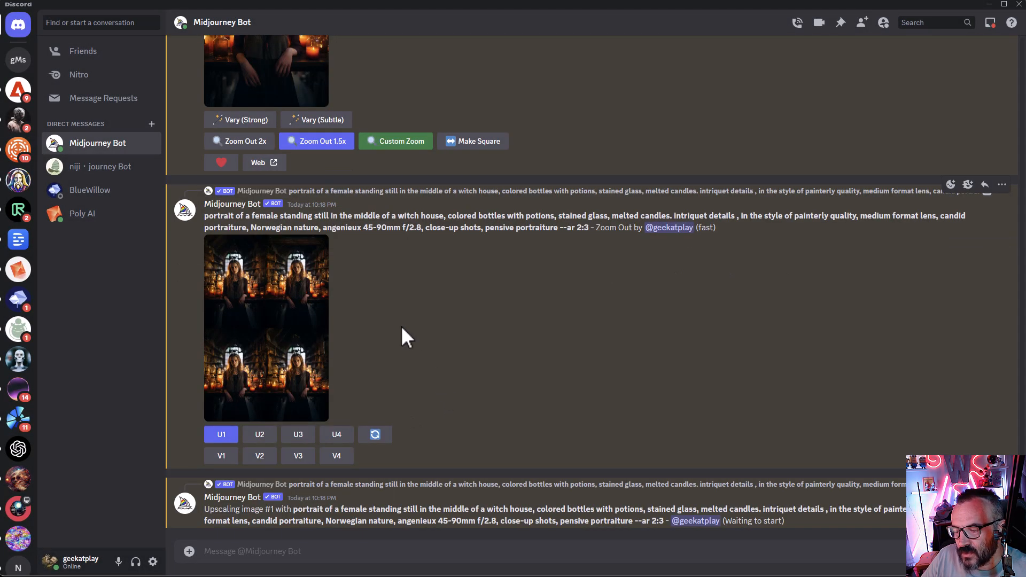
Step: Open the original upscaled portrait and its 1.5x zoomed-out version at full size in the browser
scroll(369, 346, "up", 10)
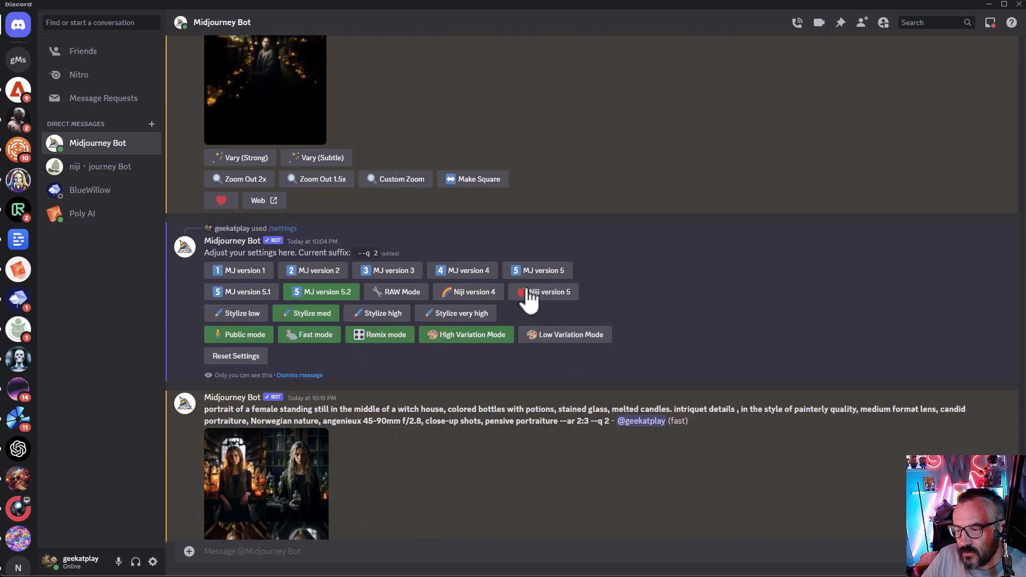
scroll(447, 422, "down", 7)
scroll(446, 418, "down", 8)
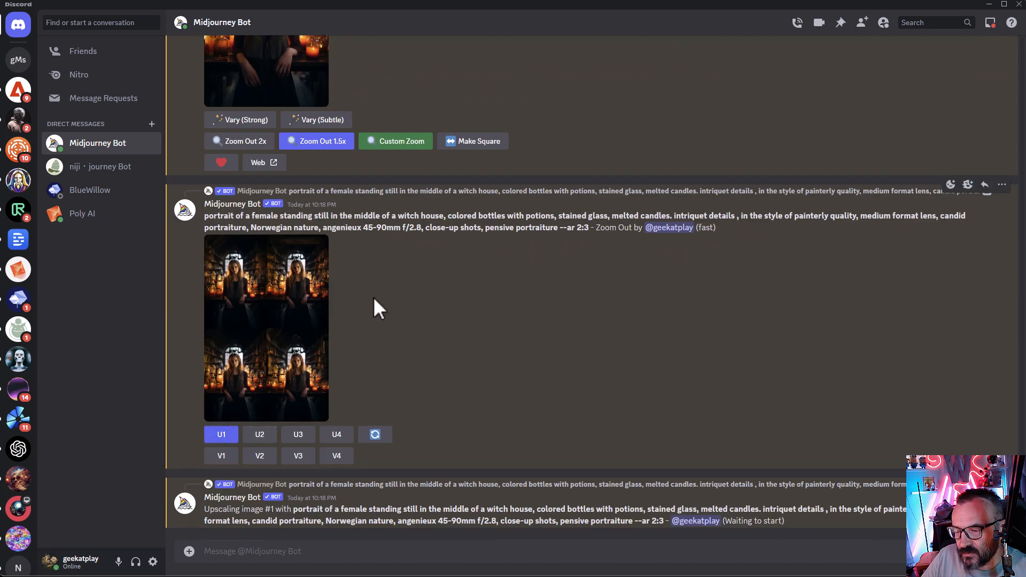
scroll(374, 319, "up", 4)
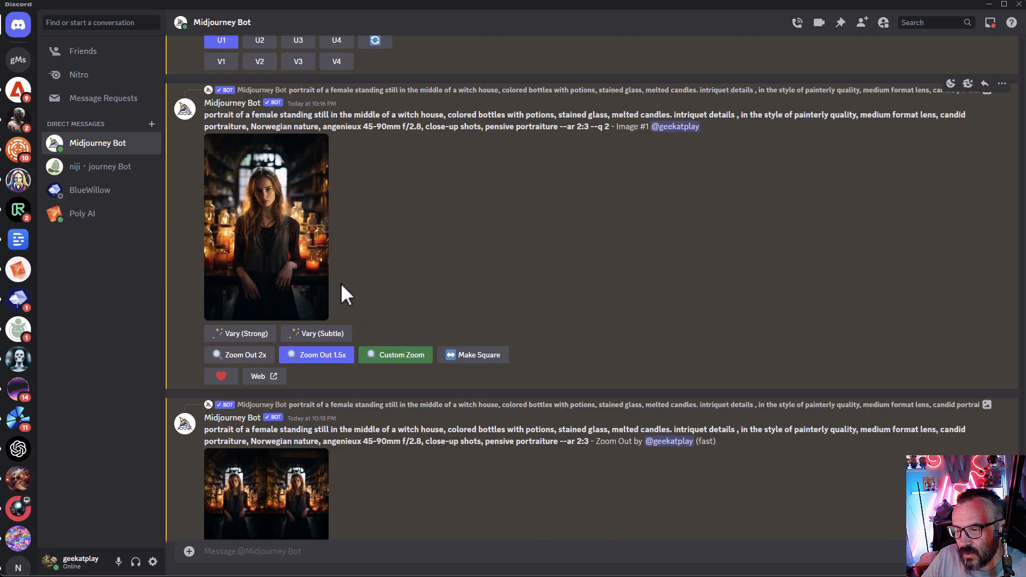
left_click(250, 224)
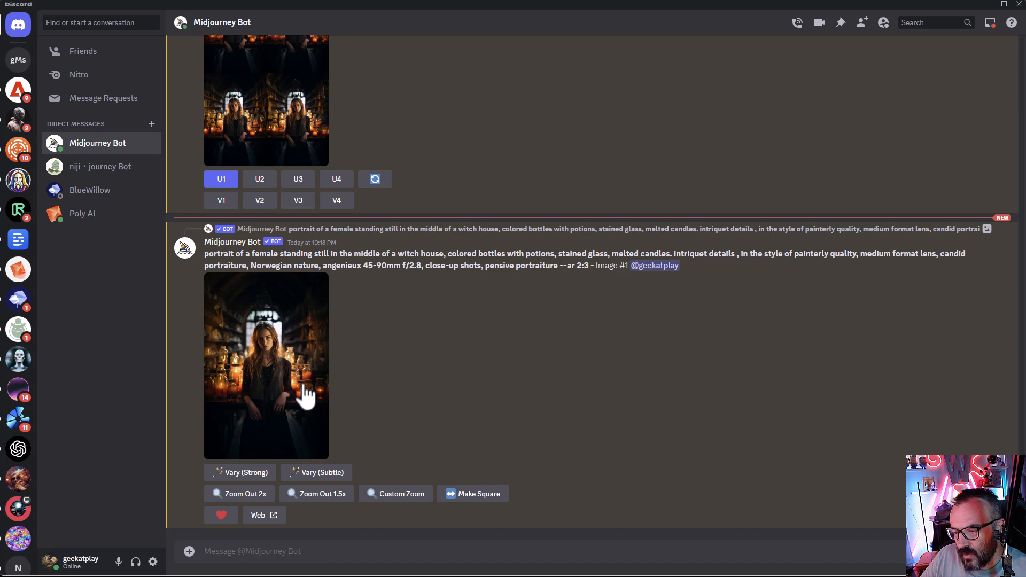
left_click(301, 396)
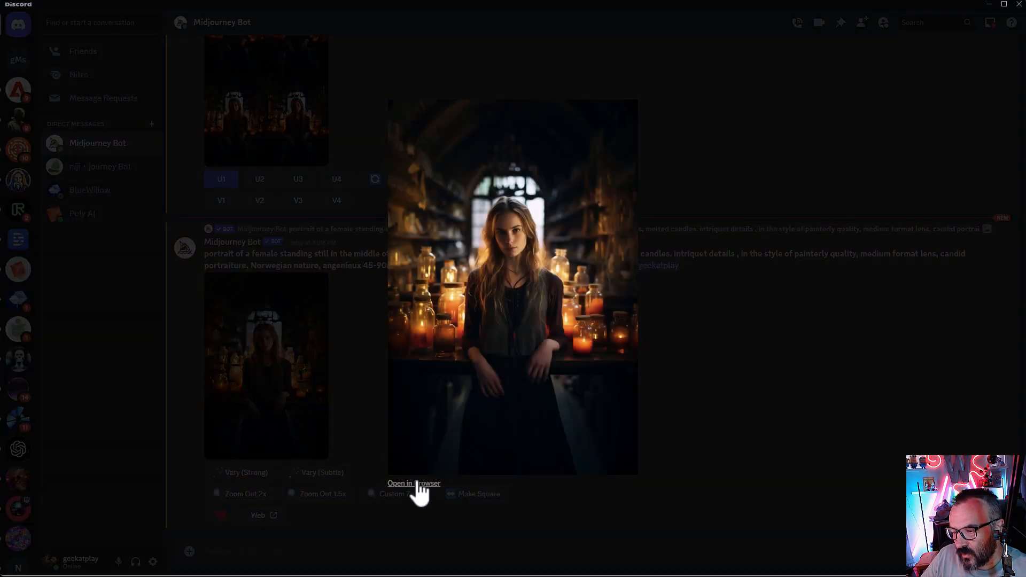
left_click(415, 488)
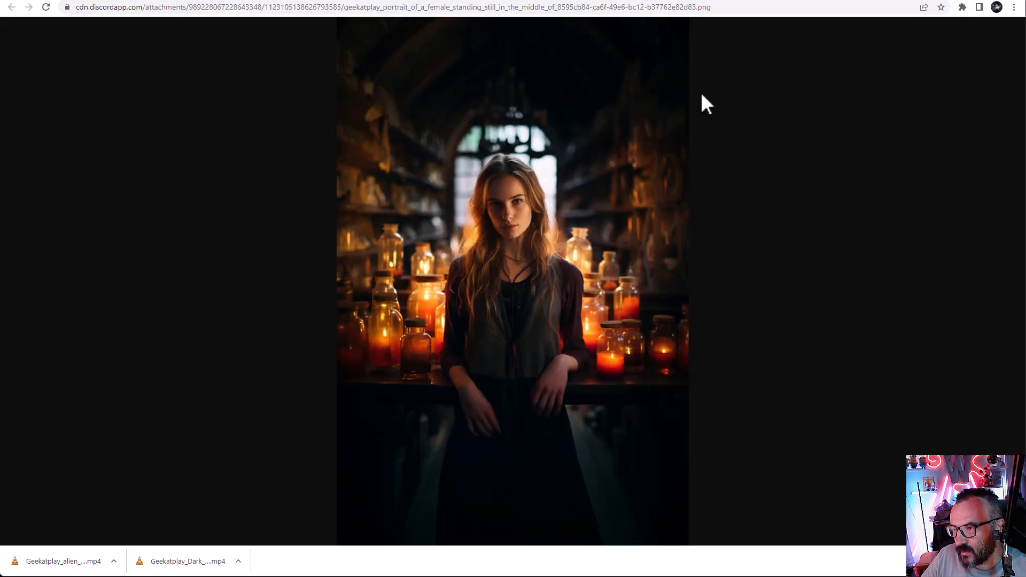
Step: Compare the full-size original portrait with its zoomed-out version by alternating between the two browser images
key("ctrl+shift+Tab")
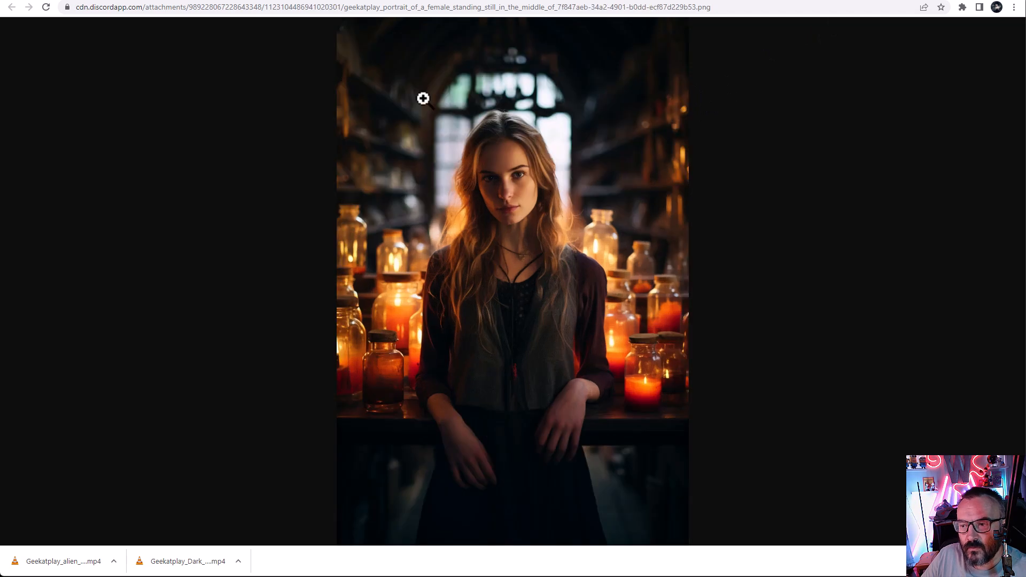
left_click(472, 2)
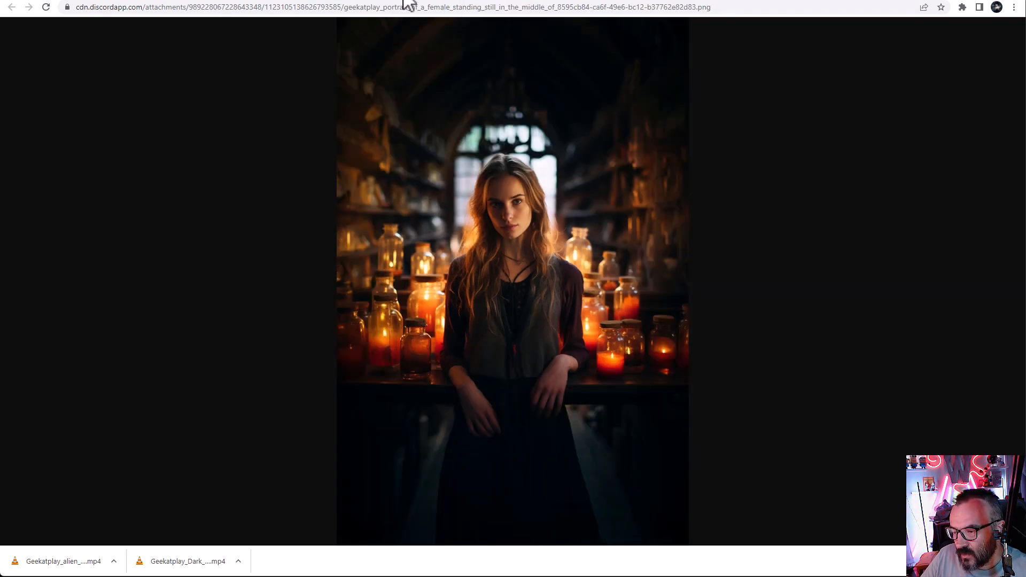
left_click(452, 2)
left_click(473, 3)
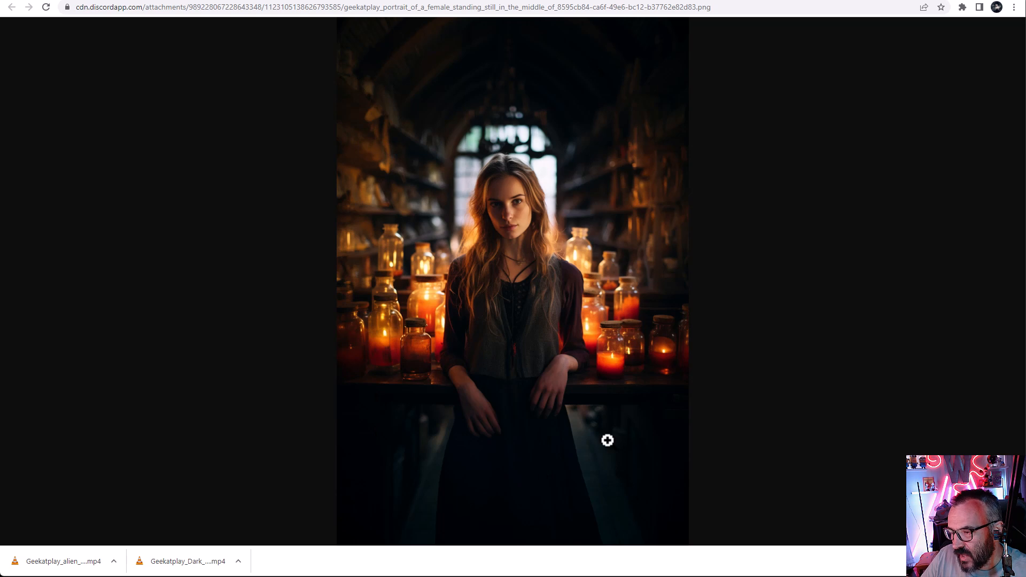
right_click(502, 197)
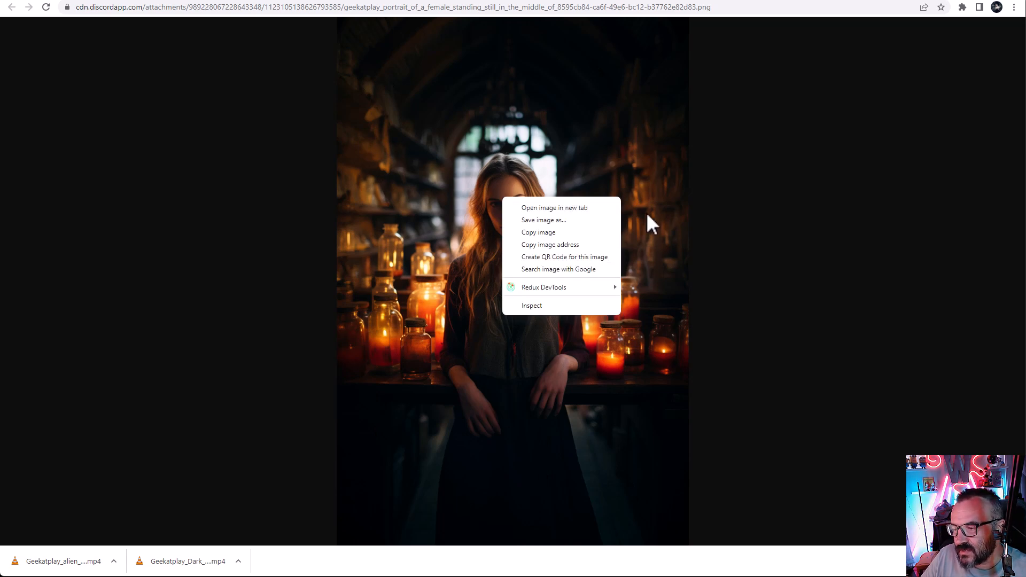
left_click(414, 1)
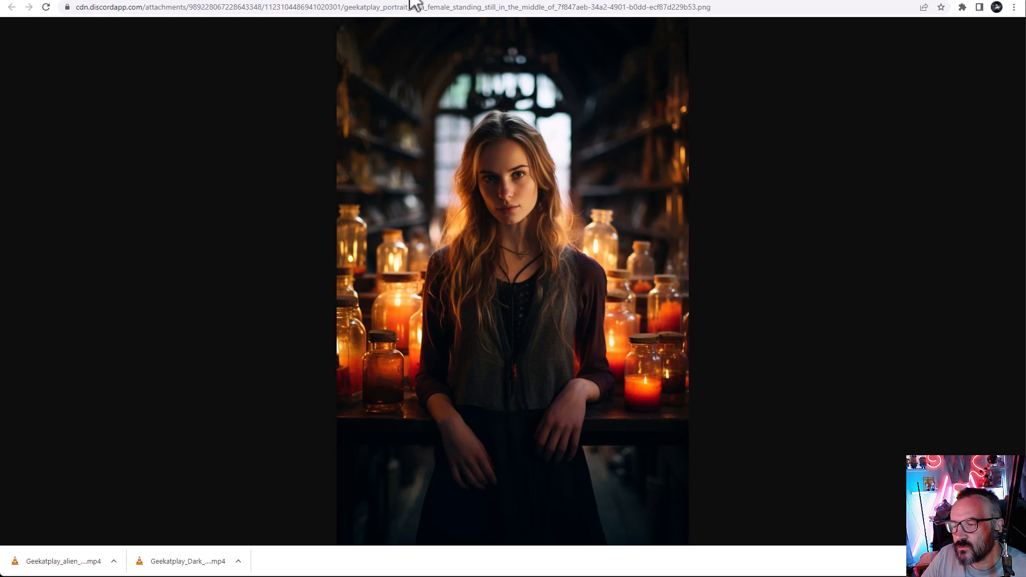
Step: Return to Discord and request a 2x zoom out of the latest upscaled portrait
key("alt+Tab")
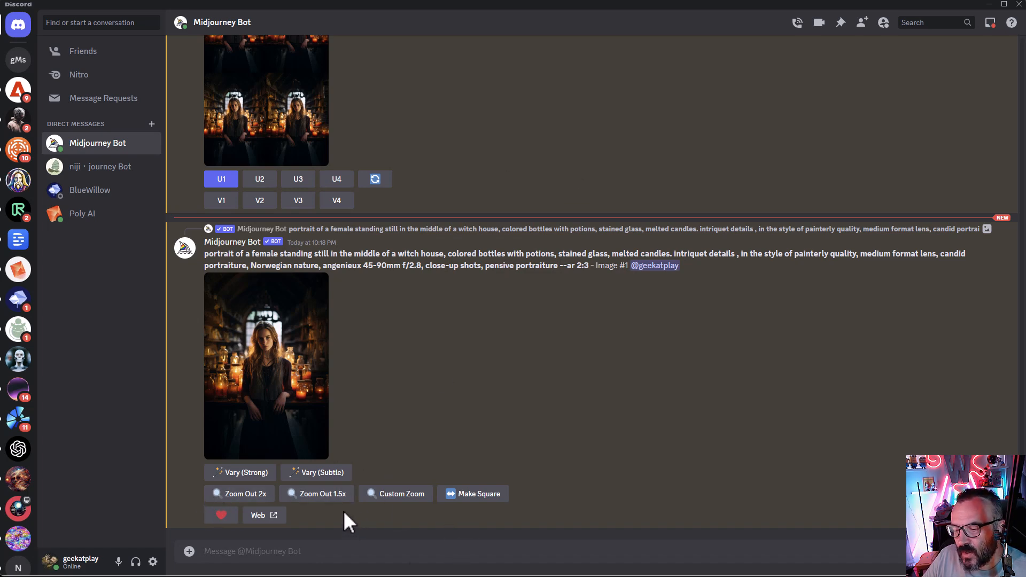
left_click(230, 494)
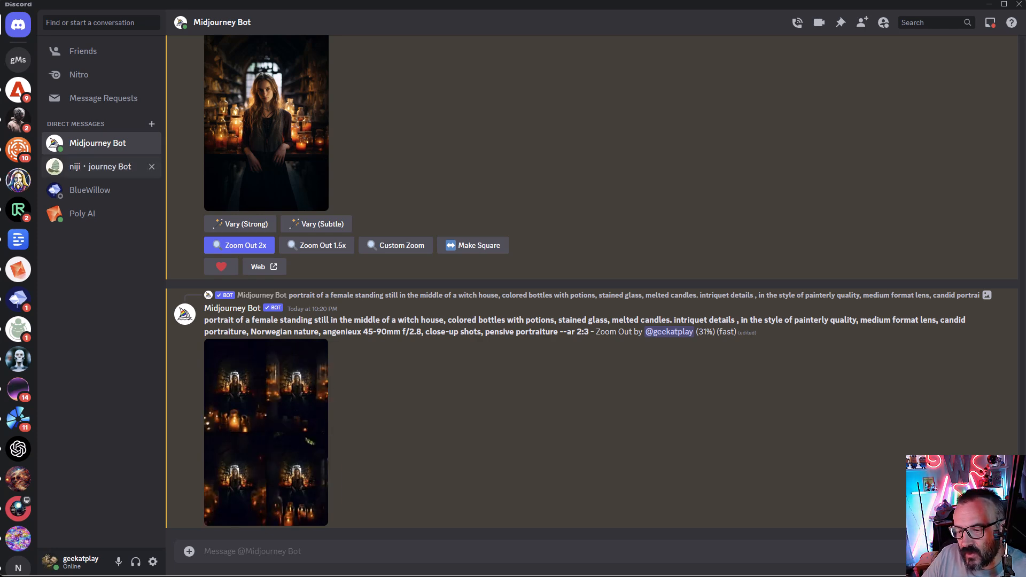
Step: View the 2x zoomed-out grid enlarged, upscale its first image and open the upscaled result
left_click(252, 369)
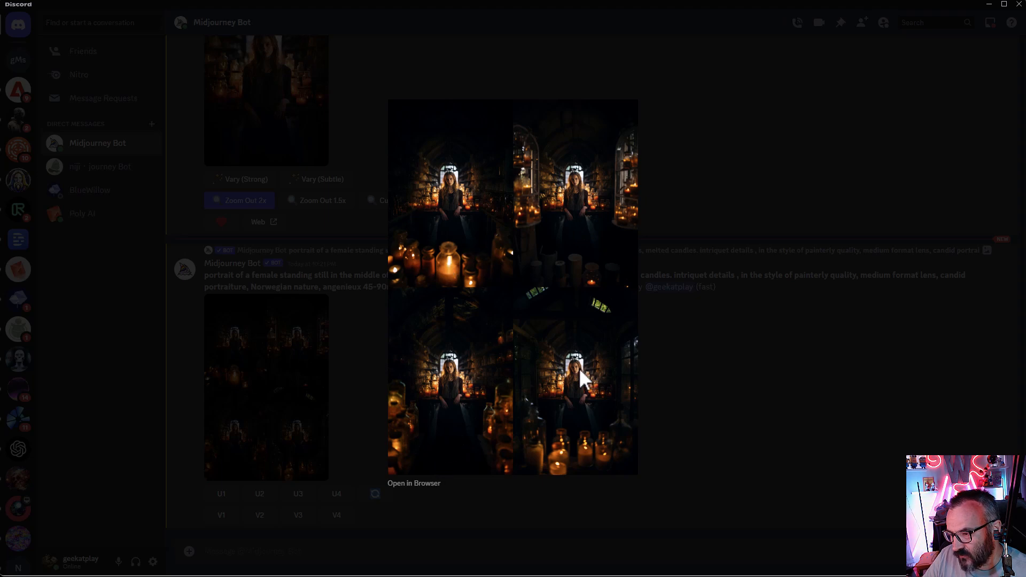
left_click(747, 413)
left_click(221, 496)
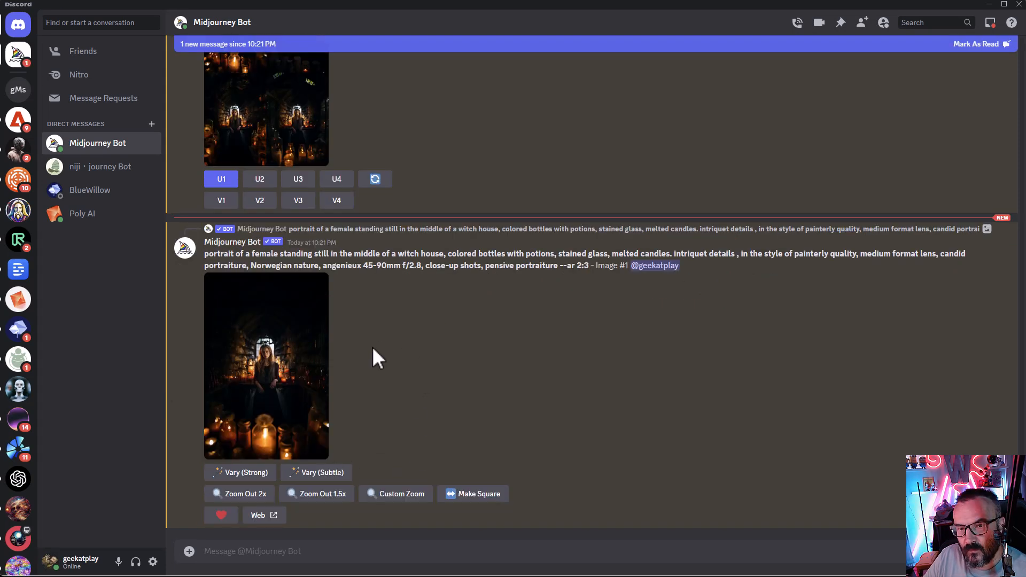
left_click(298, 380)
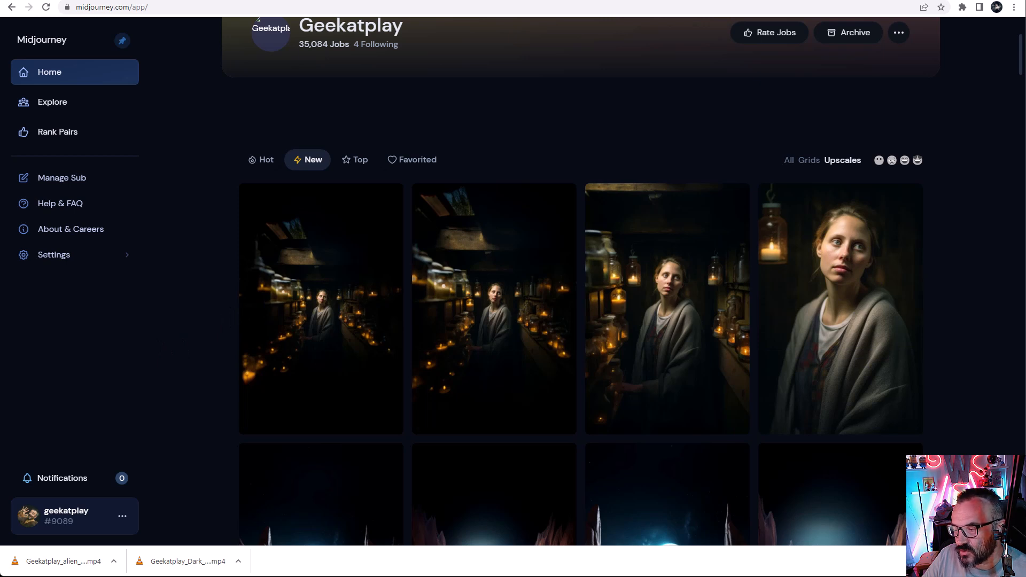
Step: Switch to Photoshop and examine the widest zoomed-out portrait of the woman in the grey shawl up close
left_click(1014, 561)
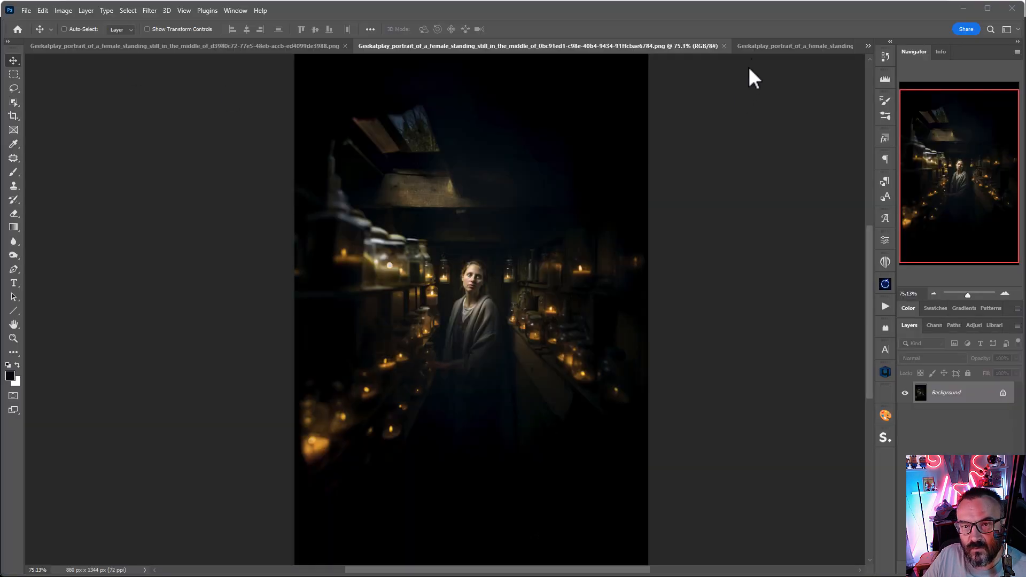
left_click(752, 45)
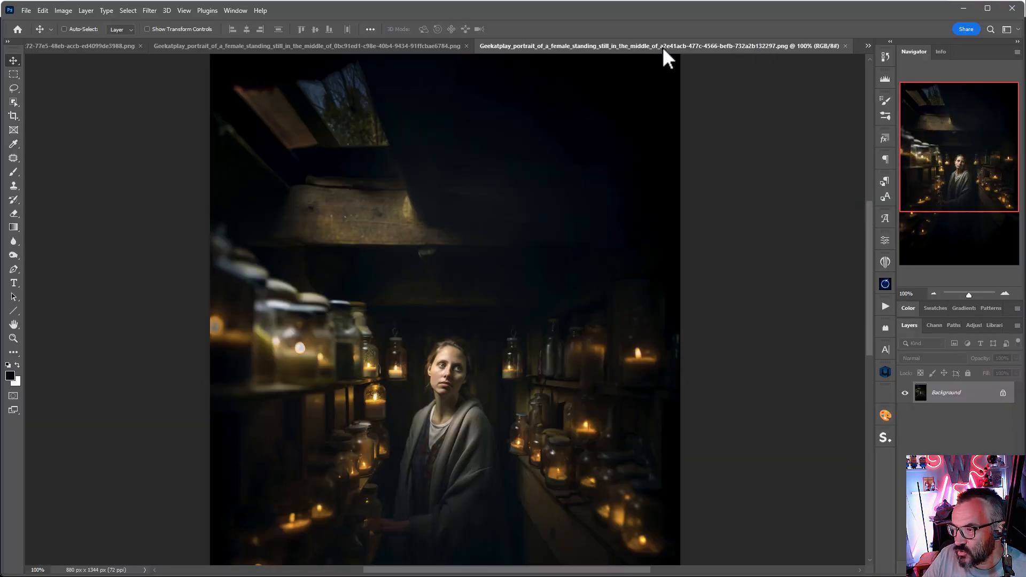
left_click(348, 46)
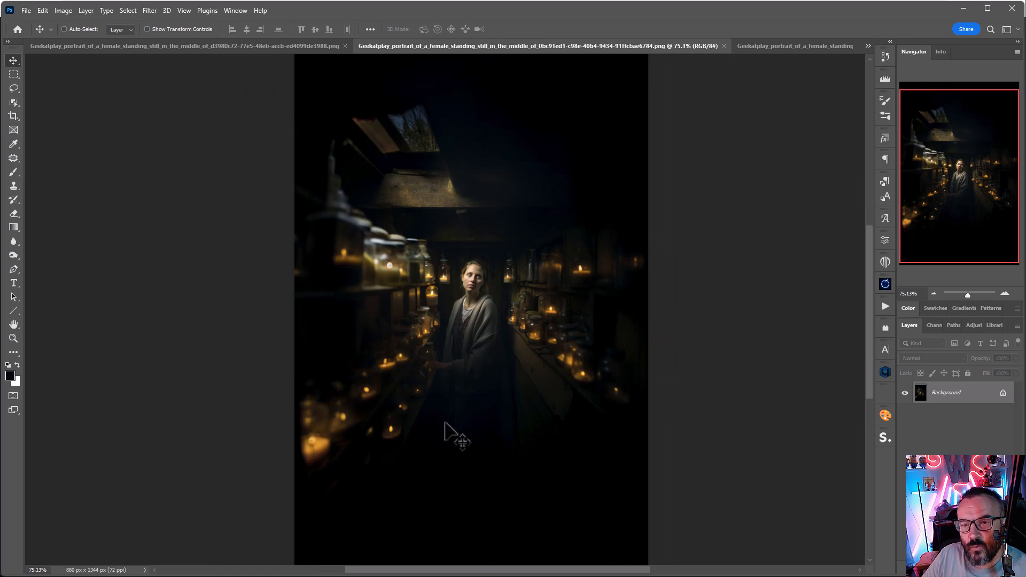
scroll(449, 427, "up", 5)
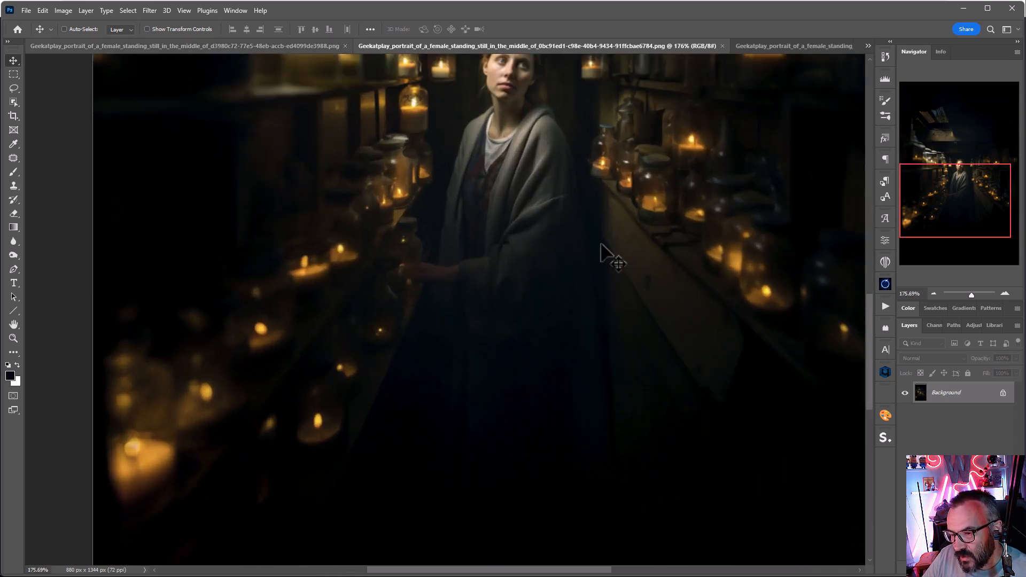
left_click_drag(686, 214, 445, 368)
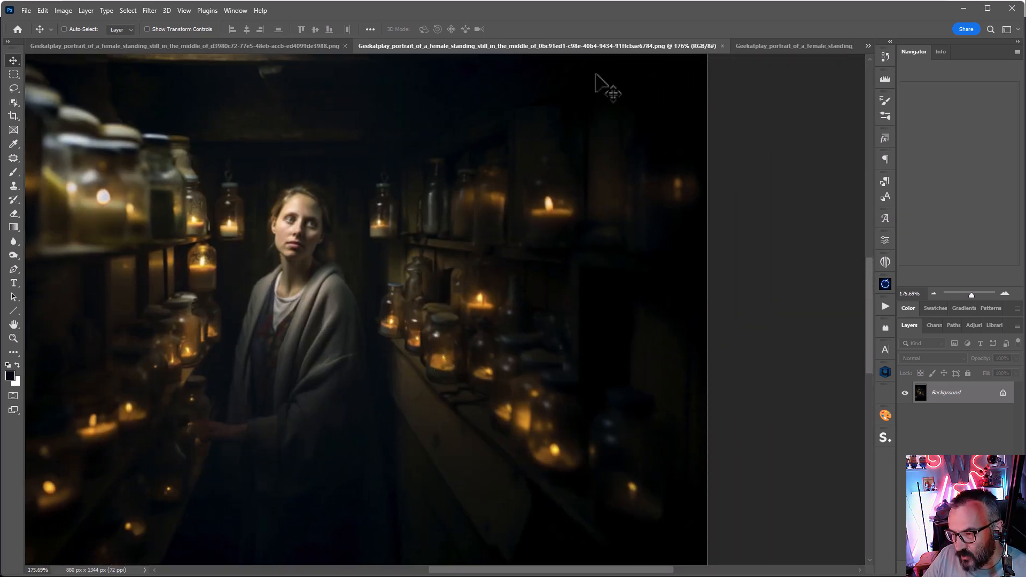
left_click_drag(364, 354, 492, 414)
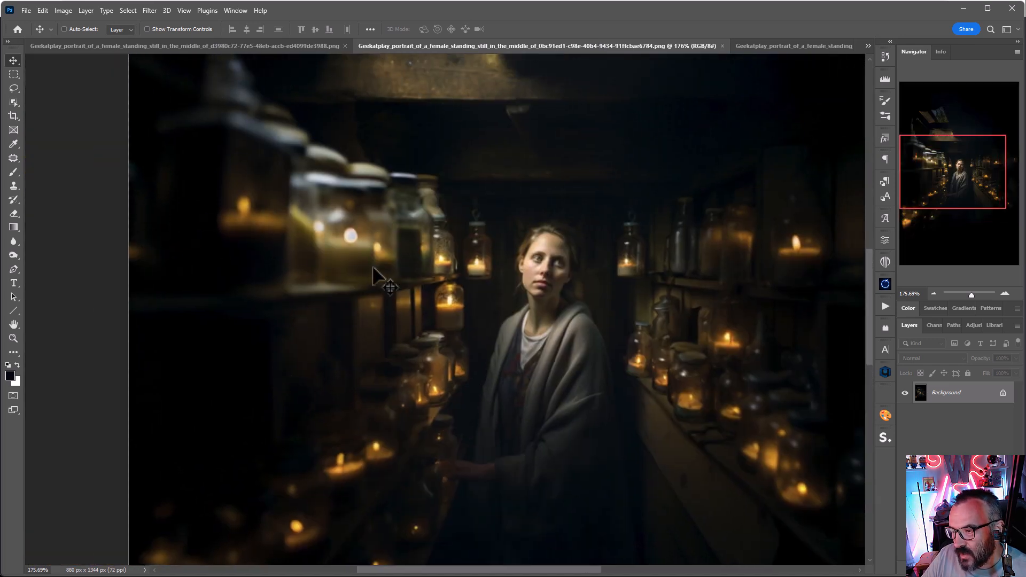
scroll(363, 251, "down", 4)
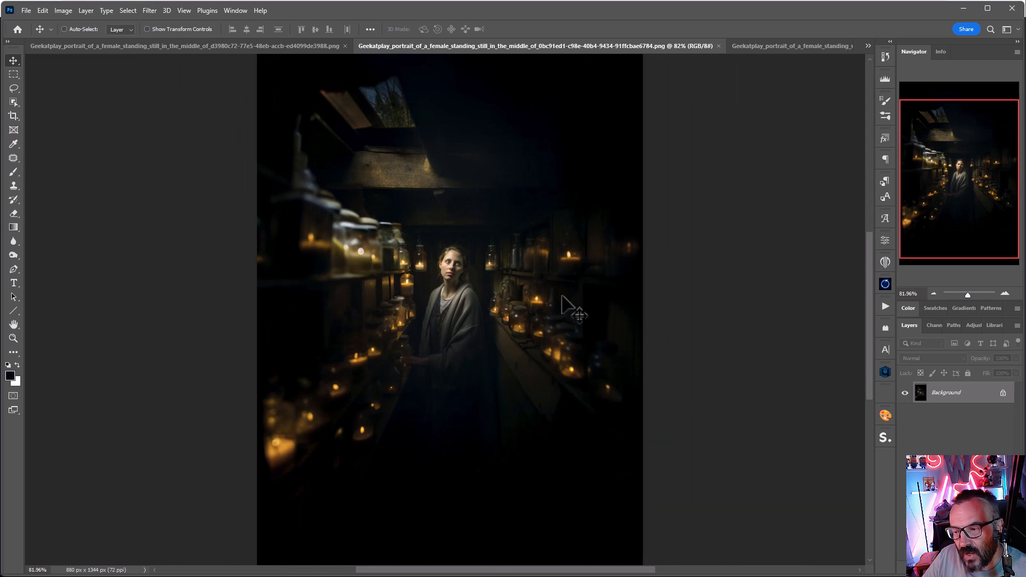
Step: Resize the widest zoomed-out portrait to a height of 5000 pixels
left_click(58, 9)
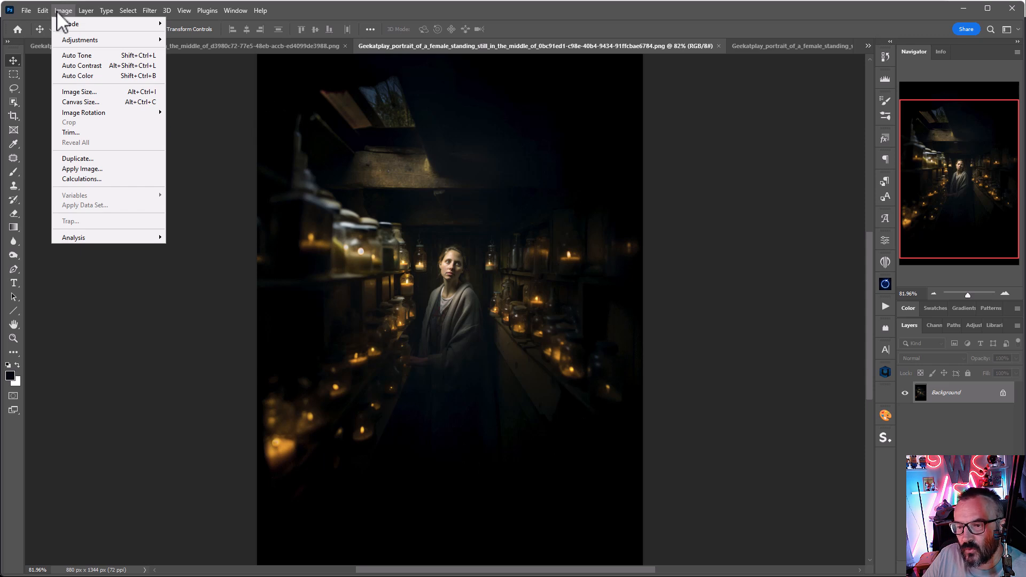
left_click(101, 92)
type("3")
left_click(286, 224)
type("000")
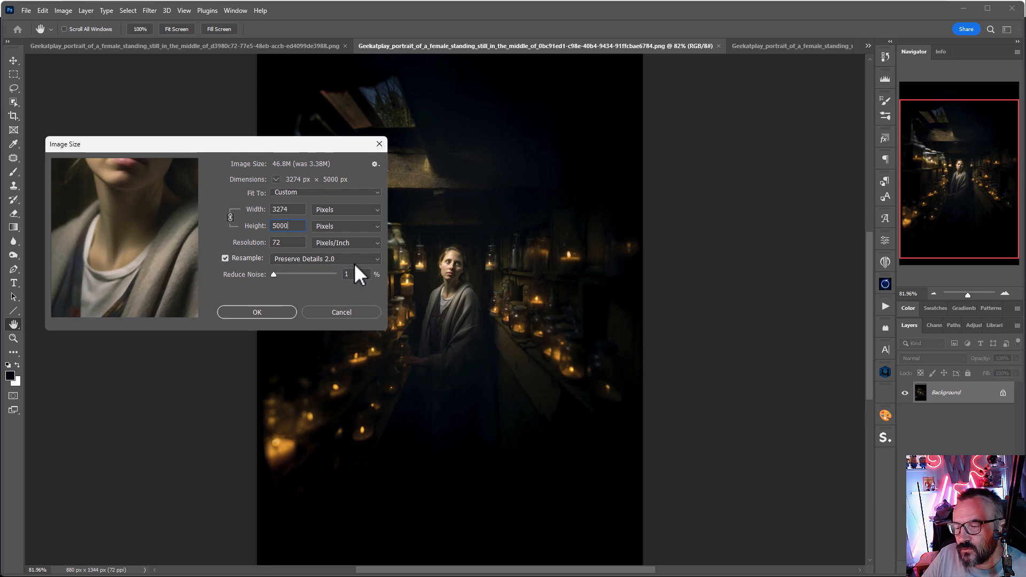
left_click(247, 311)
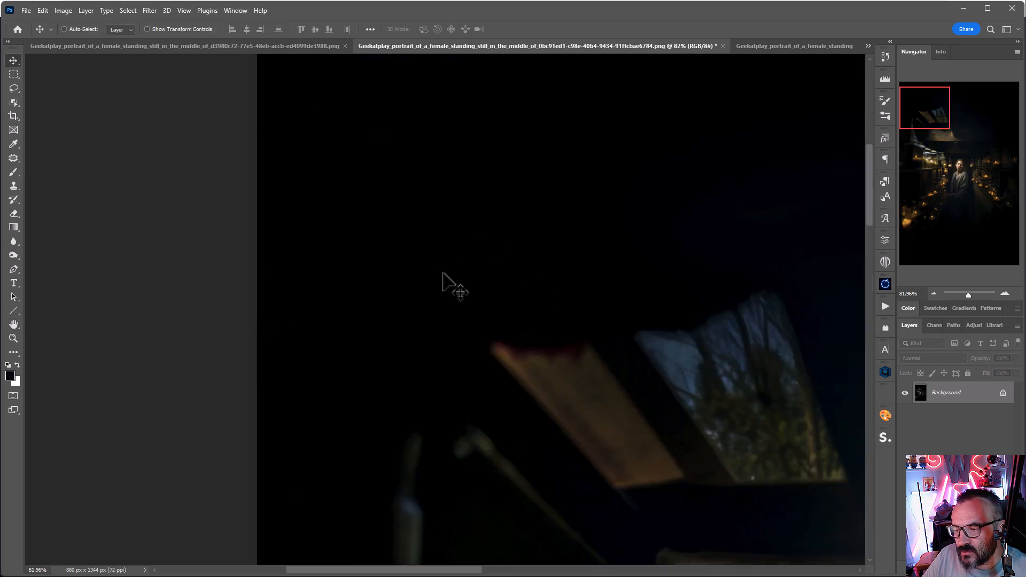
Step: Examine the face and candle jars in the enlarged widest portrait at high magnification
left_click_drag(666, 334, 187, 24)
left_click_drag(686, 504, 483, 43)
left_click_drag(492, 306, 625, 385)
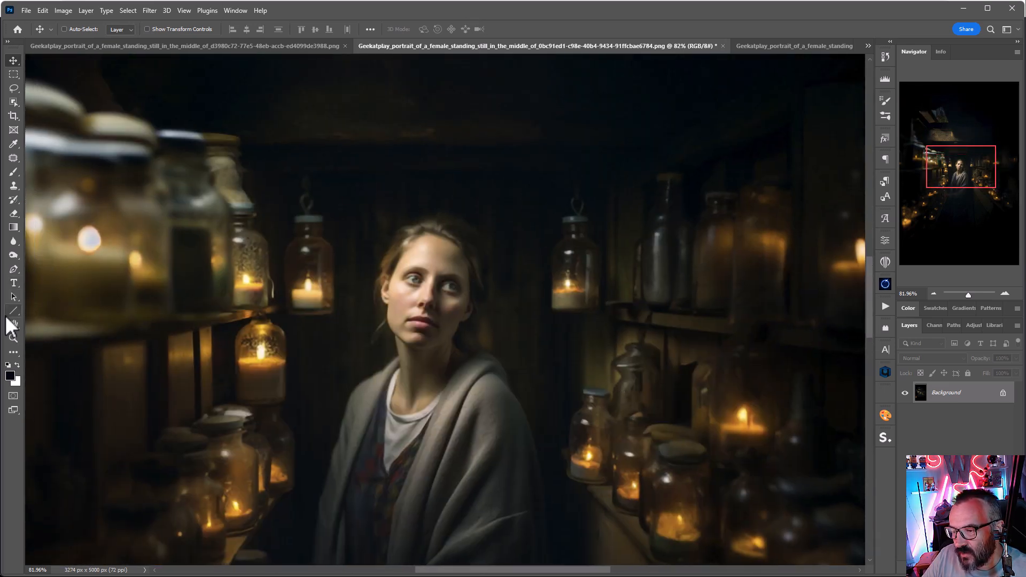
left_click(13, 338)
left_click(433, 309)
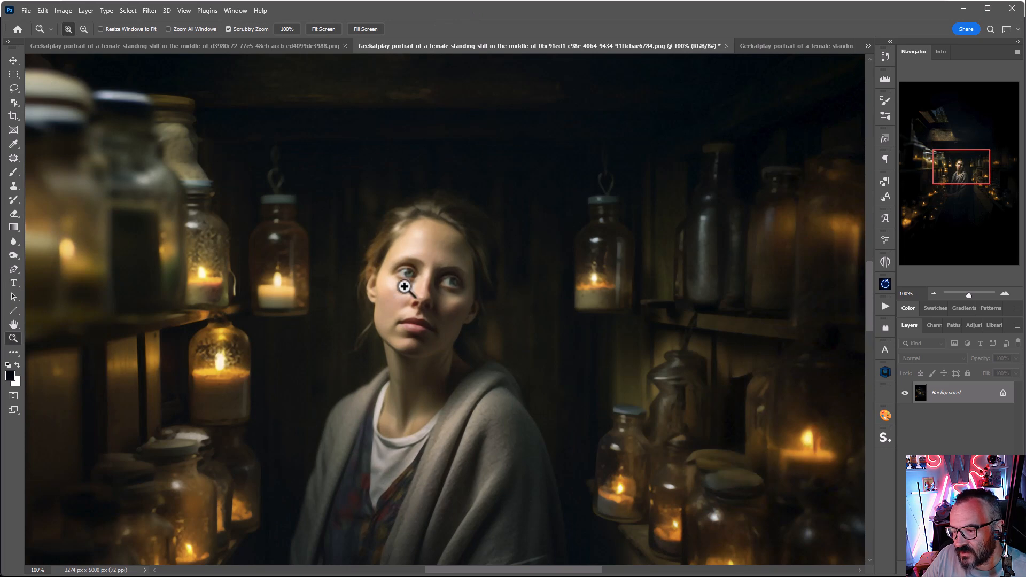
left_click_drag(432, 280, 470, 294)
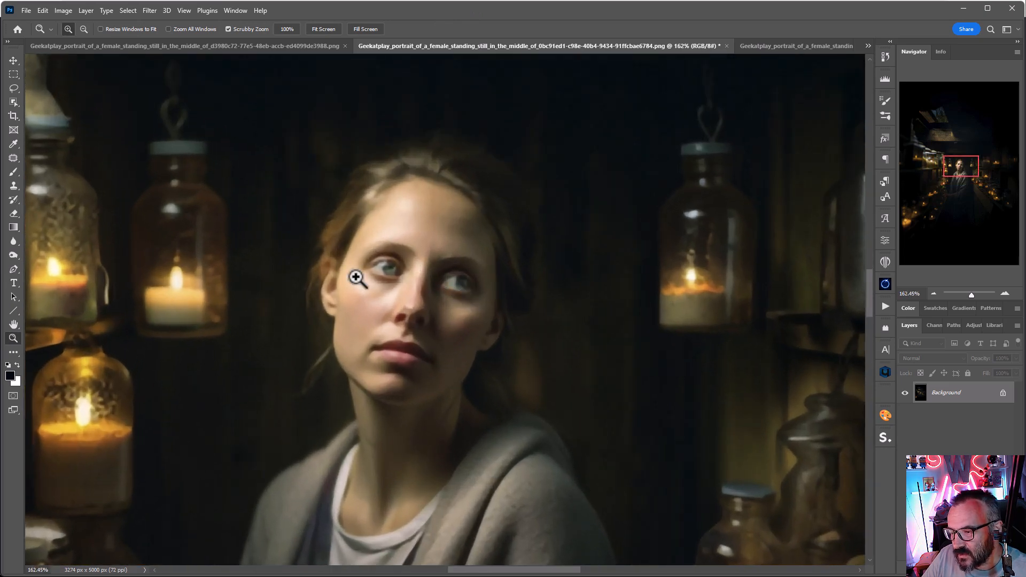
left_click_drag(447, 346, 350, 337)
left_click_drag(489, 376, 440, 287)
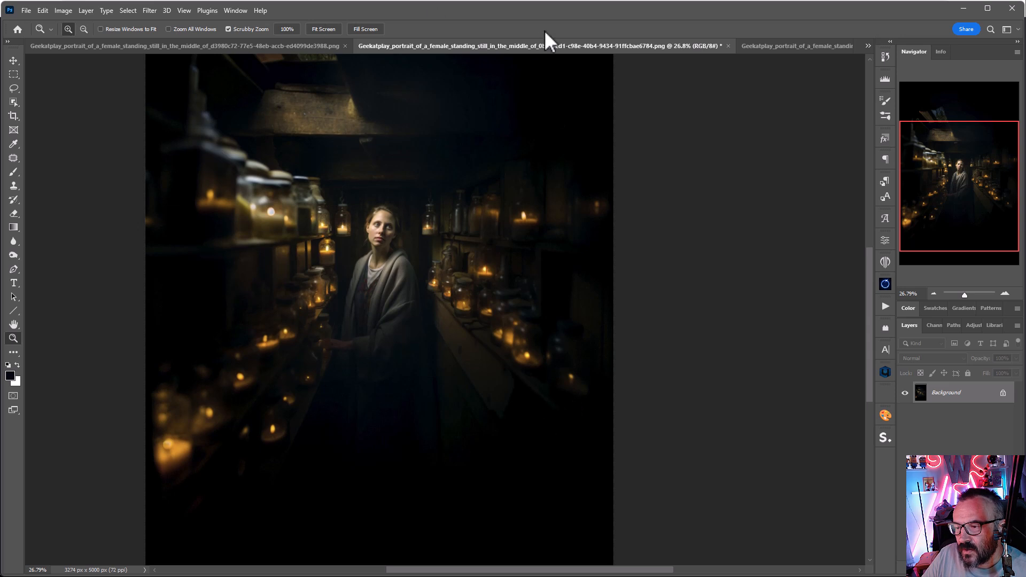
Step: Compare the enlarged widest portrait with the next closer portrait by alternating between the two documents
left_click(807, 51)
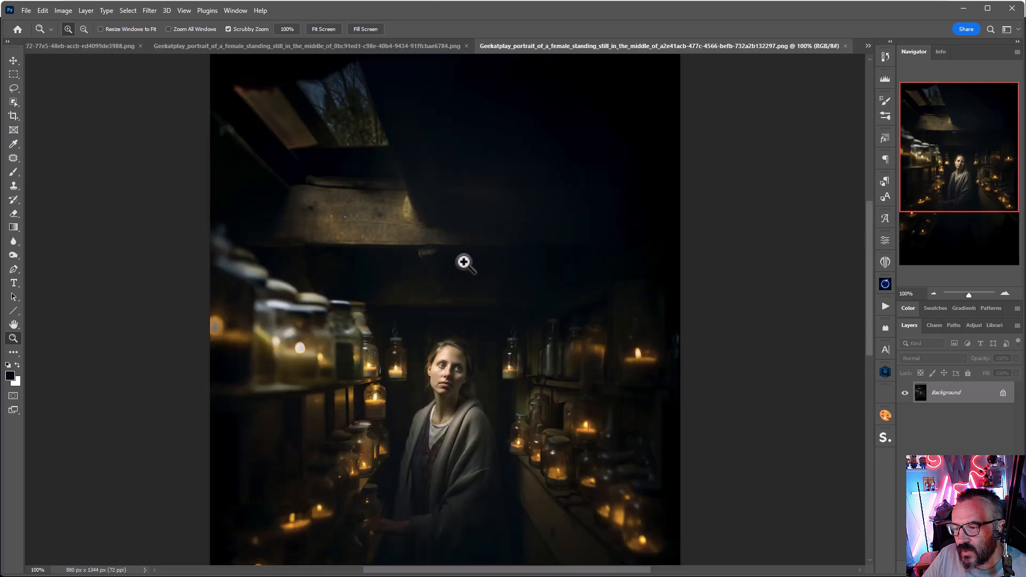
left_click(410, 47)
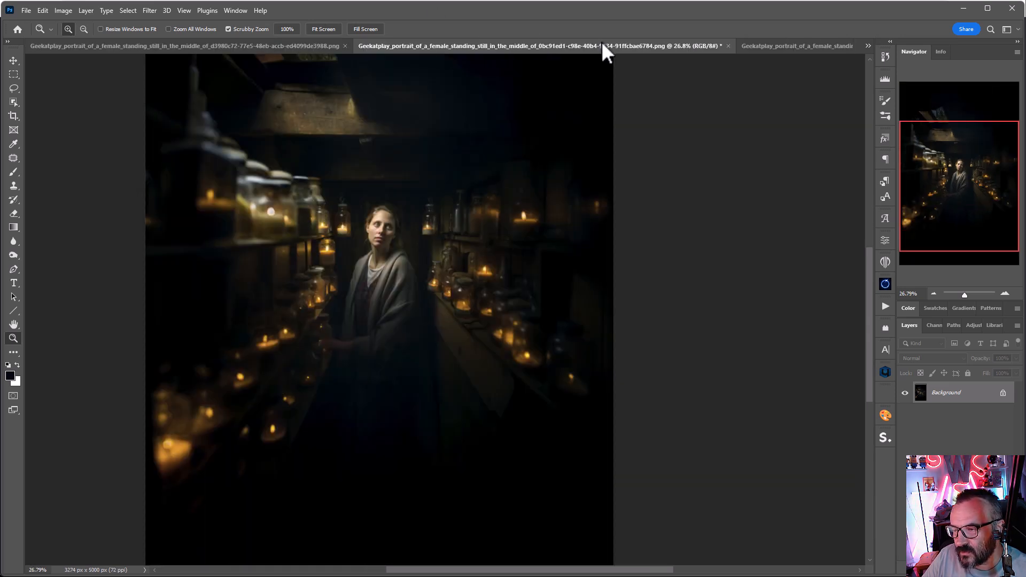
left_click(771, 46)
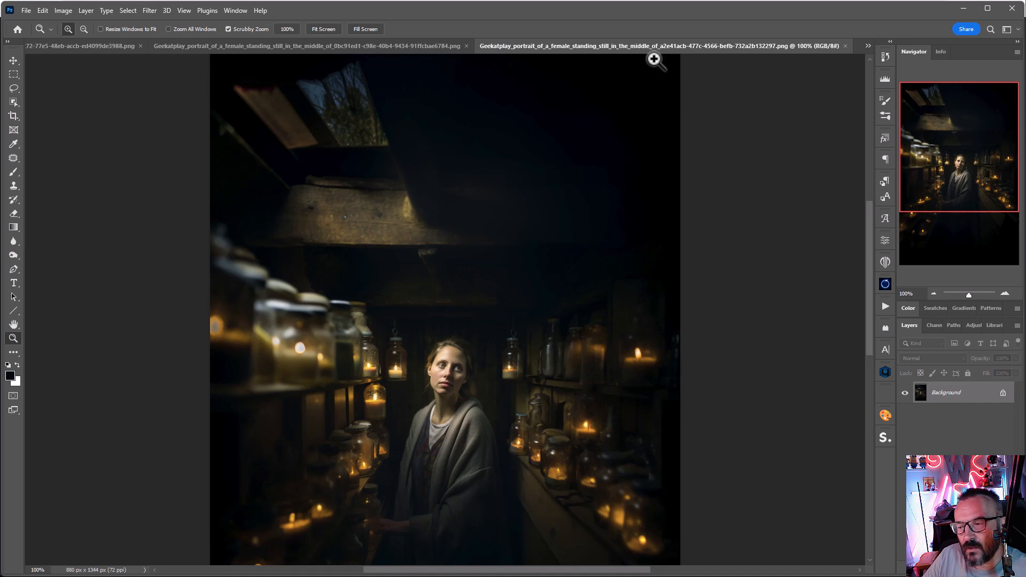
left_click(311, 46)
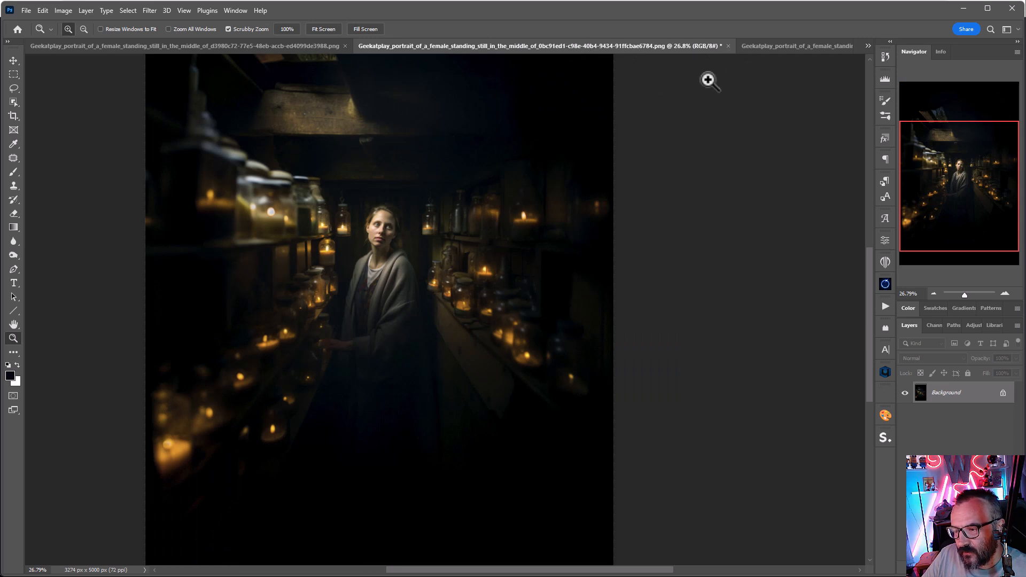
Step: Resize the second-widest portrait to a height of 3000 pixels
left_click(790, 46)
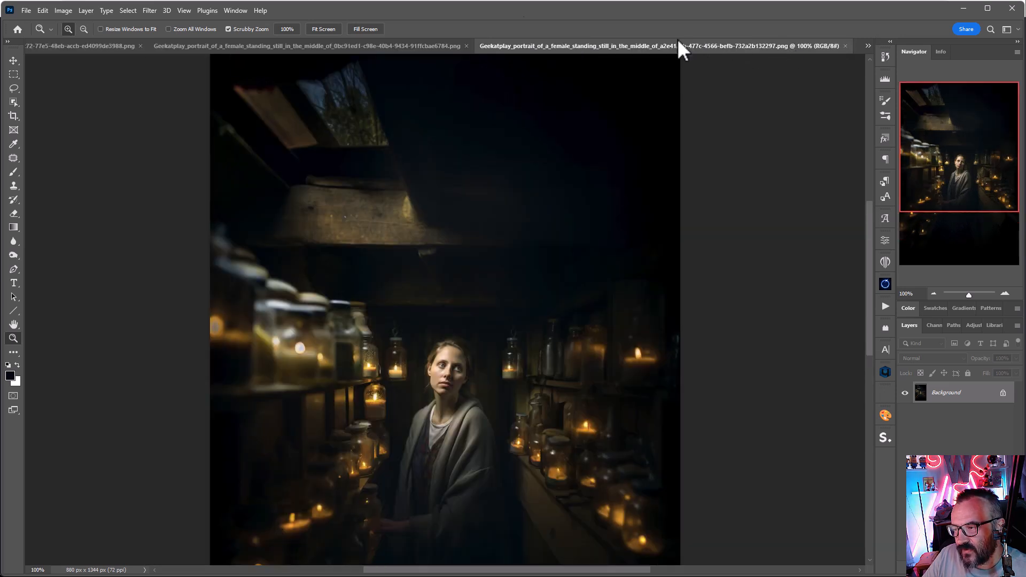
left_click(57, 9)
left_click(92, 94)
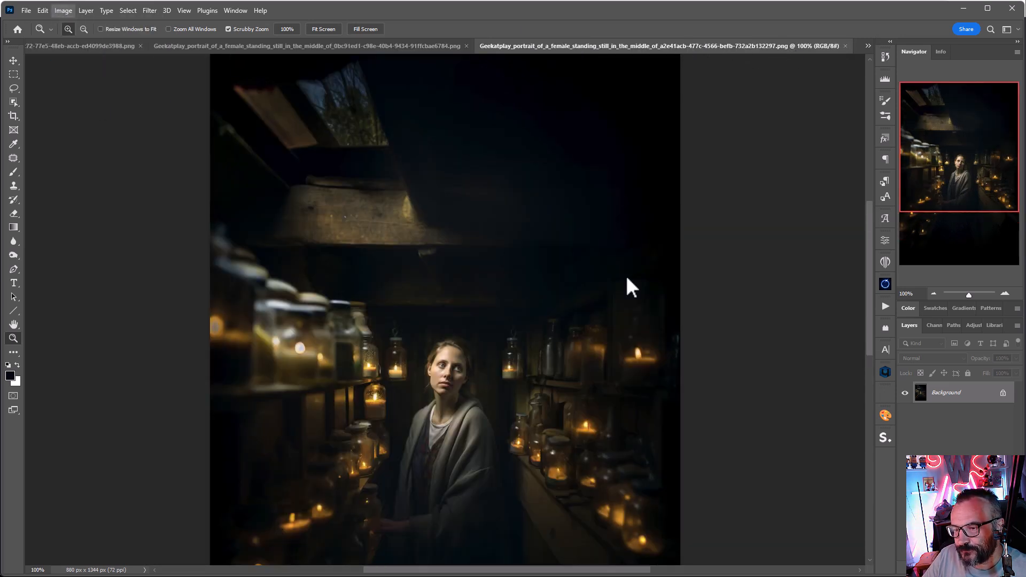
left_click(277, 225)
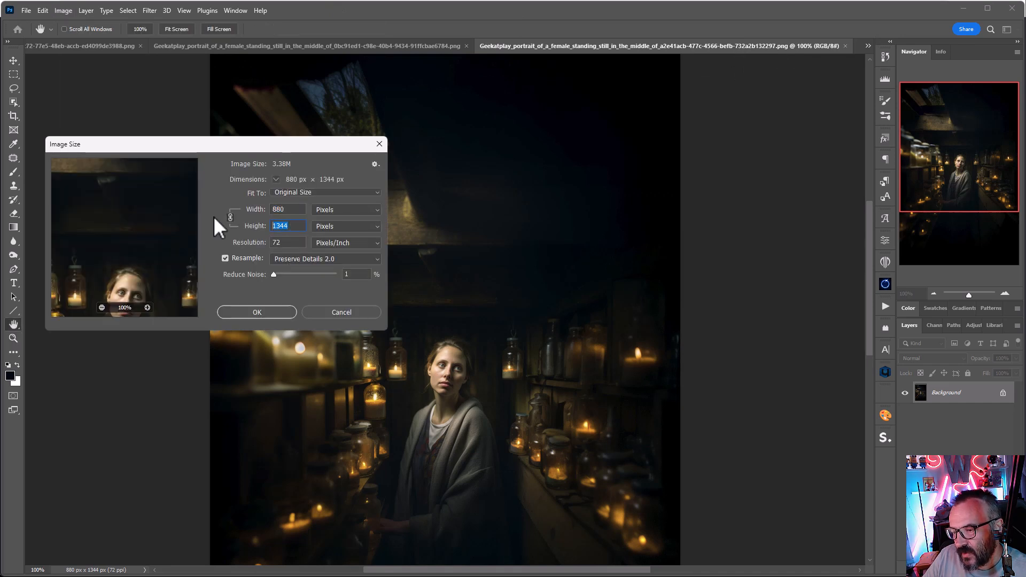
type("3000")
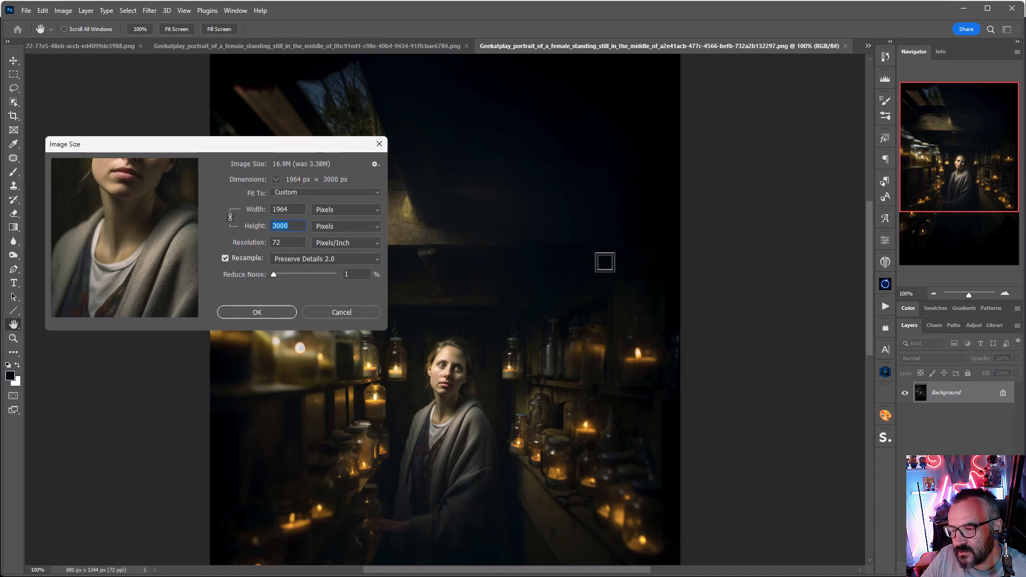
left_click(267, 310)
key("z")
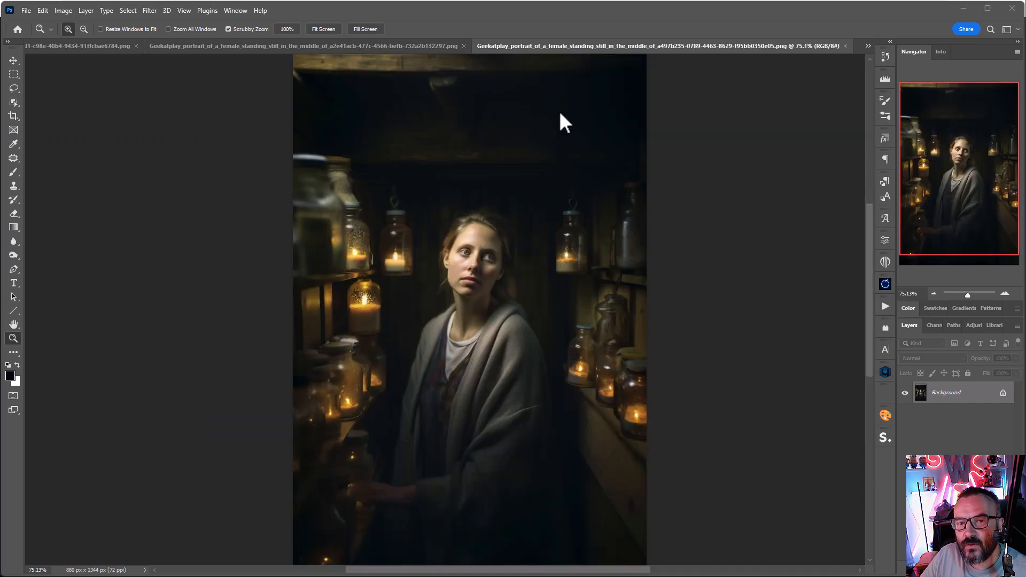
Step: Resize the half-length portrait among the hanging candle jars to a height of 2000 pixels and check it
left_click(72, 14)
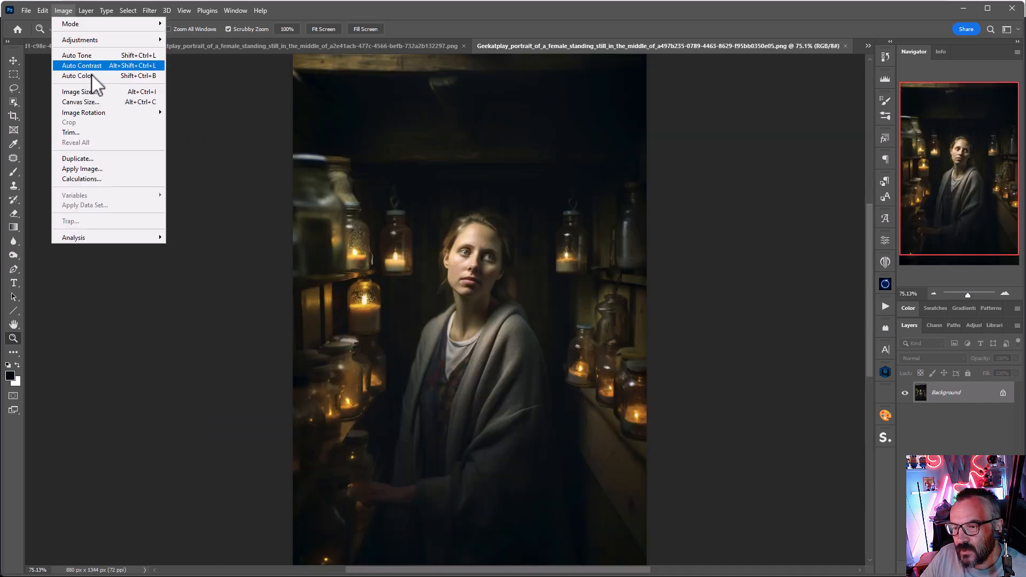
left_click(97, 91)
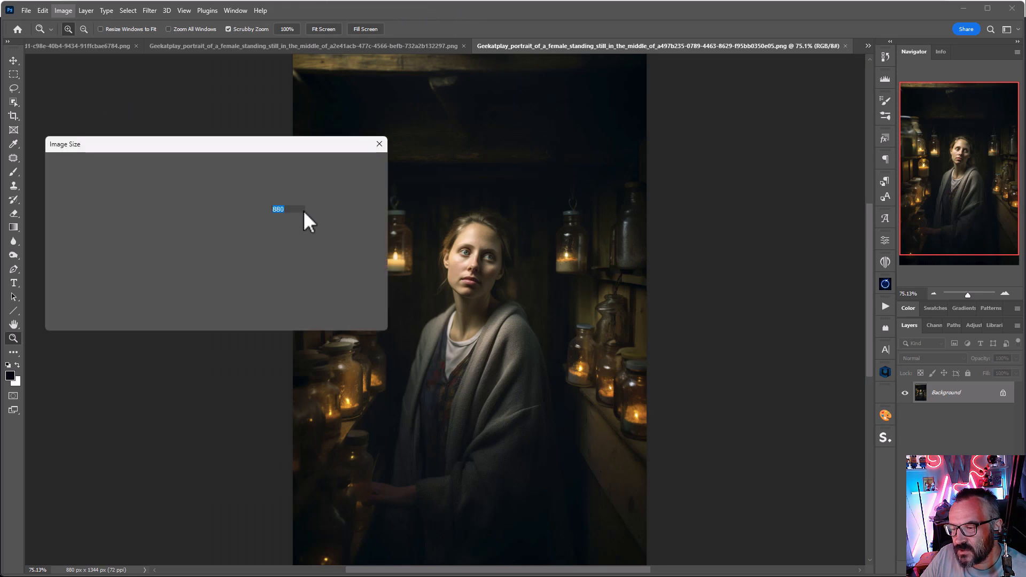
double_click(286, 225)
type("2000")
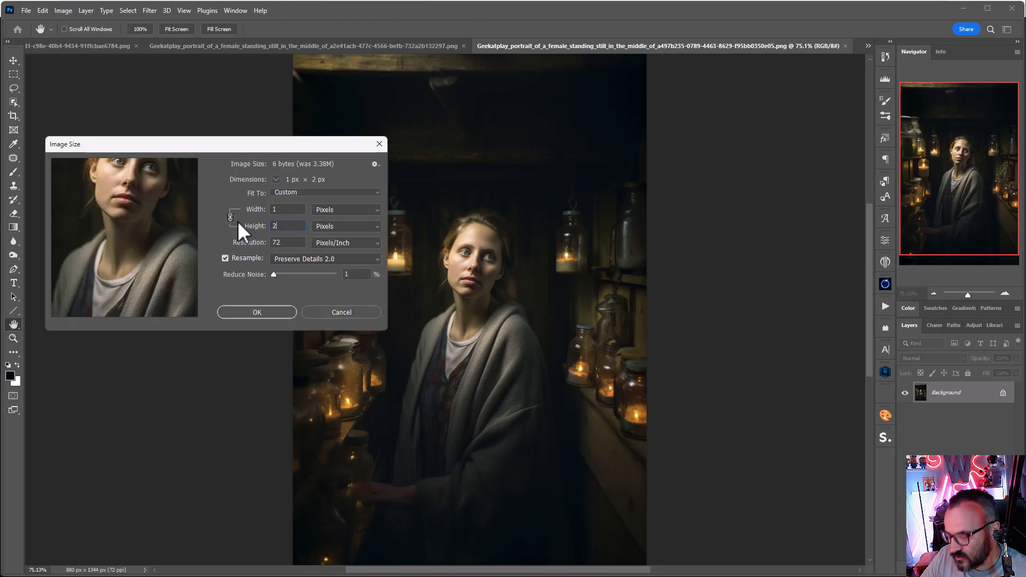
left_click(267, 312)
key("z")
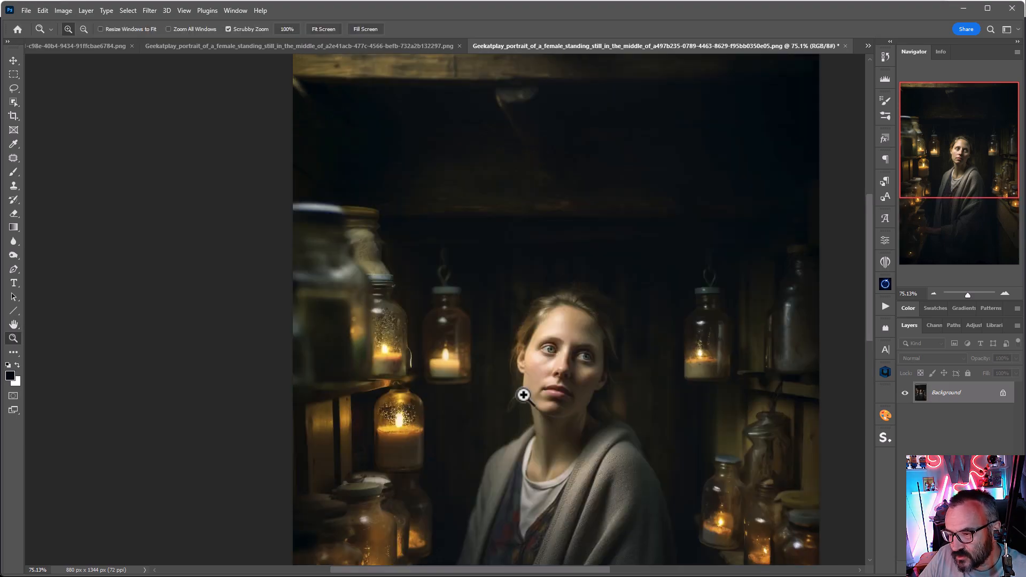
mouse_move(579, 373)
left_mouse_down()
mouse_move(458, 382)
mouse_move(675, 366)
mouse_move(566, 366)
left_mouse_up()
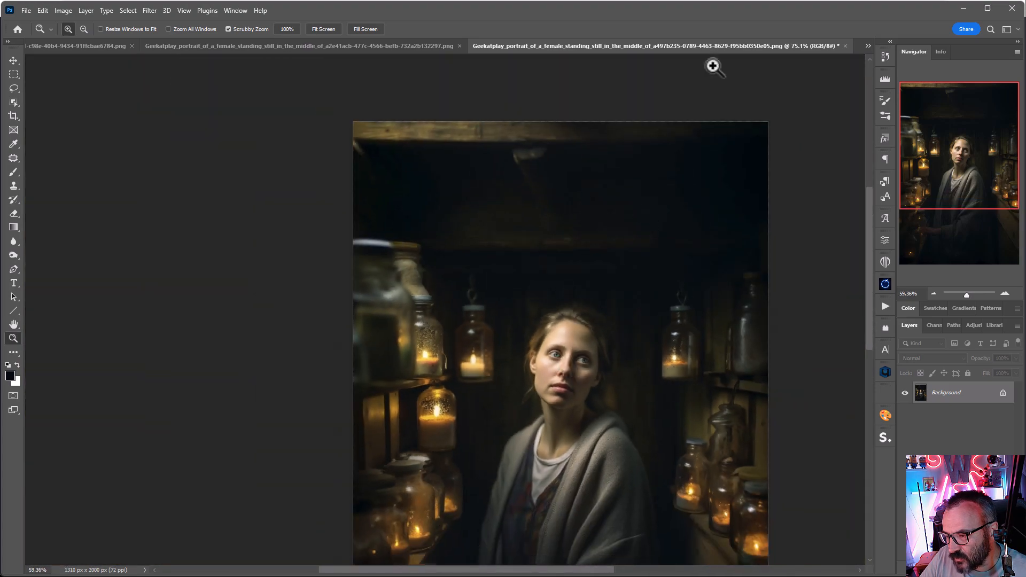
Step: Inspect the original close-up portrait and another of the open portraits at different magnifications
left_click(868, 46)
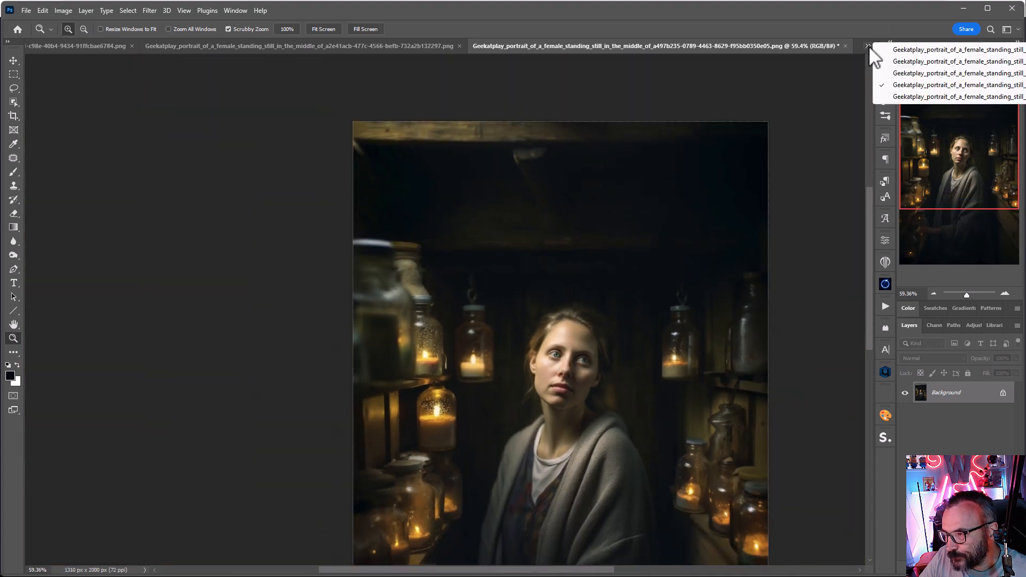
left_click(921, 97)
mouse_move(458, 222)
left_mouse_down()
mouse_move(528, 234)
mouse_move(476, 230)
left_mouse_up()
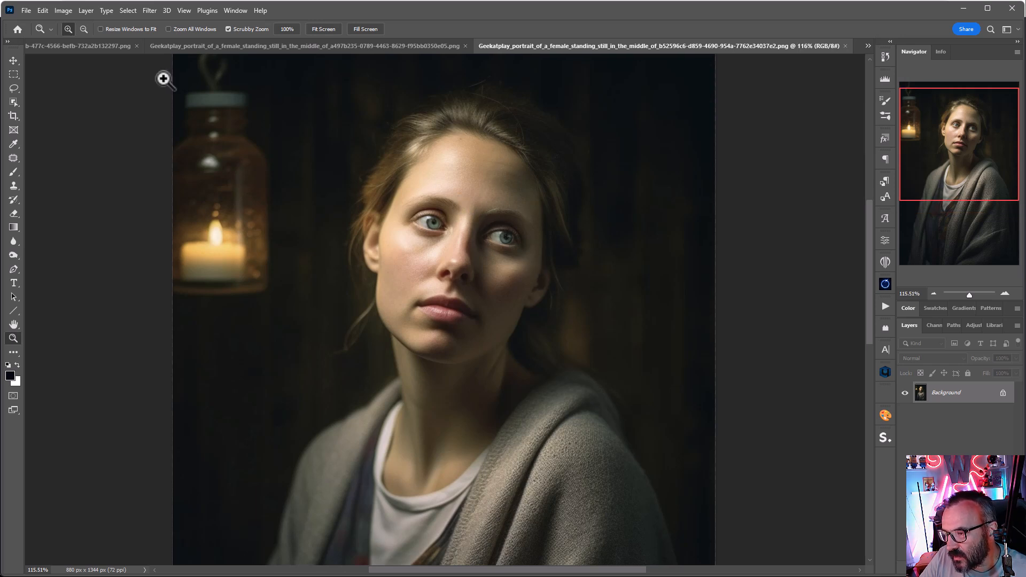
left_click(69, 47)
left_click_drag(467, 220, 411, 230)
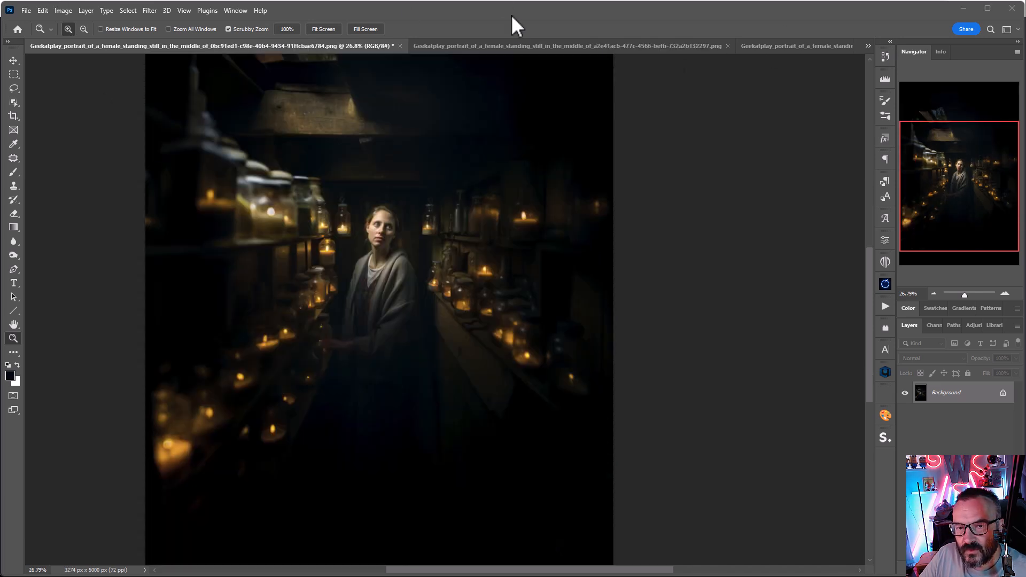
Step: Copy the 3000-pixel-high portrait into the 5000-pixel-high document as a new layer with the Move tool
left_click(520, 46)
left_click(14, 60)
left_click_drag(430, 241, 377, 284)
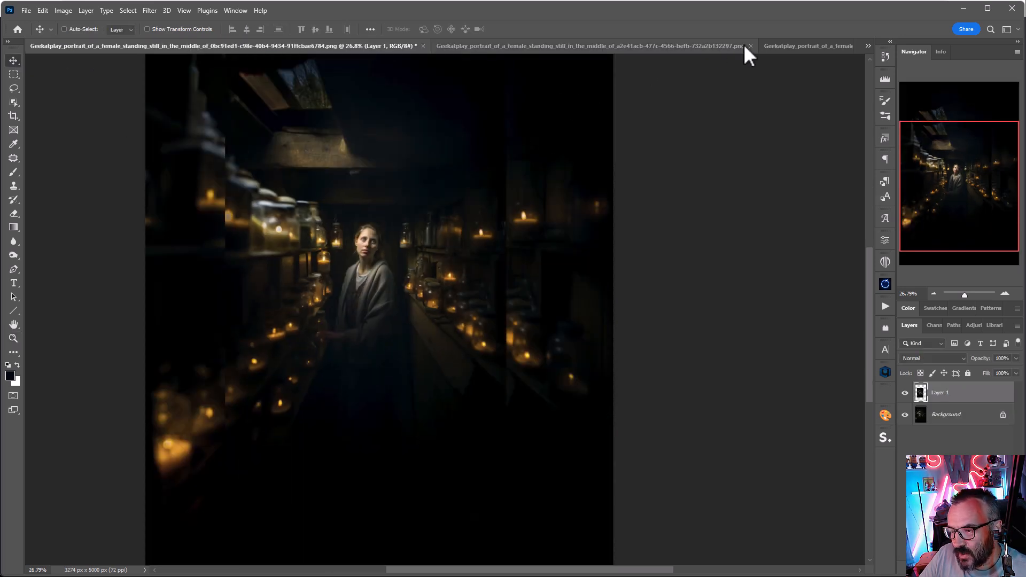
Step: Copy the 2000-pixel-high portrait into the 5000-pixel-high document as a new layer and place it over the woman
left_click(807, 46)
left_click_drag(590, 302, 407, 243)
left_click_drag(417, 188, 401, 224)
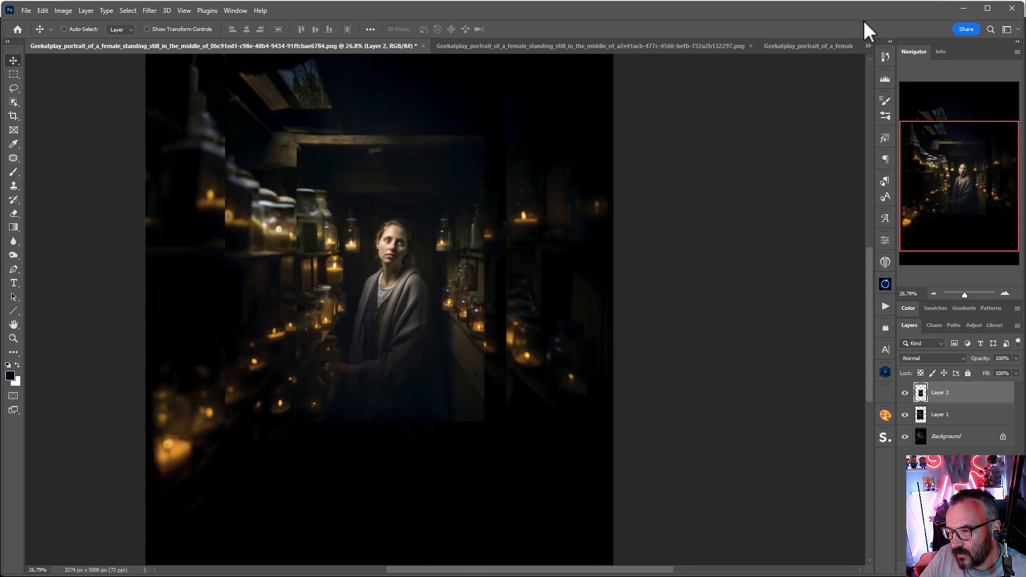
Step: Copy the original close-up portrait into the 5000-pixel-high document as the top layer and place it over the woman
left_click(868, 45)
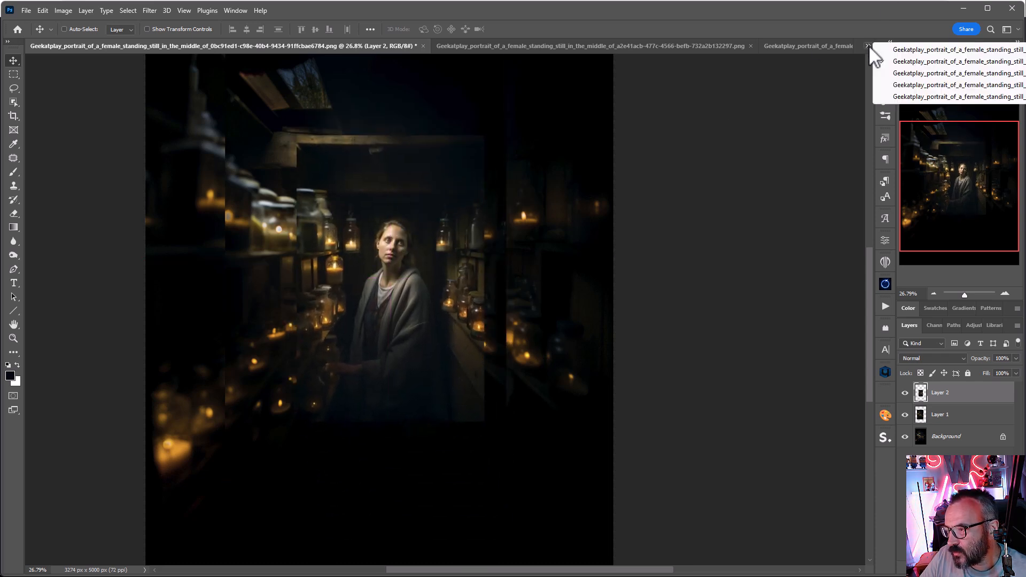
left_click(929, 96)
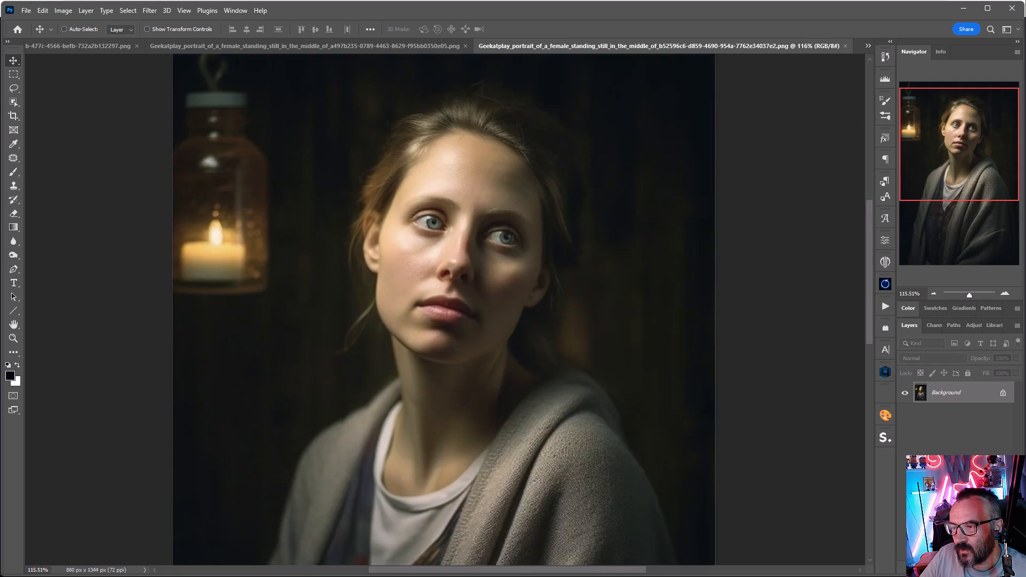
key("ctrl+Tab")
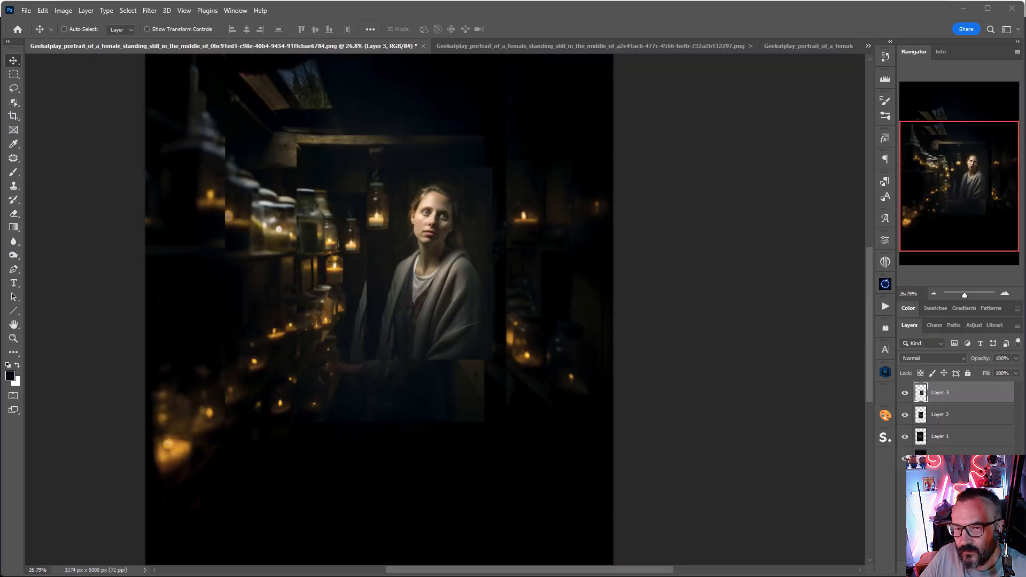
left_click_drag(431, 218, 392, 215)
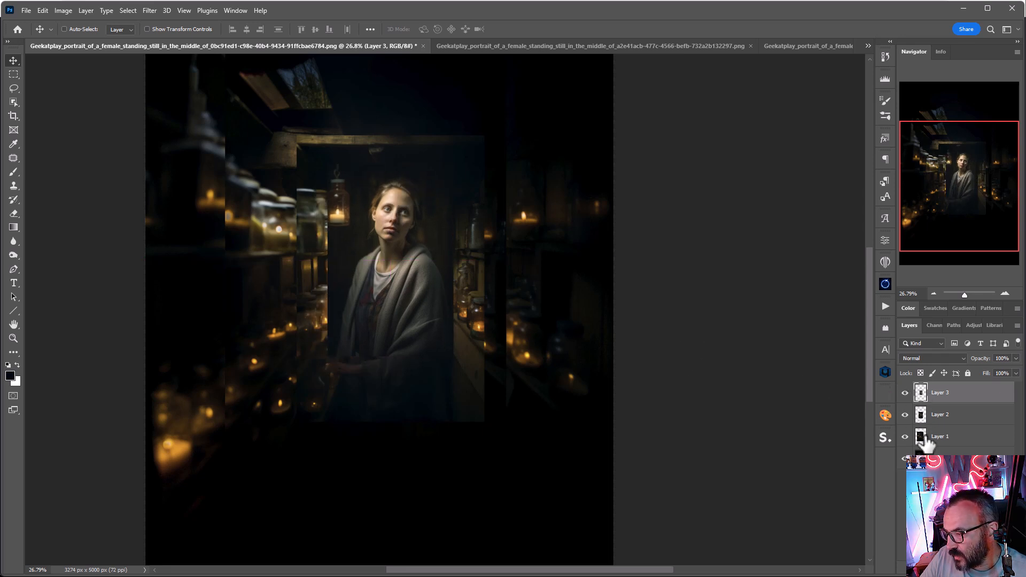
Step: Hide Layers 2 and 3, shift Layer 1 roughly over the background figure, and lower its opacity to 35%
left_click(948, 436)
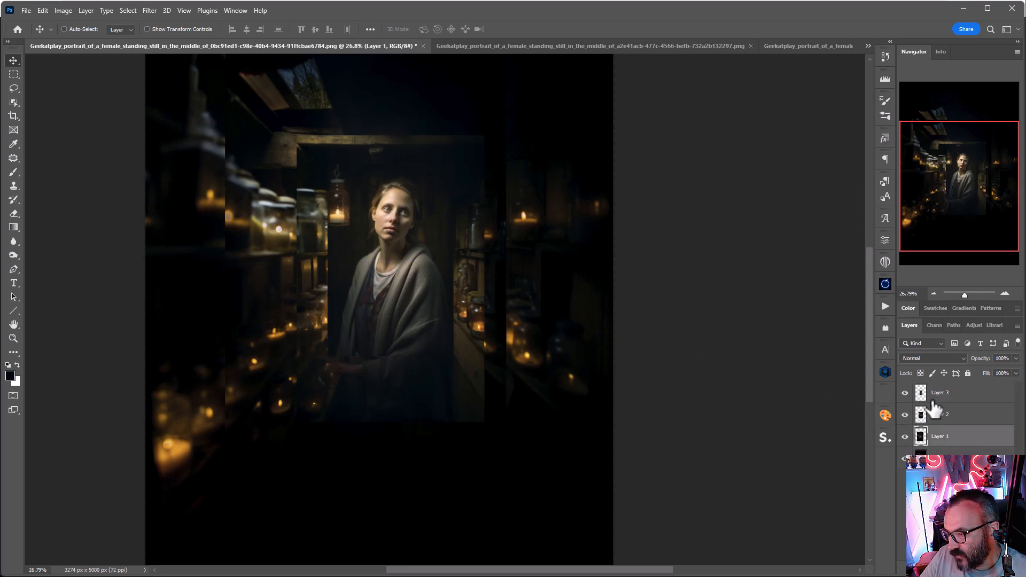
left_click(905, 414)
left_click(905, 392)
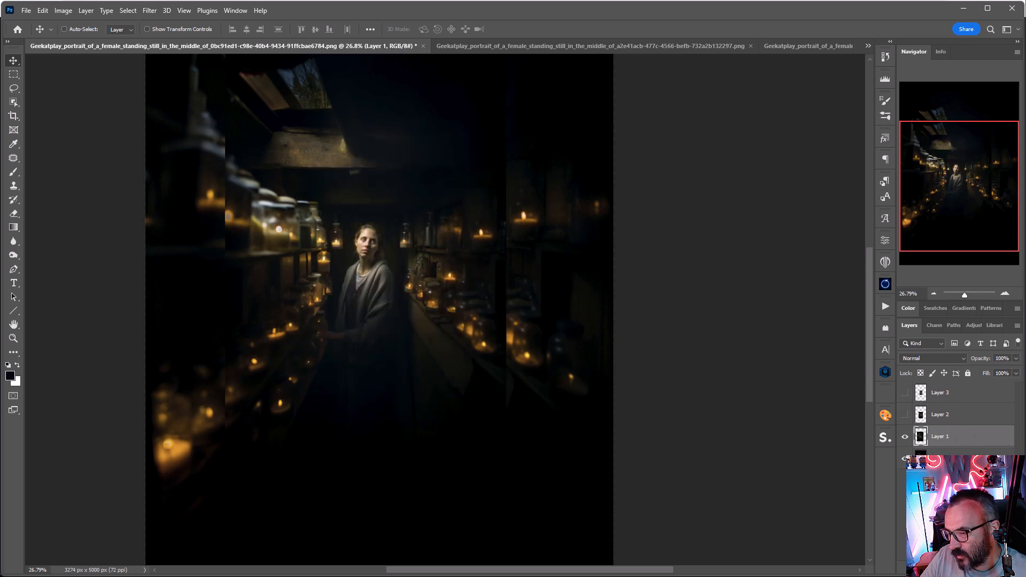
left_click_drag(411, 278, 433, 278)
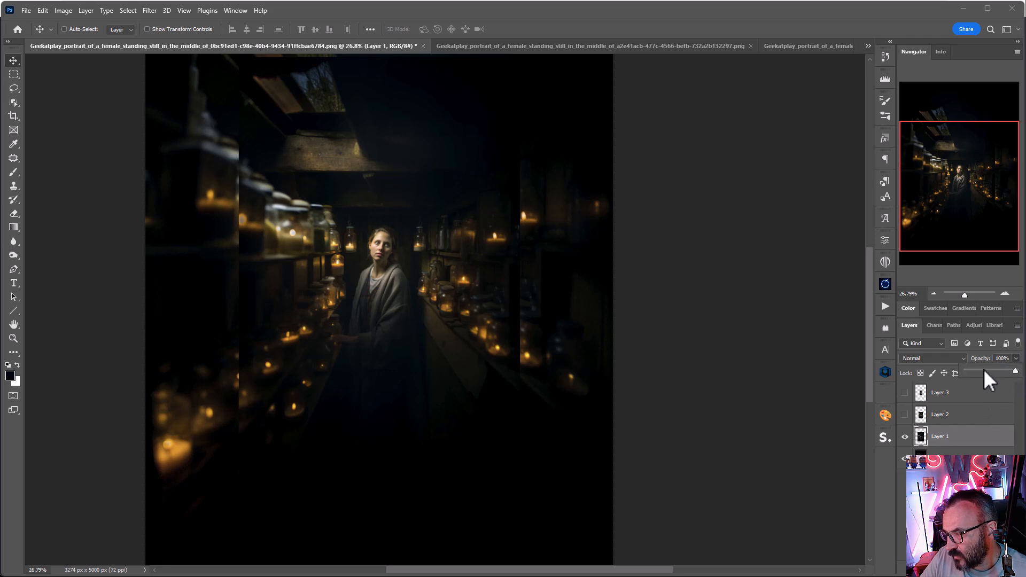
left_click(983, 367)
Step: Scale and position Layer 1 so the woman matches the background figure, and hide the layer
scroll(397, 216, "up", 5)
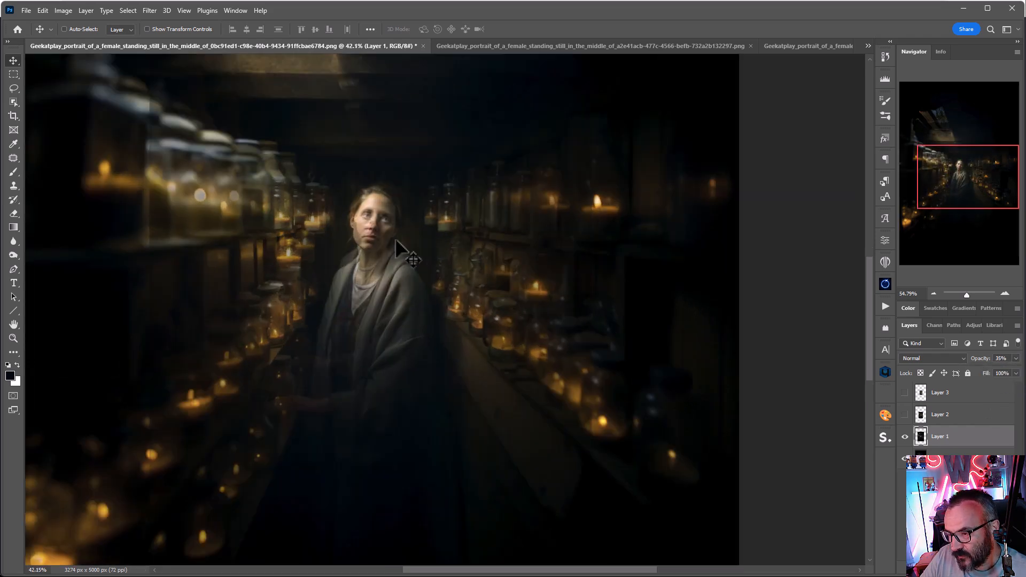
scroll(397, 217, "down", 3)
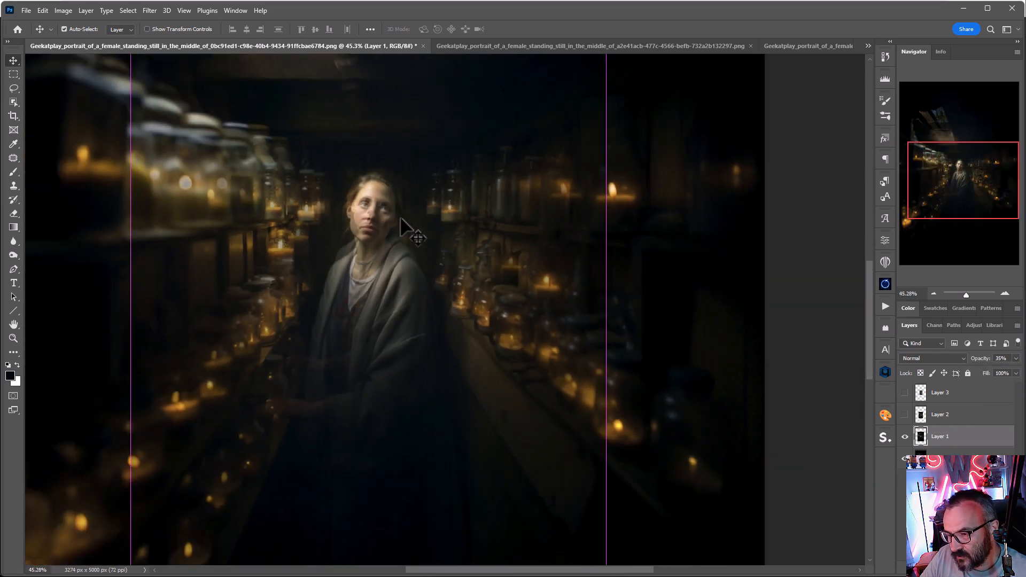
key("ctrl+t")
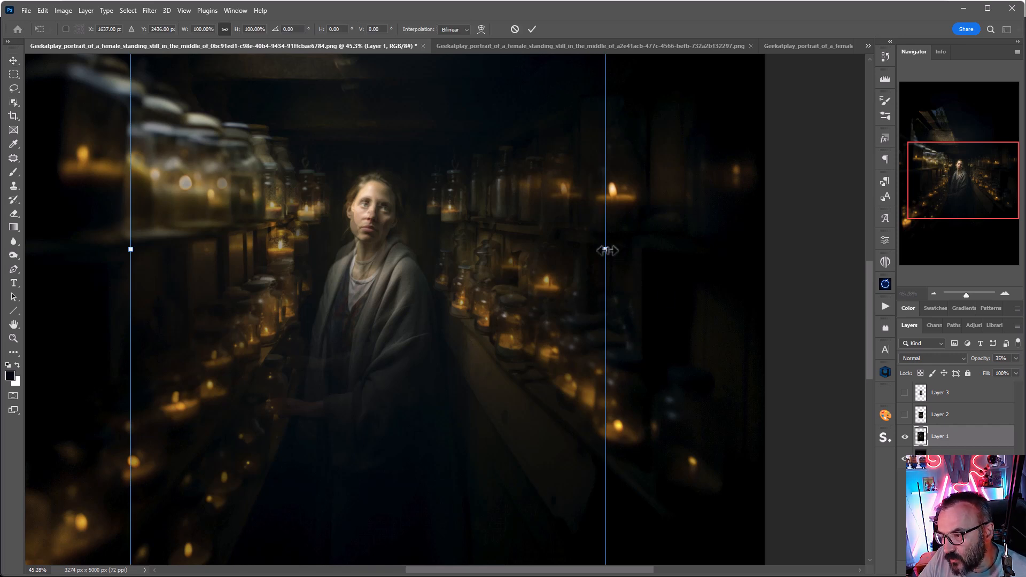
mouse_move(605, 247)
left_mouse_down()
mouse_move(625, 247)
mouse_move(605, 248)
left_mouse_up()
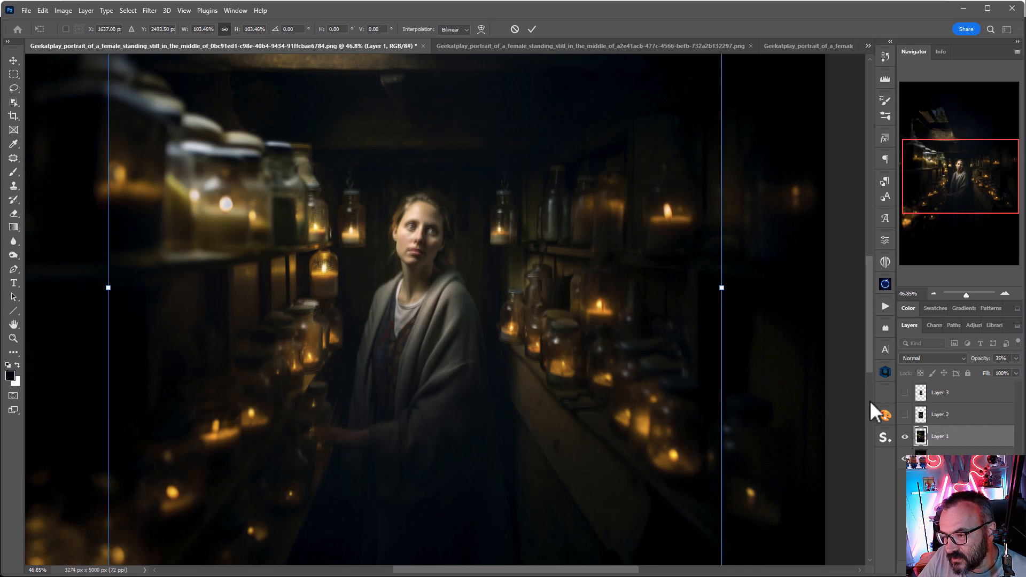
key("Return")
left_click(905, 437)
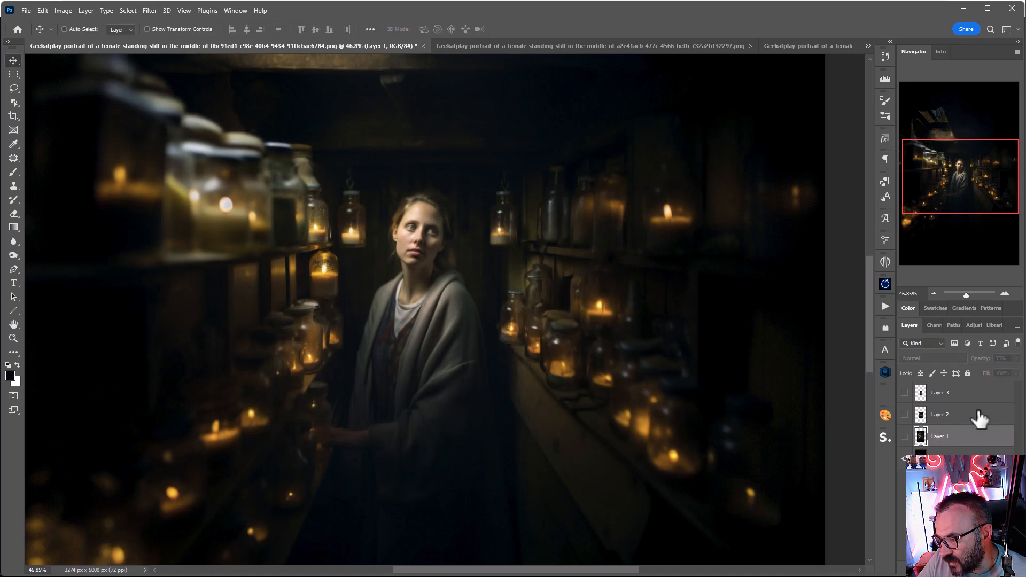
Step: Show Layer 2, lower its opacity to 46%, and move its face over the background face
left_click(981, 421)
left_click(905, 414)
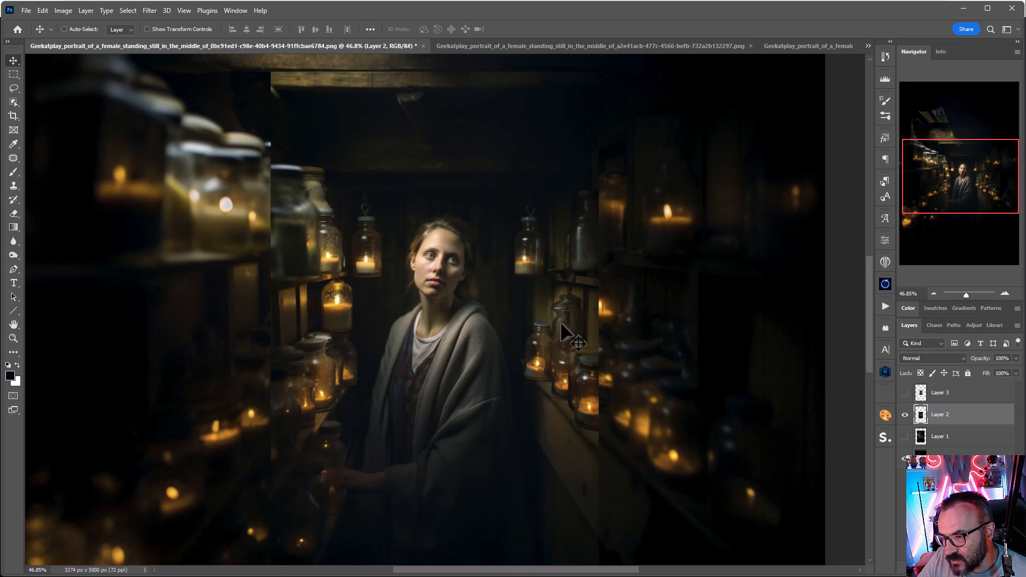
left_click(1015, 358)
left_click_drag(985, 367, 989, 368)
left_click_drag(462, 254, 453, 230)
scroll(434, 223, "up", 5)
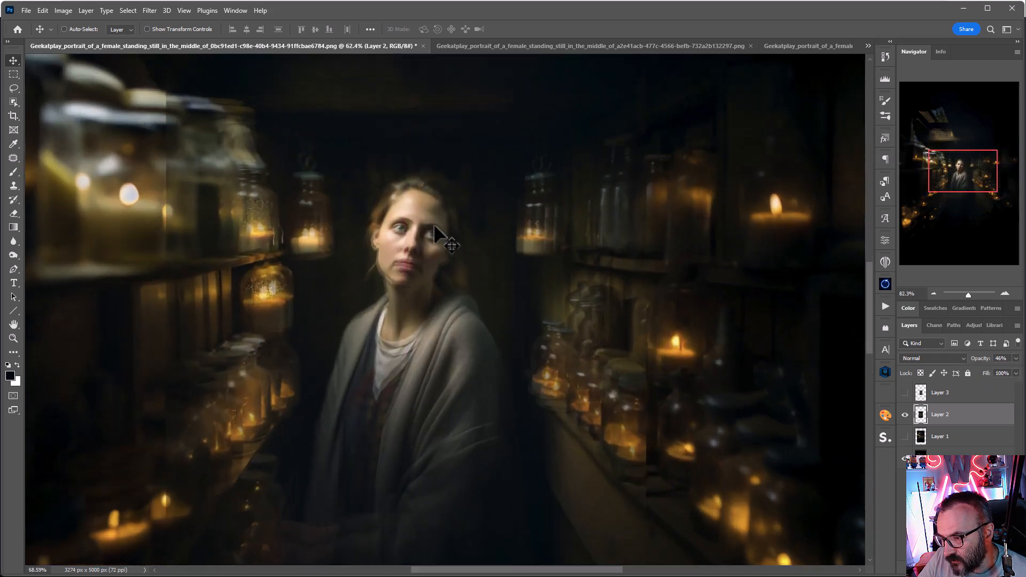
Step: Transform Layer 2 to line up the woman and jars with the background, and hide the layer
key("ctrl+t")
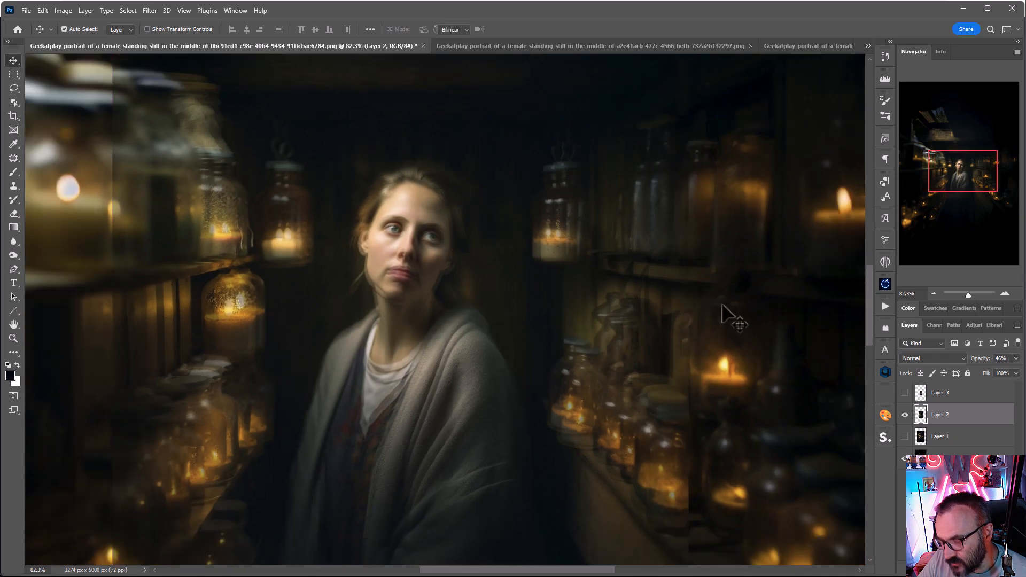
left_click_drag(699, 334, 670, 335)
key("Return")
left_click(905, 414)
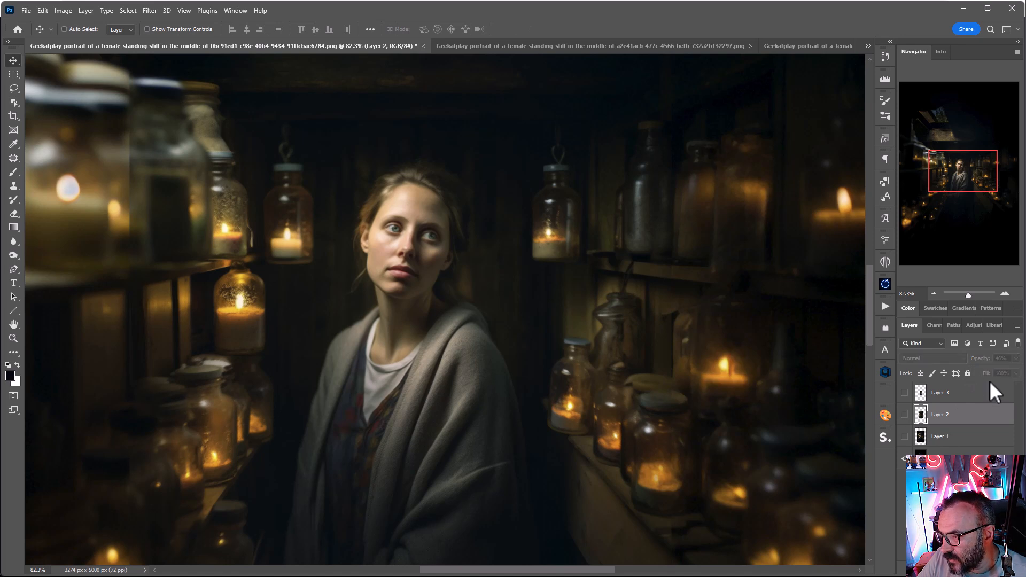
Step: Show Layer 3 and lower its opacity to 38%
left_click(957, 393)
left_click(905, 393)
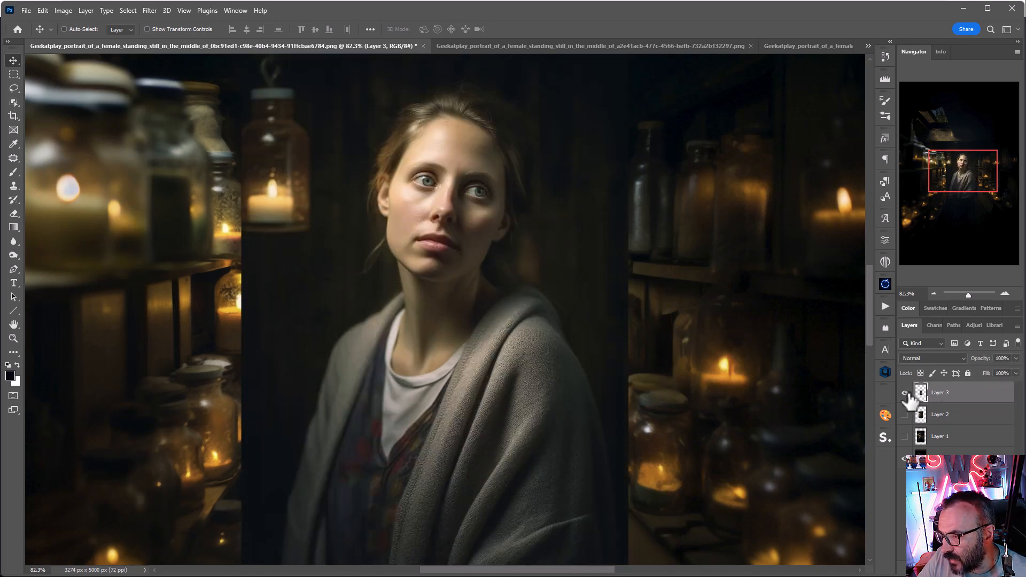
left_click(1015, 358)
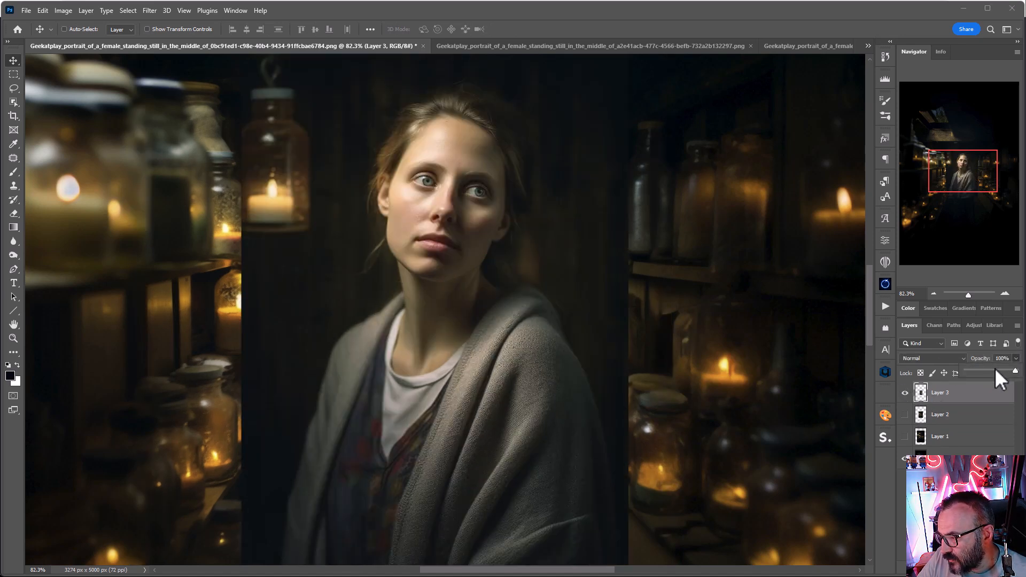
left_click(994, 370)
left_click_drag(986, 369, 974, 368)
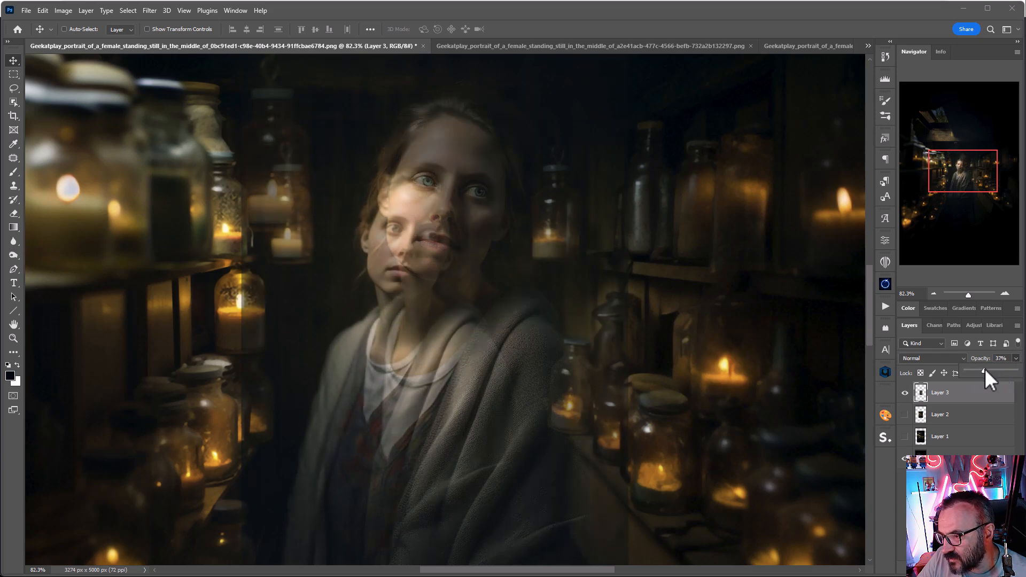
Step: Move Layer 3 over the background figure and scale it to about 69% so the faces match
left_click_drag(539, 262, 508, 309)
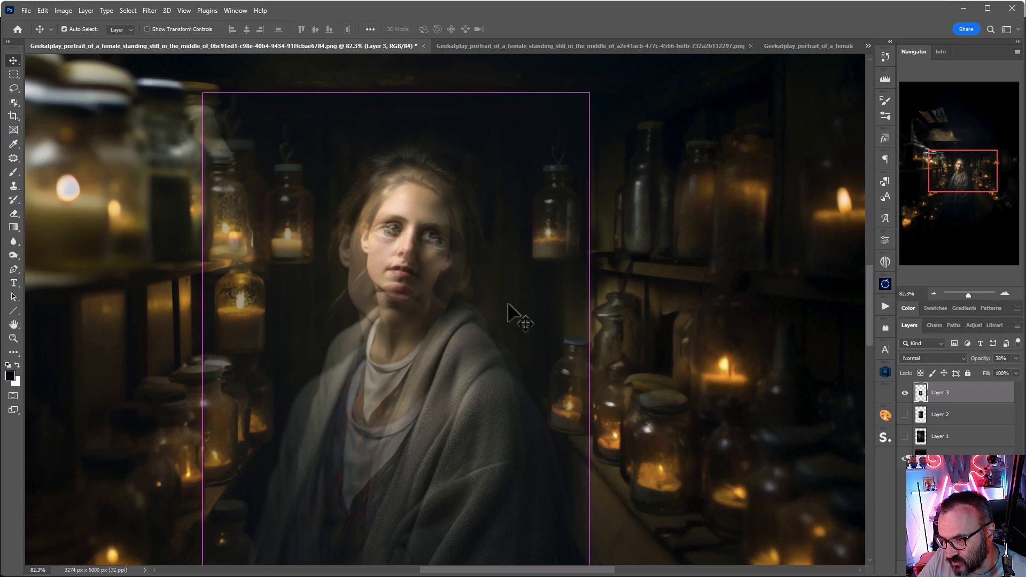
key("ctrl+t")
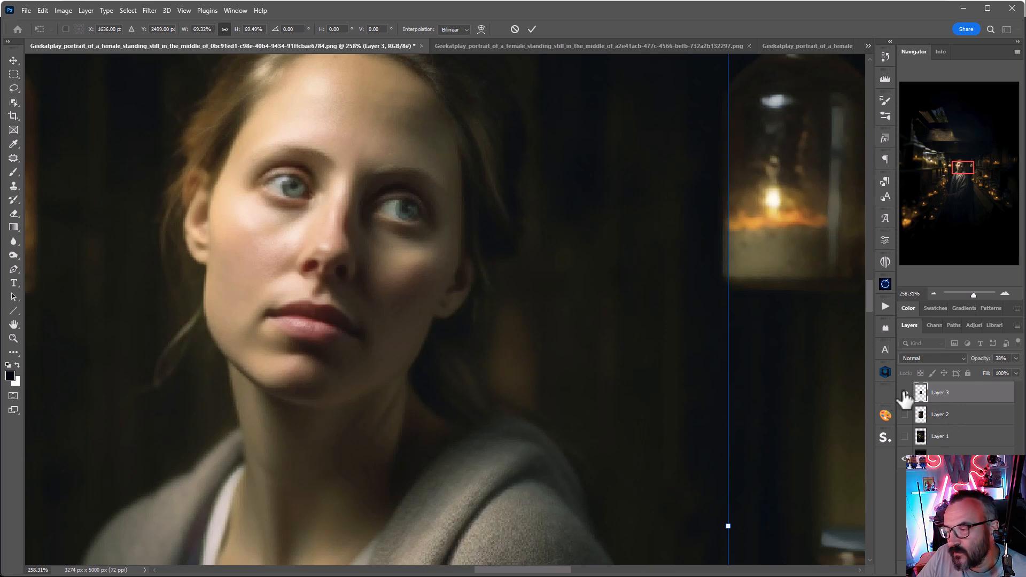
key("Return")
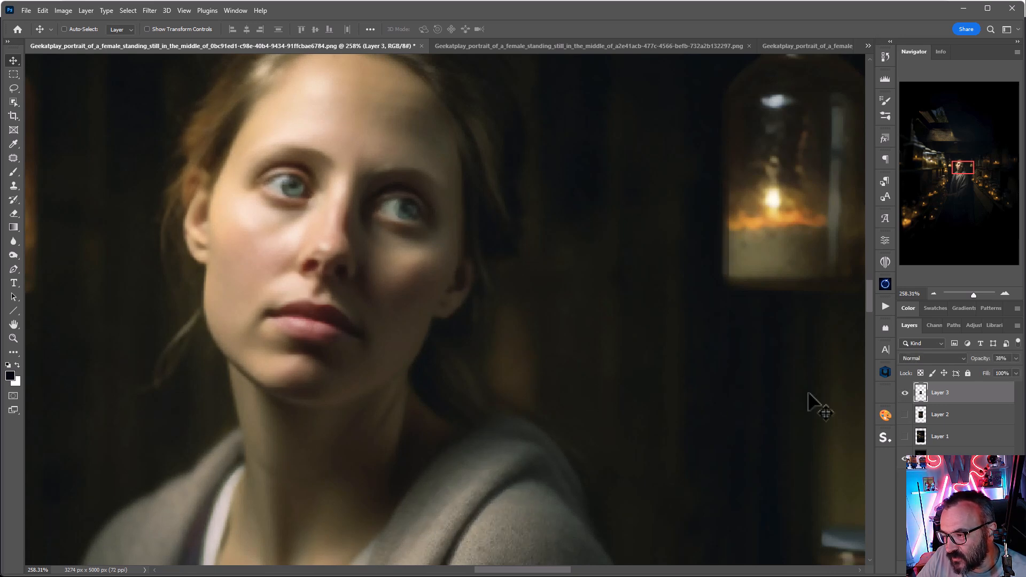
Step: Show Layers 1 and 2, restore all three portrait layers to 100% opacity, and check their alignment at different magnifications
left_click(904, 415)
left_click(905, 437)
left_click(1015, 358)
left_click(983, 414)
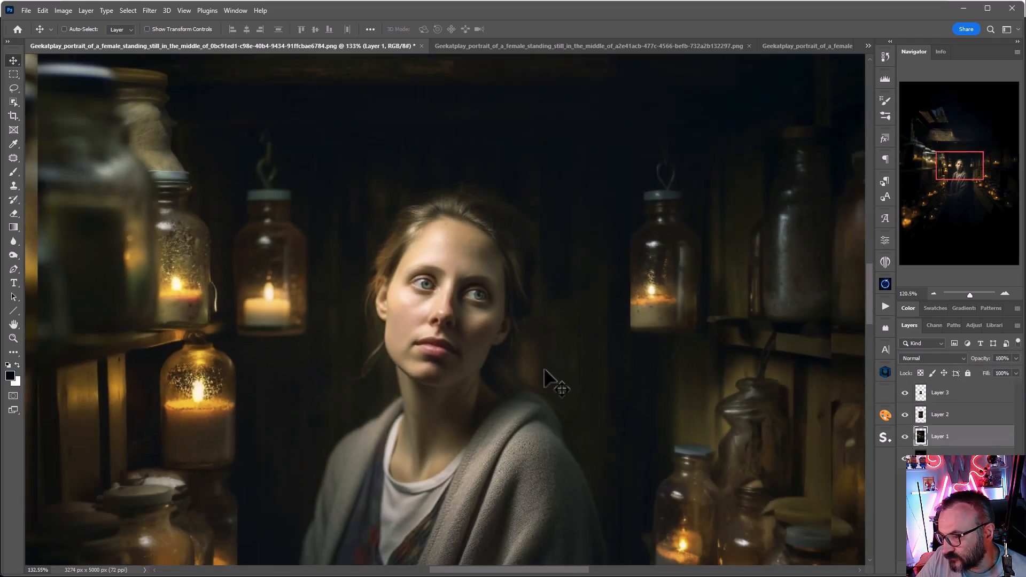
scroll(544, 377, "down", 8)
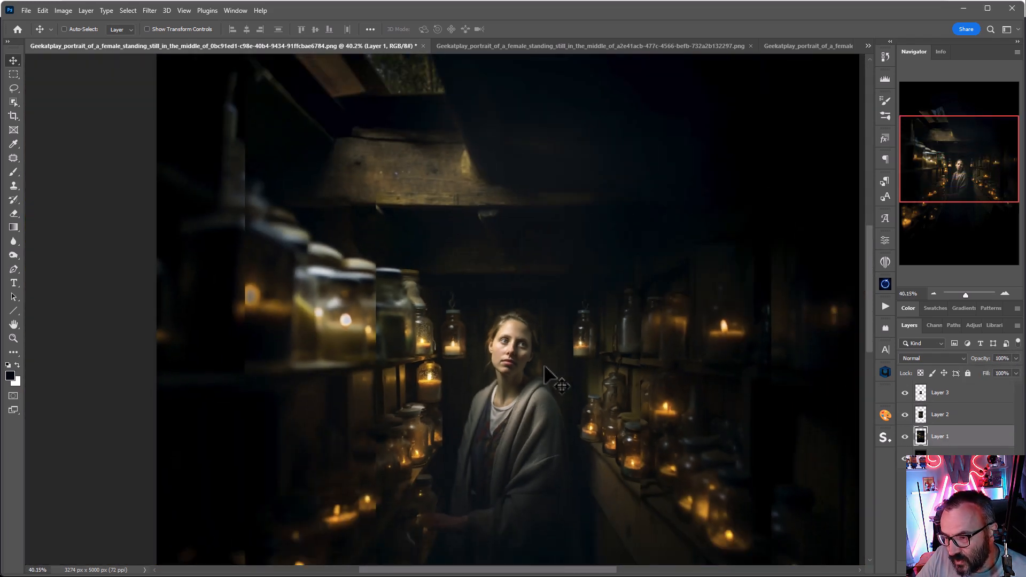
scroll(547, 380, "up", 2)
left_click_drag(577, 436, 470, 245)
scroll(449, 184, "up", 5)
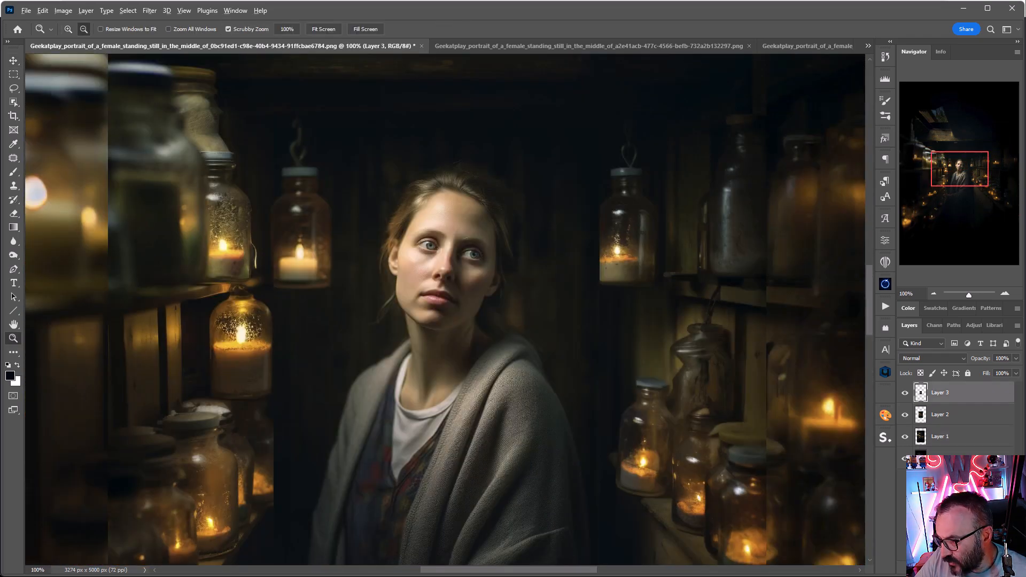
Step: Add black masks to Layers 1, 2 and 3, and paint Layer 1's mask white around the woman with a 10% opacity brush
key("x")
left_click(960, 413)
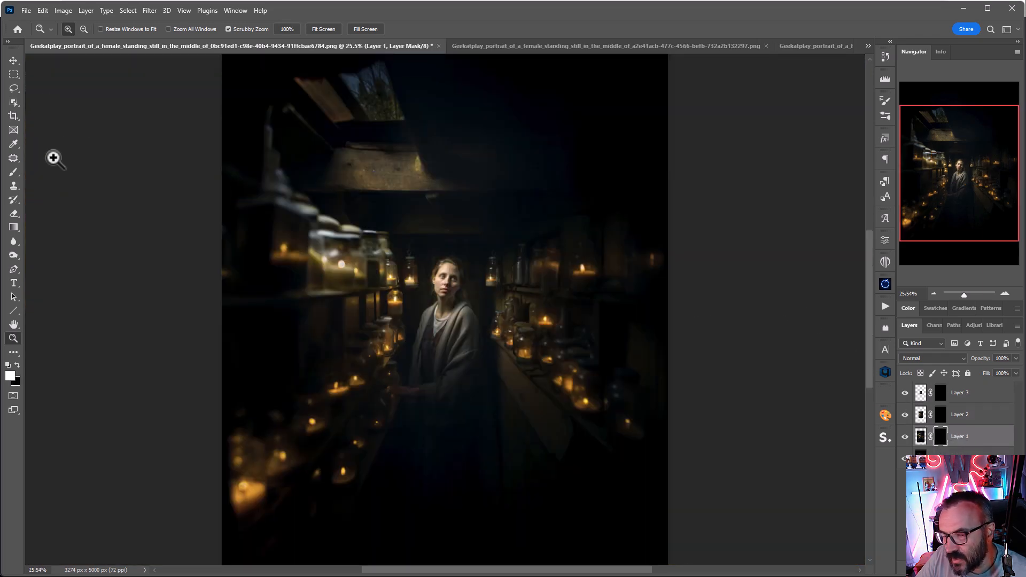
left_click(13, 172)
mouse_move(379, 245)
left_mouse_down()
mouse_move(389, 422)
mouse_move(410, 361)
left_mouse_up()
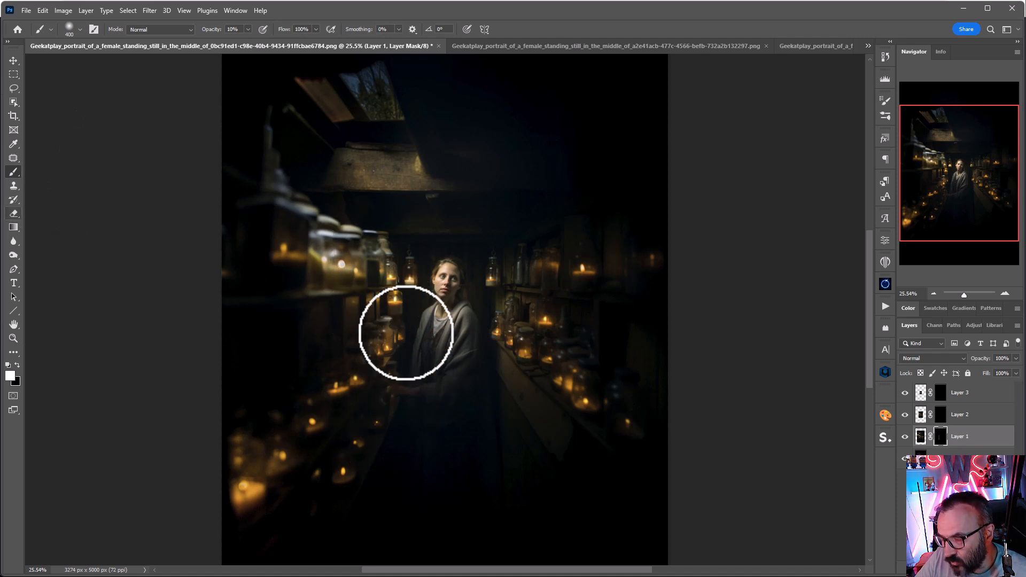
scroll(409, 353, "up", 2)
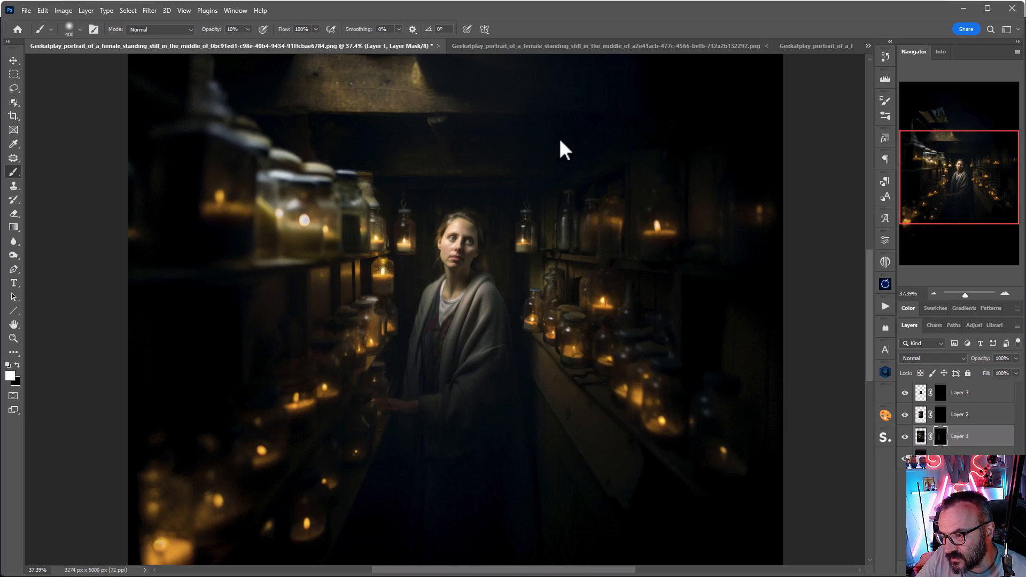
left_click_drag(532, 389, 545, 305)
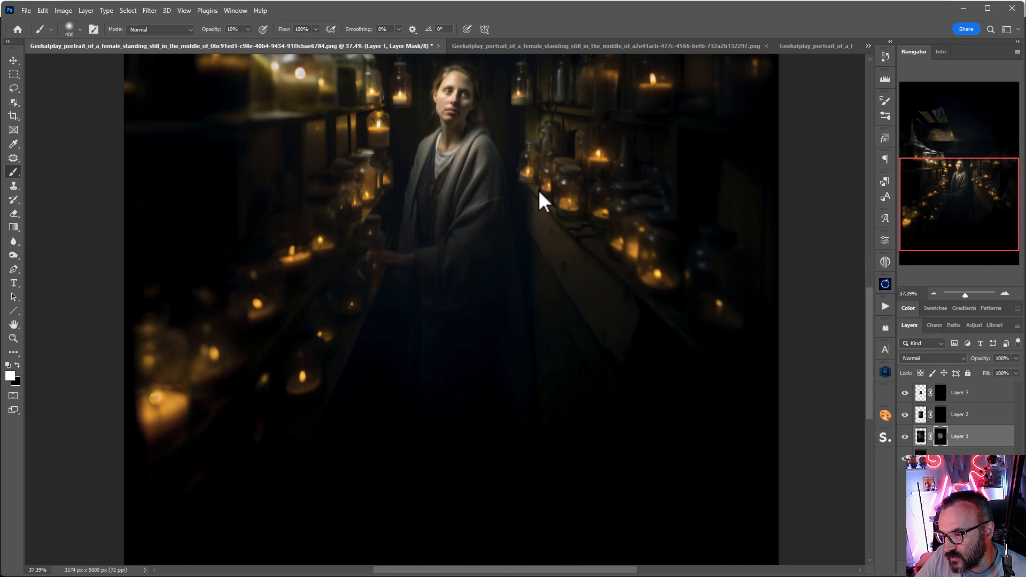
Step: Blend in Layer 2 by painting white on its mask over the woman and the surrounding jars at 10% brush opacity
left_click(940, 417)
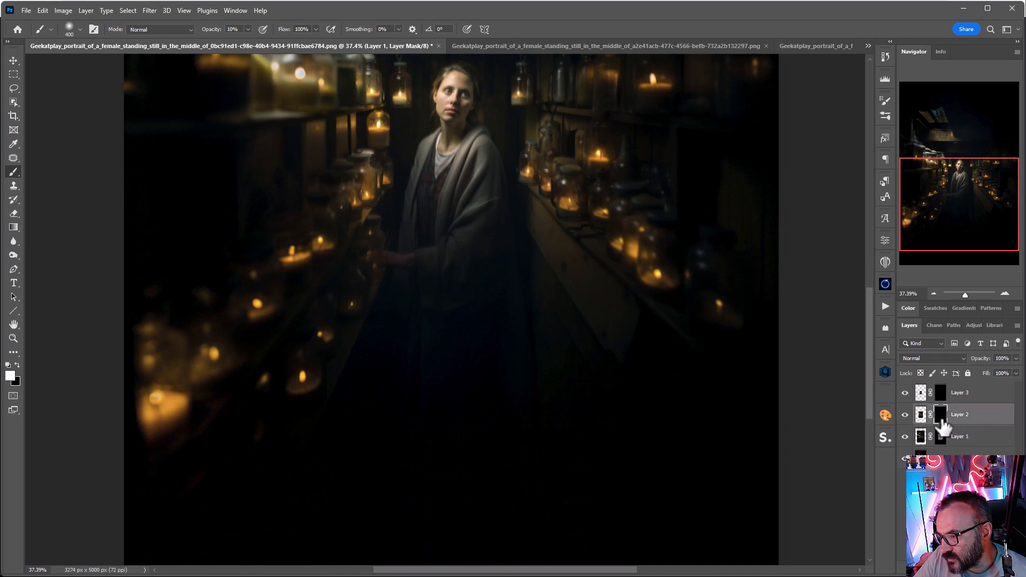
mouse_move(395, 166)
left_mouse_down()
mouse_move(486, 203)
mouse_move(337, 319)
left_mouse_up()
left_click_drag(459, 160, 453, 267)
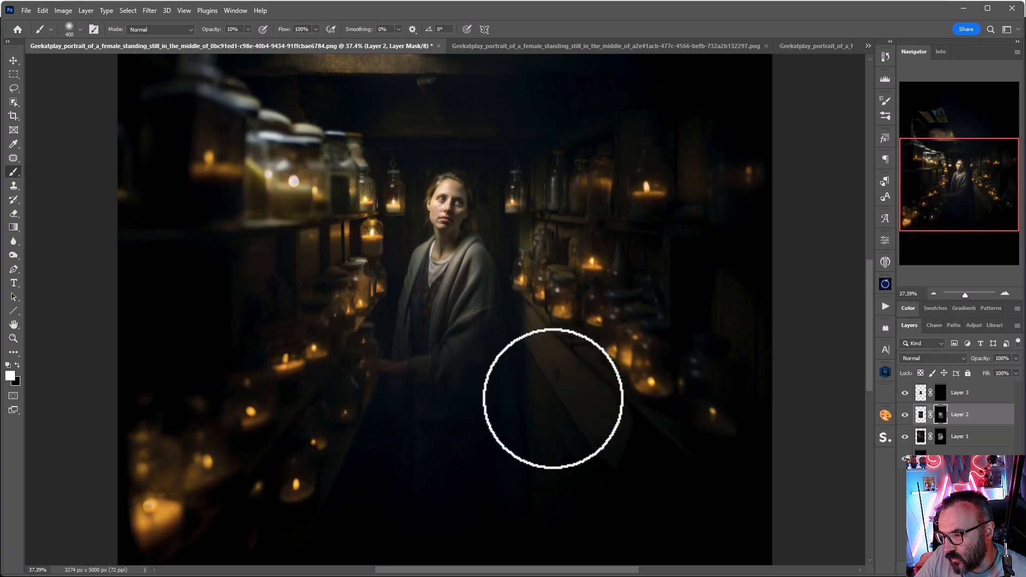
Step: Blend in Layer 3 by painting white on its mask over the woman's face and shawl, raising the brush opacity to 30%
left_click(940, 395)
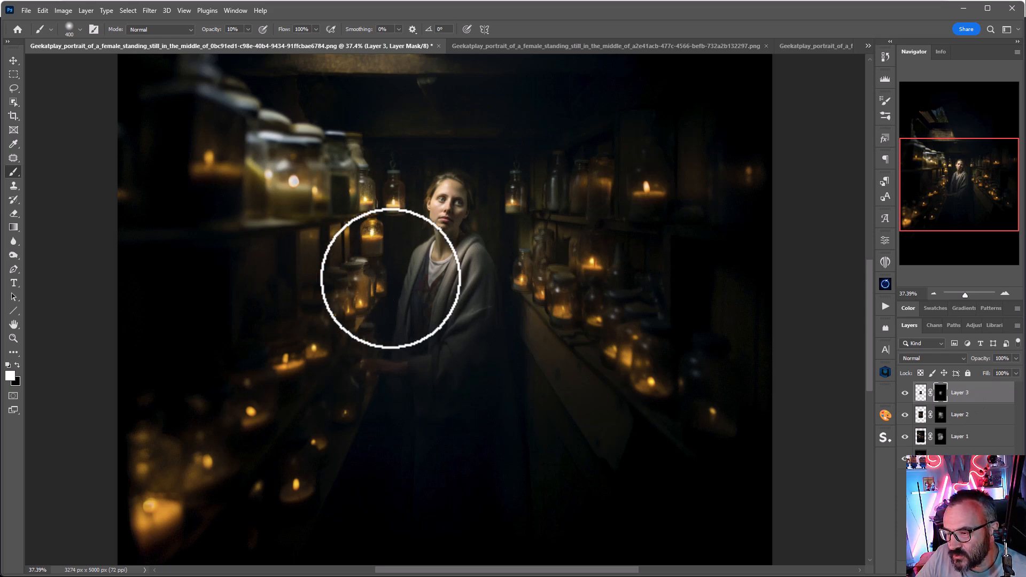
scroll(408, 279, "up", 3)
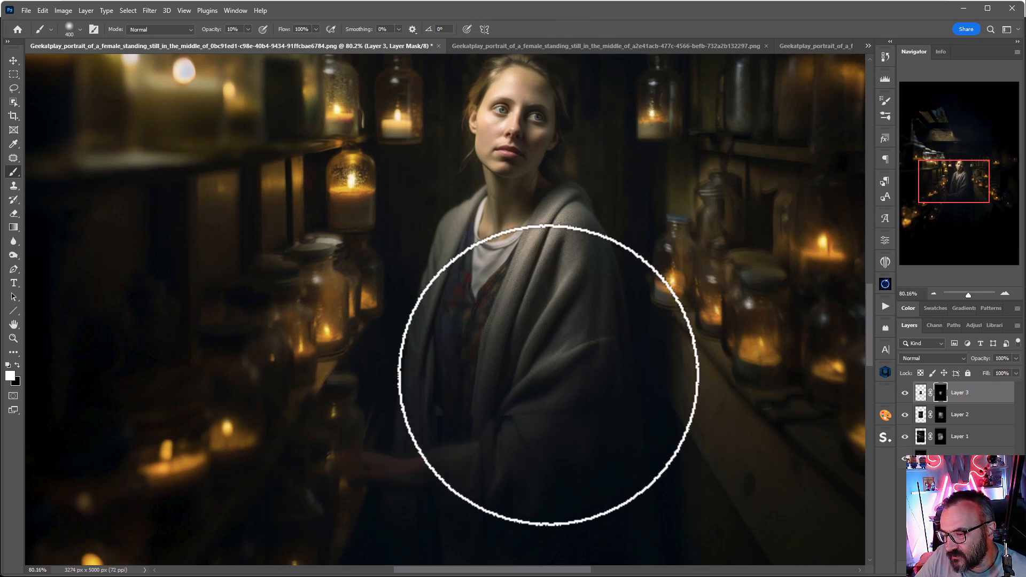
key("3")
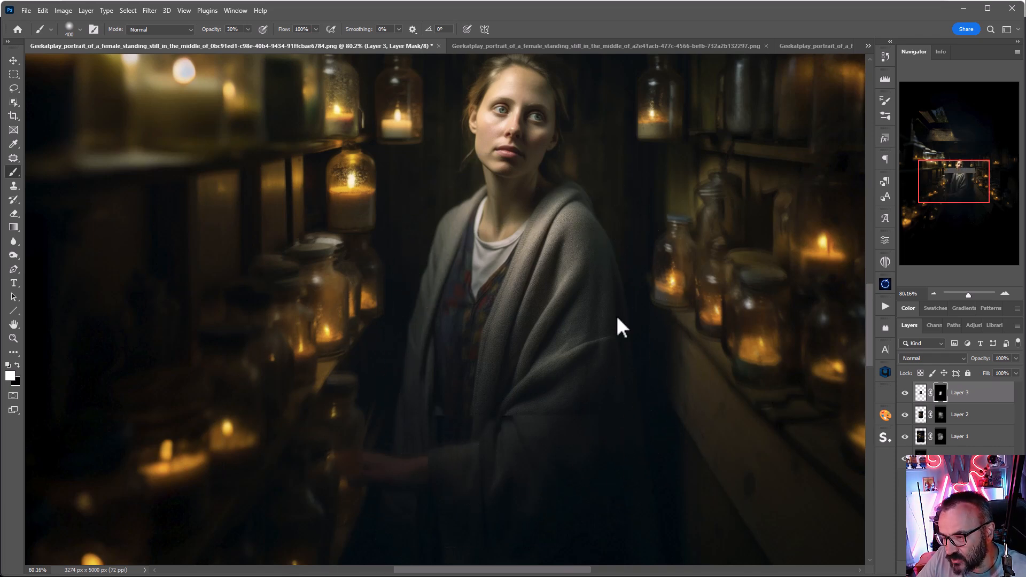
left_click_drag(538, 241, 513, 334)
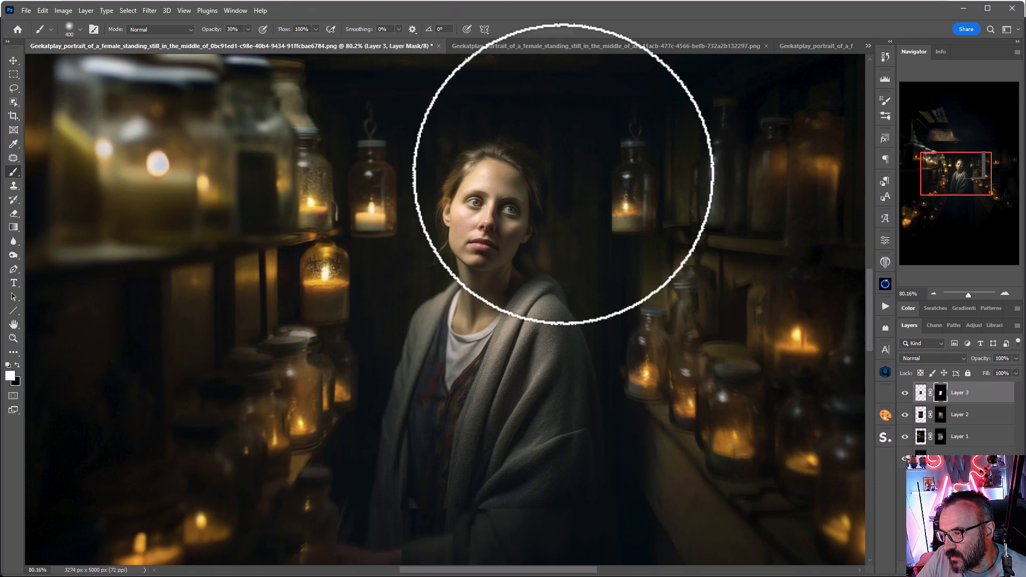
left_click_drag(483, 246, 455, 343)
left_click_drag(536, 414, 452, 163)
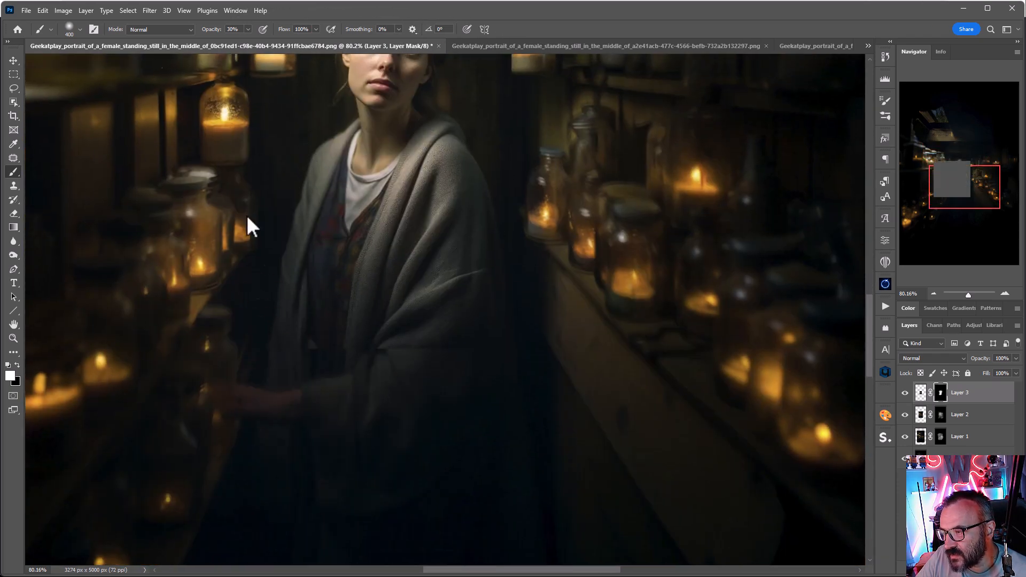
Step: Strengthen Layer 2 by painting white on its mask around the woman's hand and the surrounding candle jars at 30% brush opacity
left_click(940, 415)
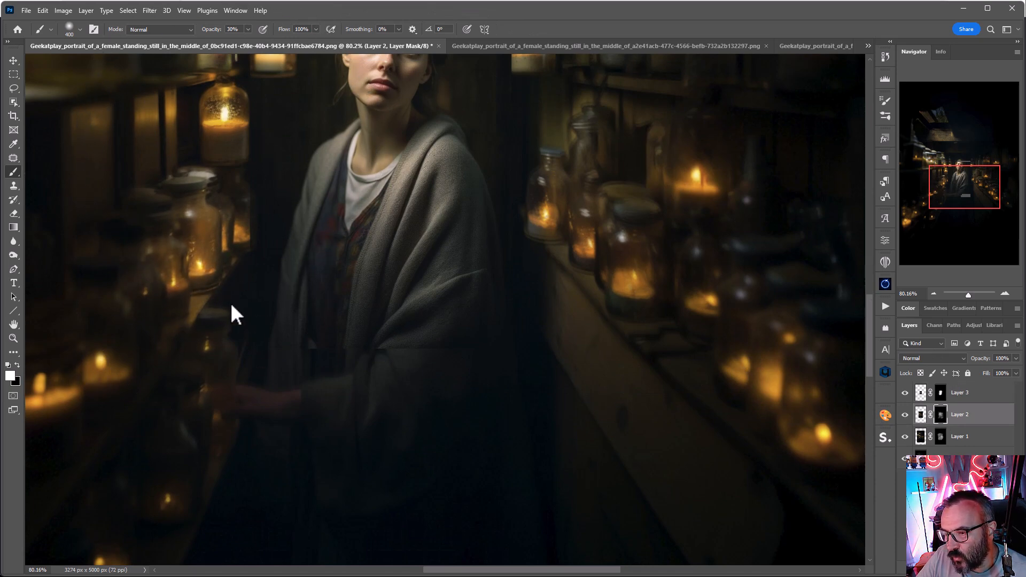
left_click_drag(390, 408, 397, 406)
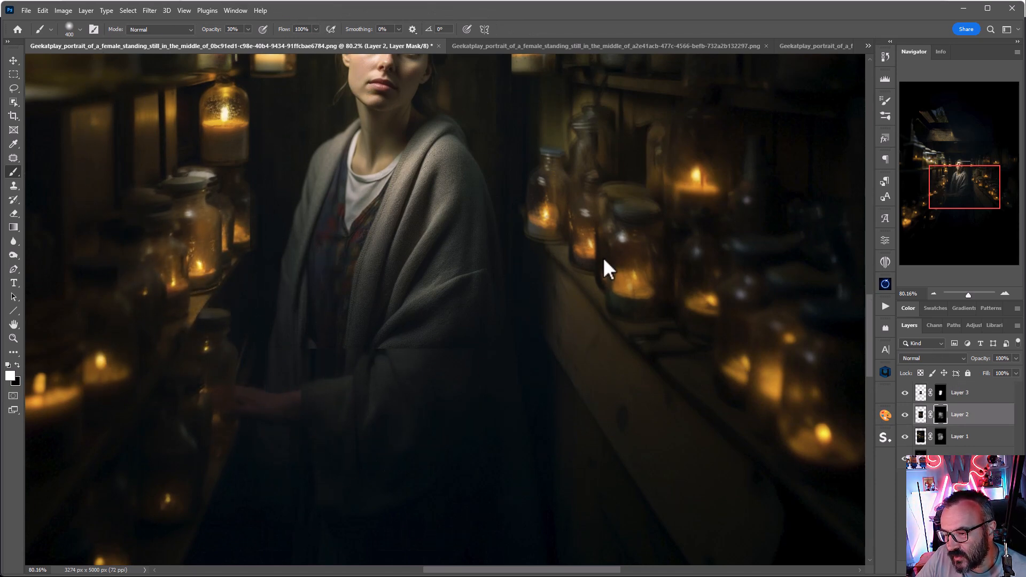
left_click_drag(566, 160, 532, 317)
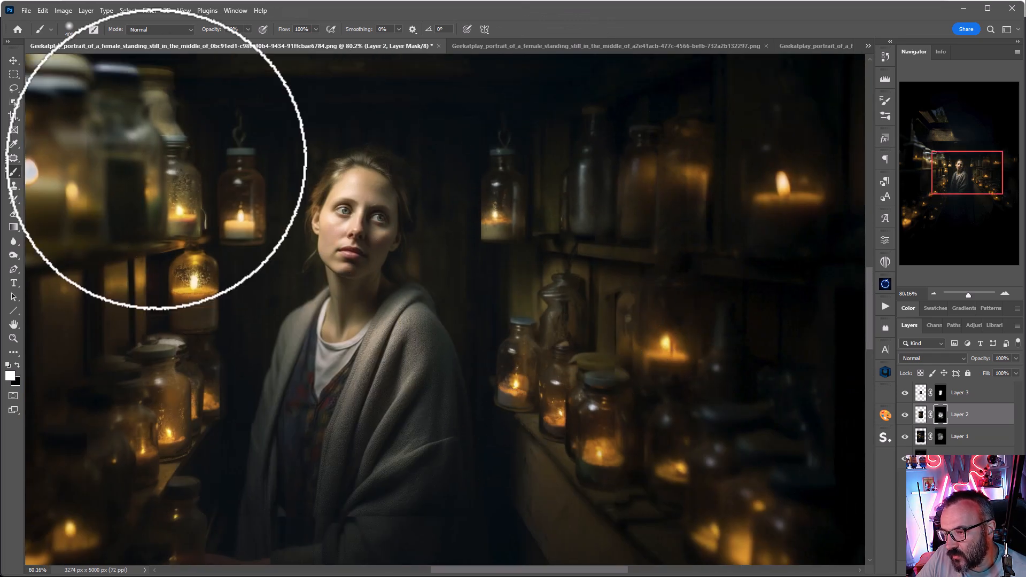
Step: Paint white on Layer 1's mask over the dark areas and shelves around the woman at 30% brush opacity
left_click(940, 437)
left_click_drag(414, 458, 389, 218)
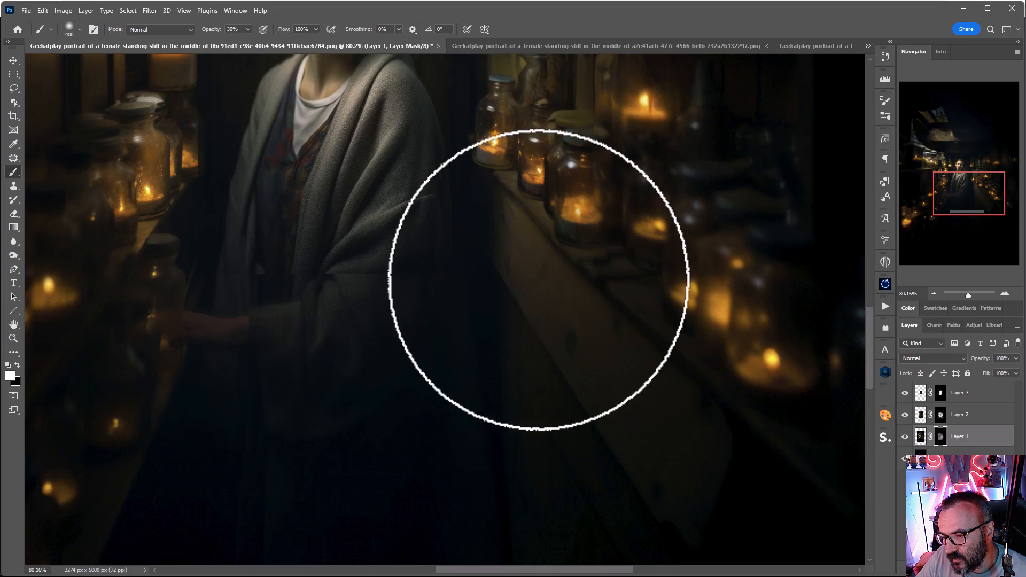
scroll(553, 144, "up", 5)
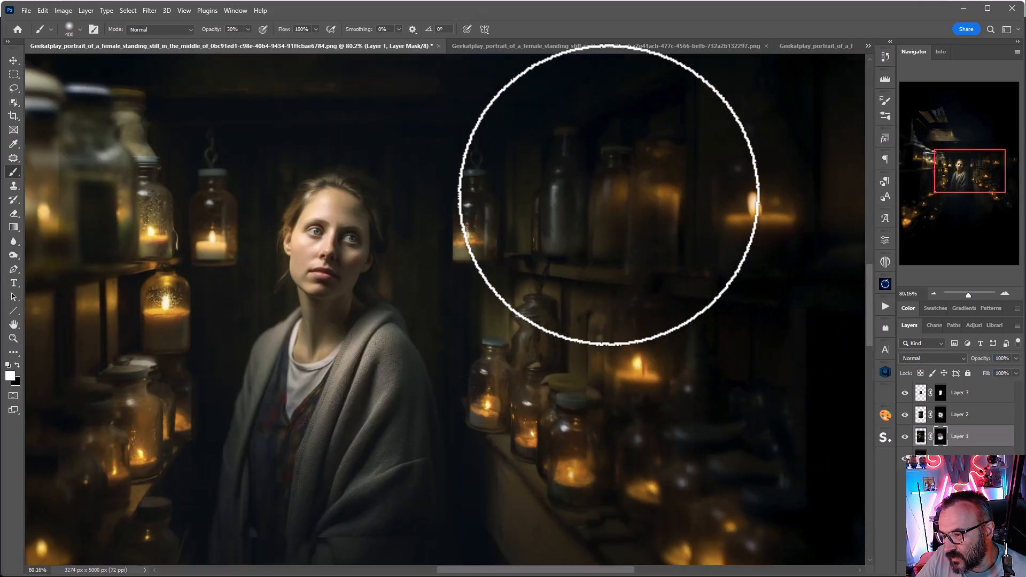
left_click_drag(439, 207, 519, 310)
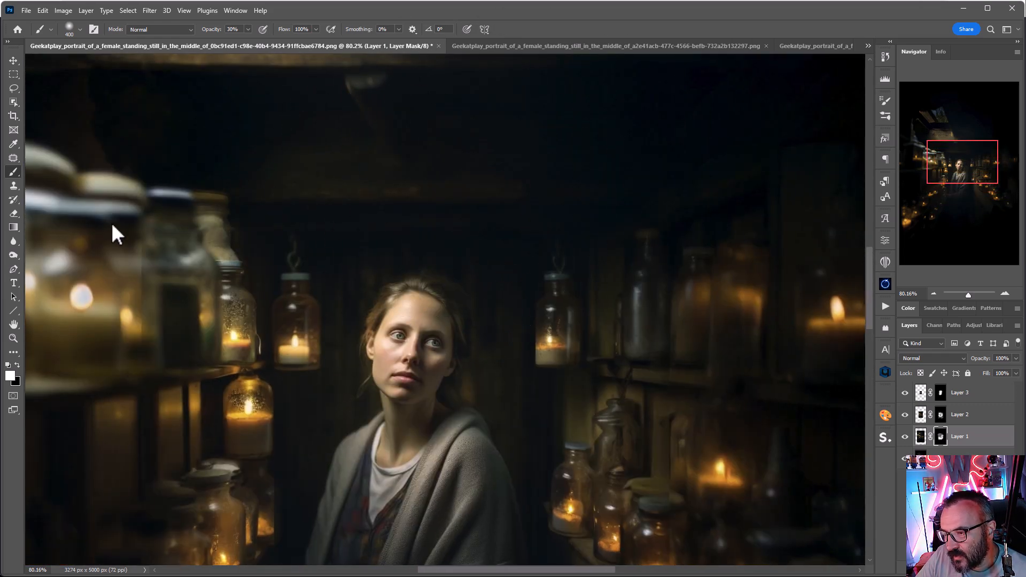
Step: Ready a black 150 px brush on Layer 2's mask, checking Layers 1 and 2 by switching each one's visibility off and on
key("x")
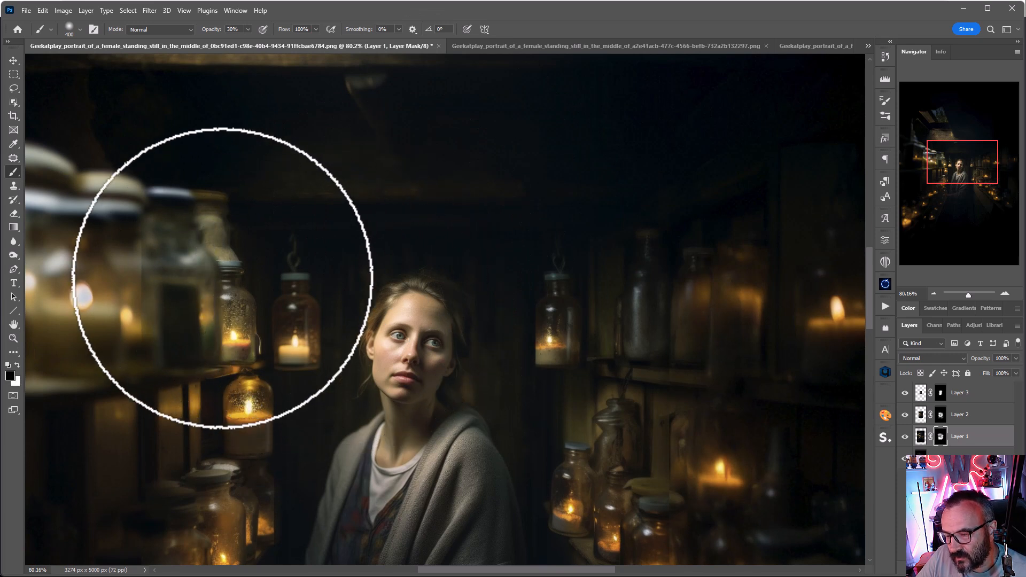
key("[")
key("[")
key("[")
key("[")
key("[")
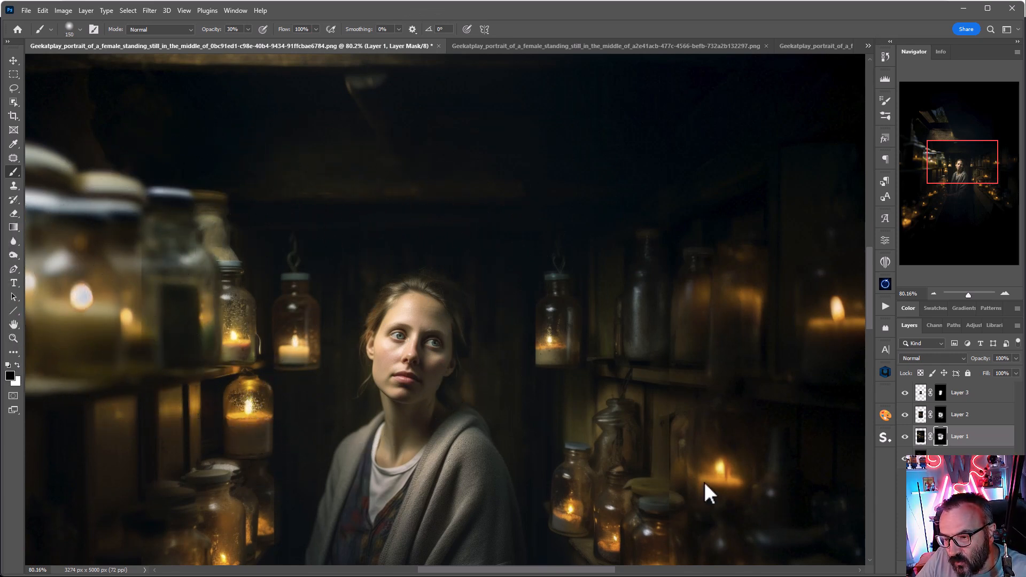
left_click(904, 437)
left_click(905, 436)
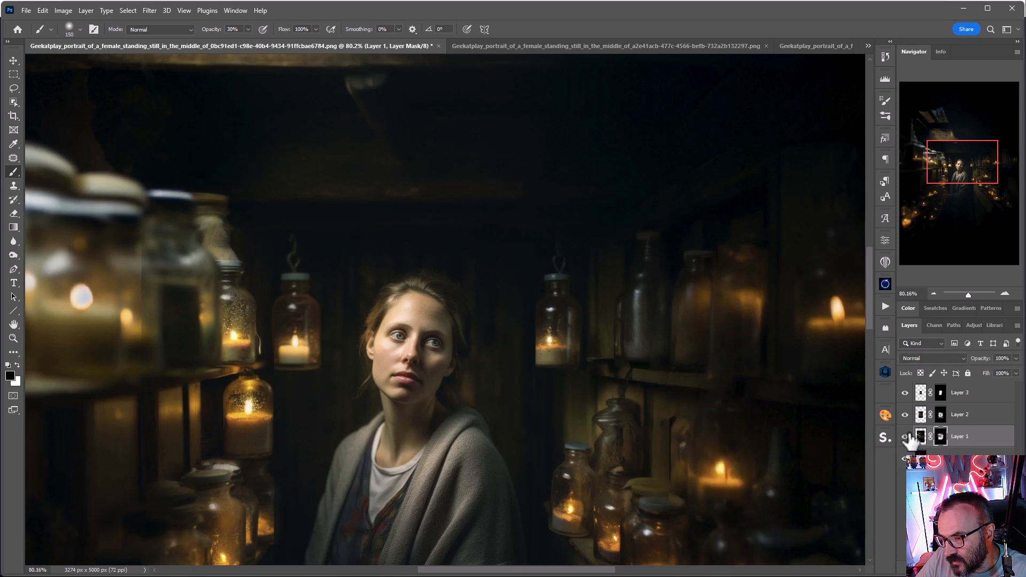
left_click(904, 415)
left_click(904, 415)
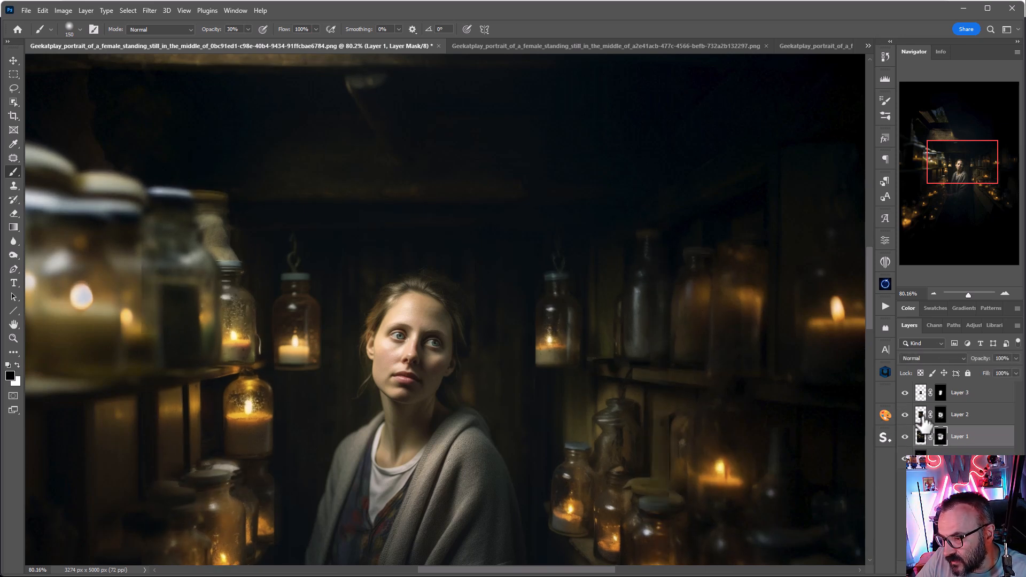
left_click(941, 414)
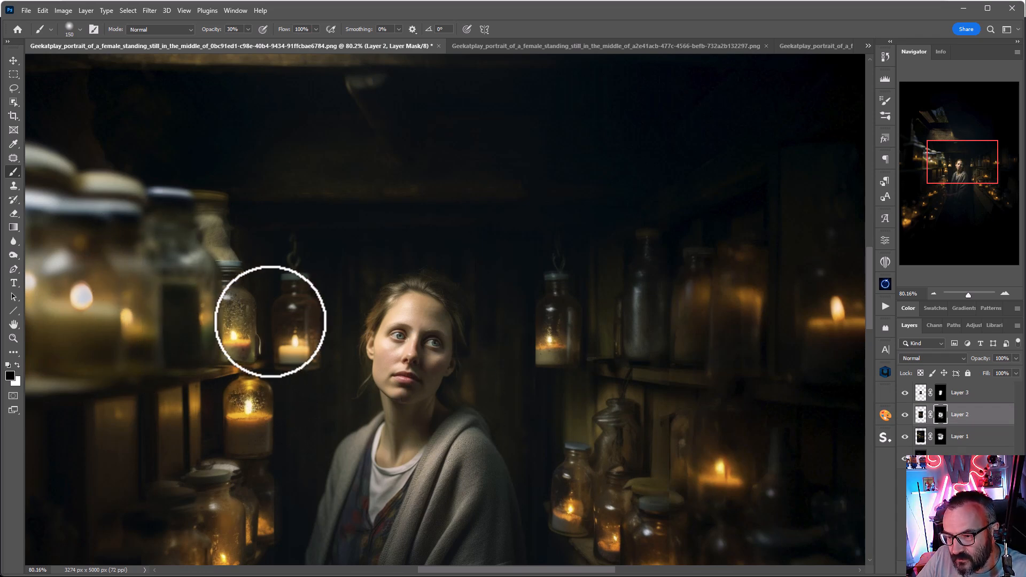
Step: Examine the blended portrait at wide and close magnifications for a seamless transition between the layers
scroll(275, 322, "down", 3)
scroll(393, 299, "down", 4)
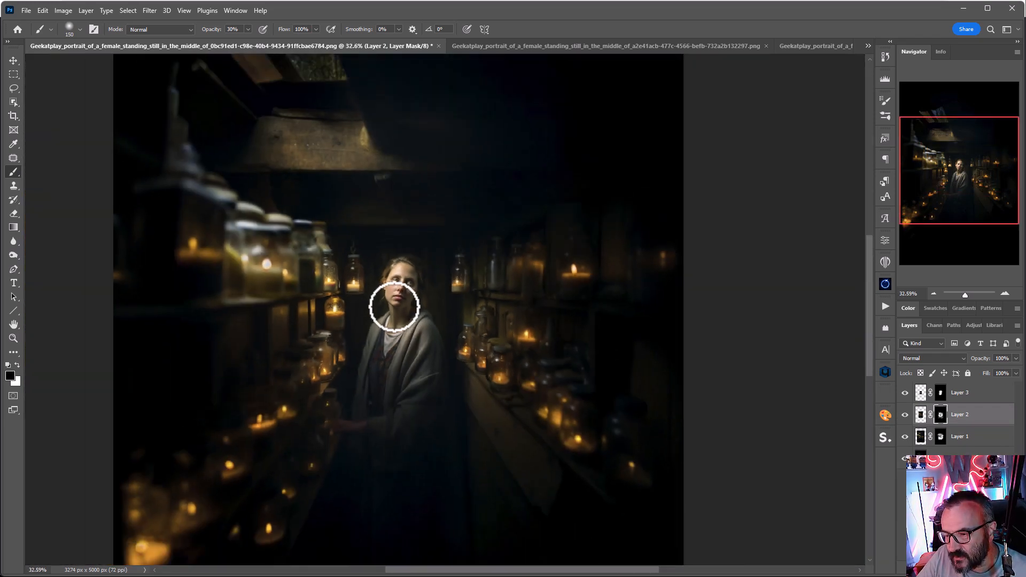
left_click_drag(475, 357, 460, 307)
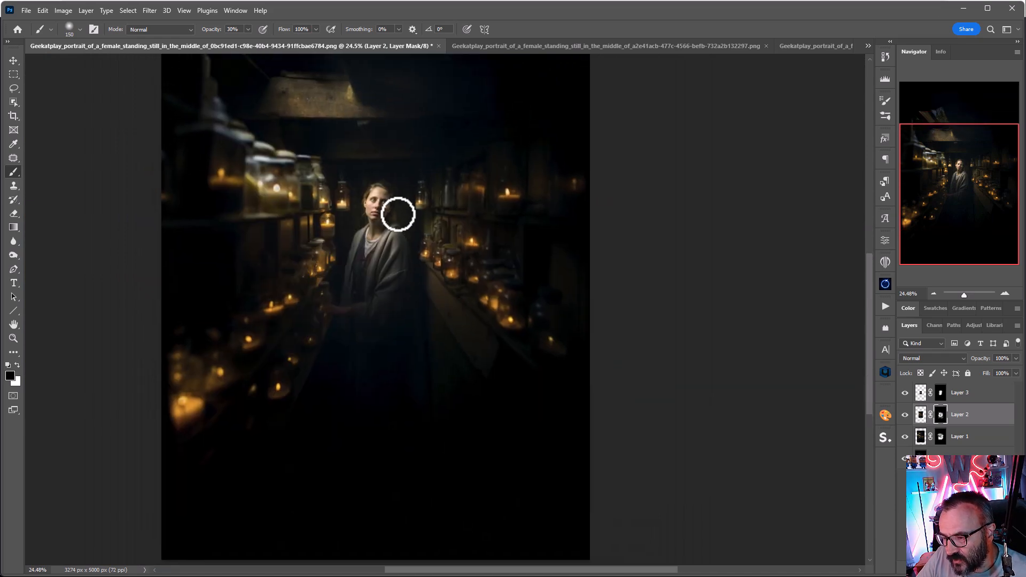
scroll(392, 205, "up", 3)
scroll(392, 205, "up", 7)
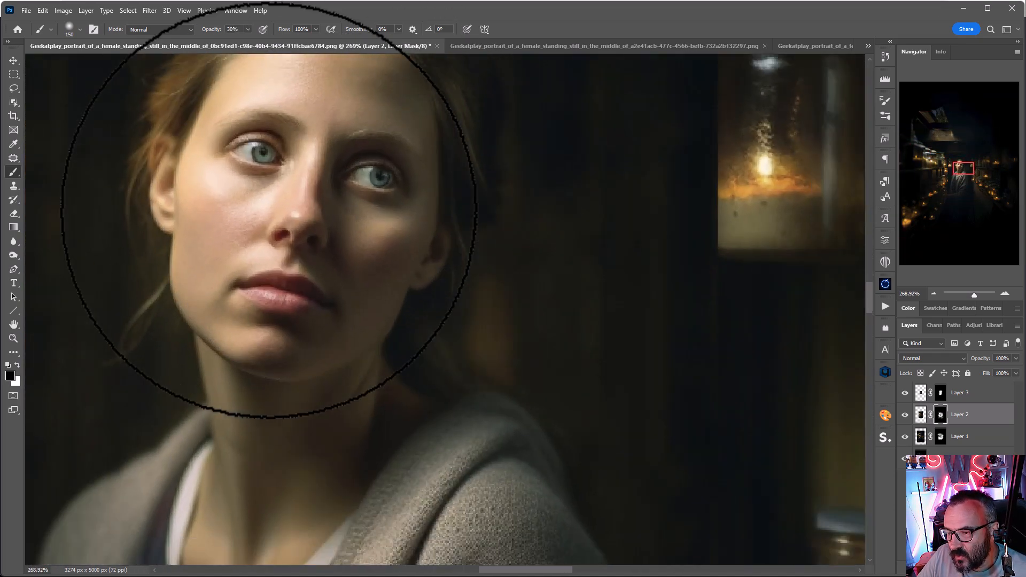
scroll(488, 300, "down", 7)
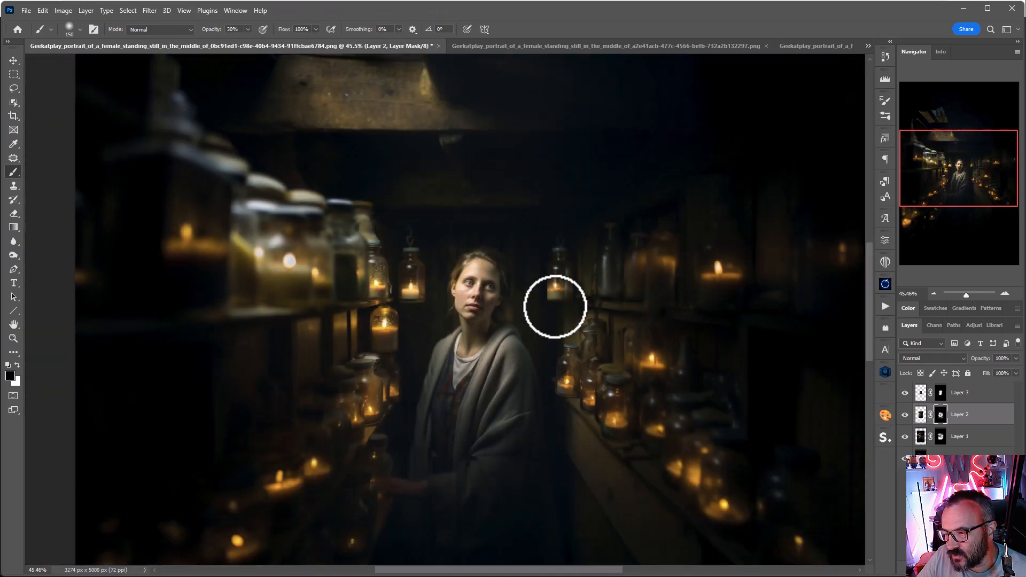
left_click_drag(554, 306, 503, 266)
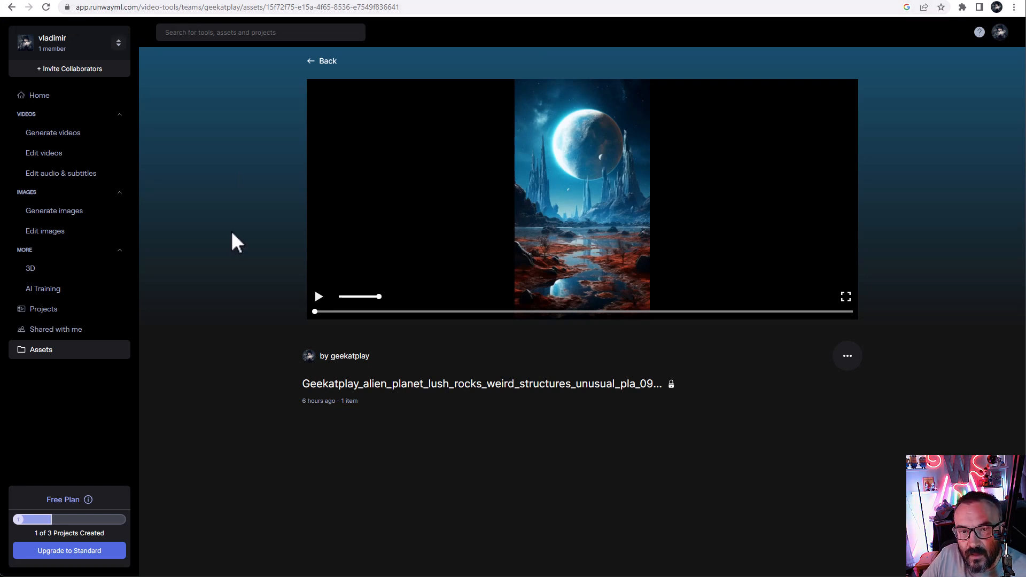
Step: Switch to Runway in the browser and open the Frame Interpolation tool from its video generators
left_click(63, 136)
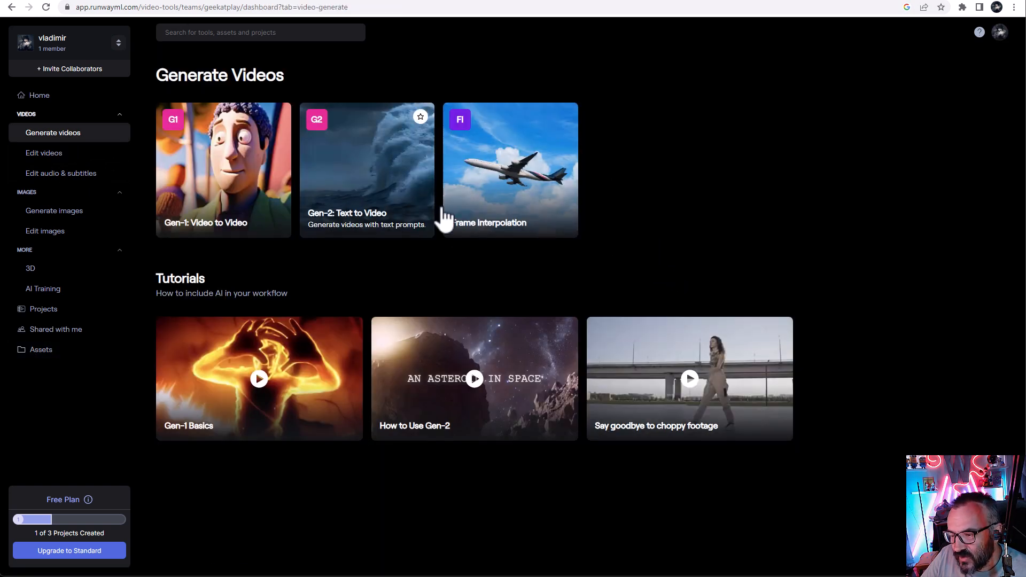
left_click(529, 220)
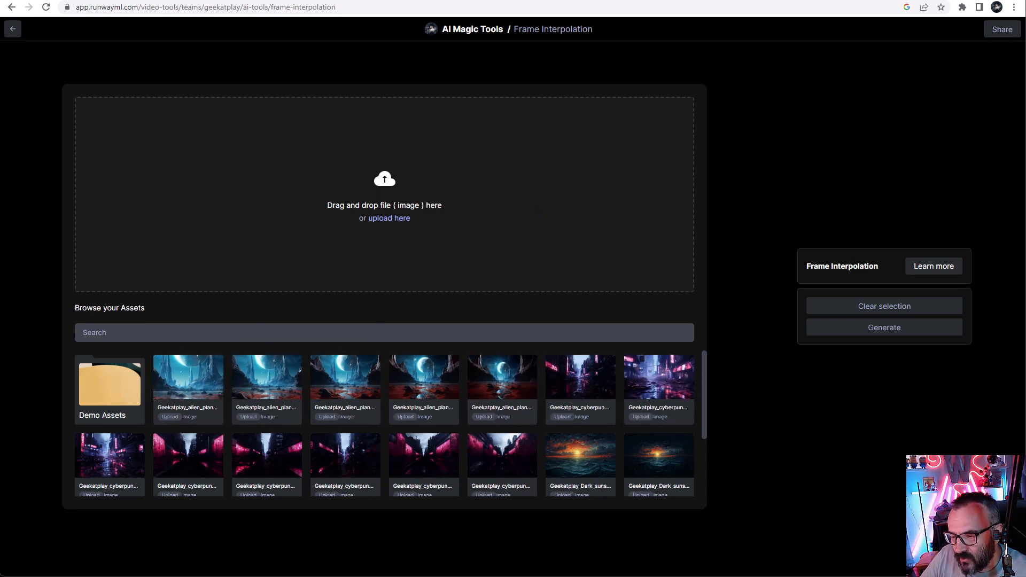
Step: Review the zoomed-out alien planet image series in the Midjourney gallery and return to Runway's Frame Interpolation
left_click(691, 1)
scroll(755, 368, "down", 8)
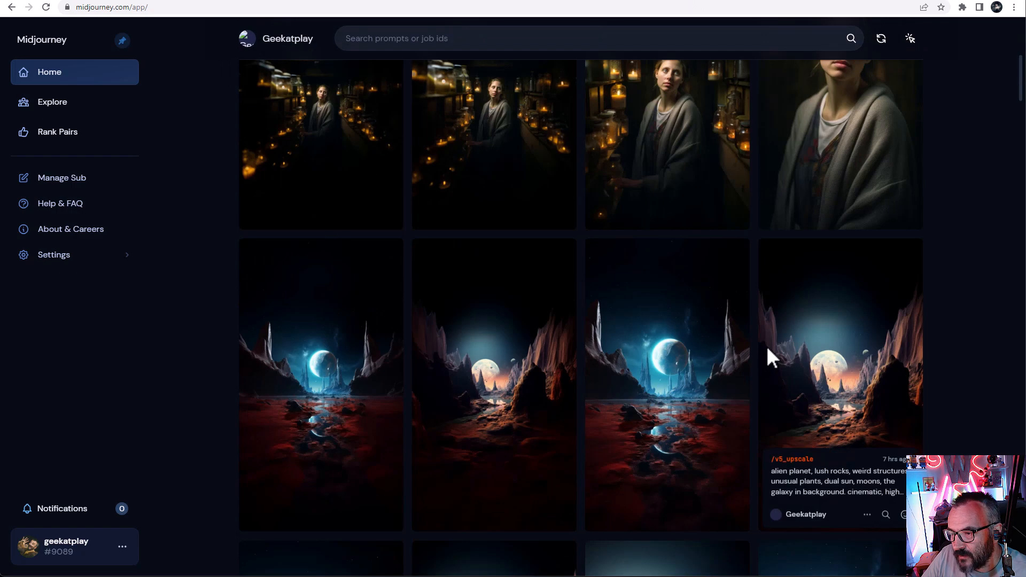
scroll(847, 190, "down", 2)
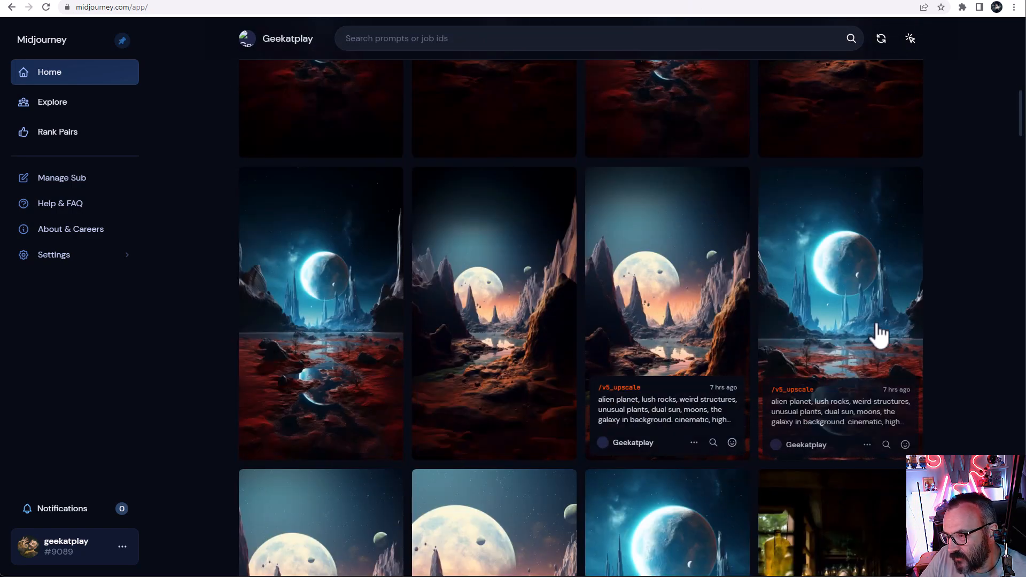
scroll(876, 326, "up", 3)
scroll(899, 248, "down", 4)
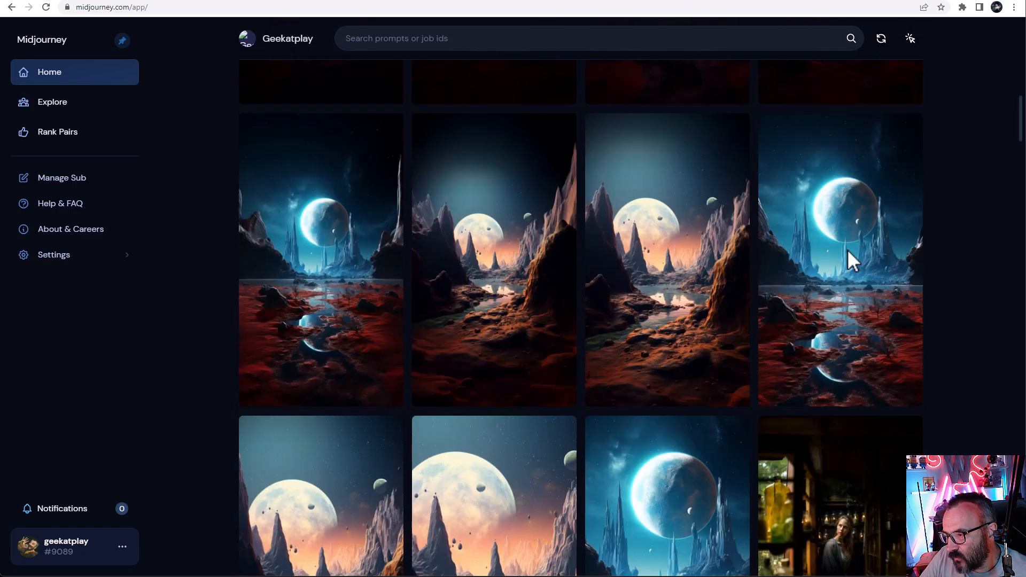
scroll(492, 267, "down", 5)
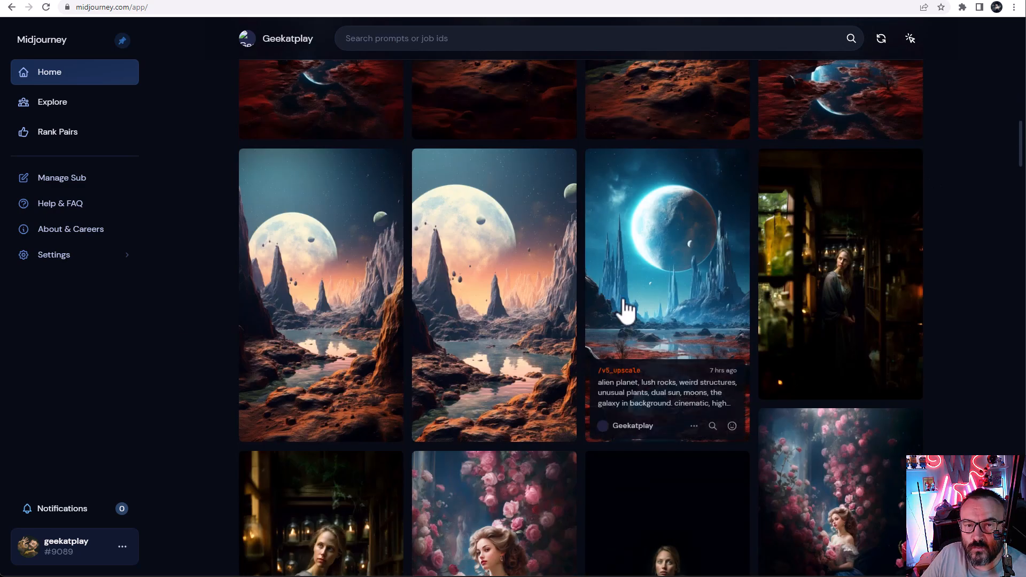
scroll(641, 289, "down", 3)
scroll(664, 266, "down", 10)
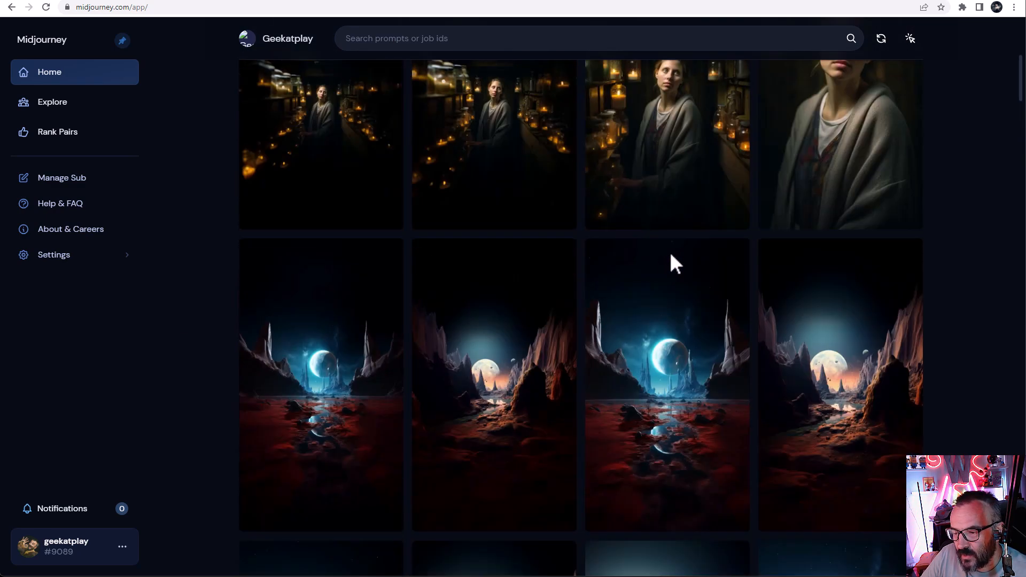
scroll(592, 312, "down", 5)
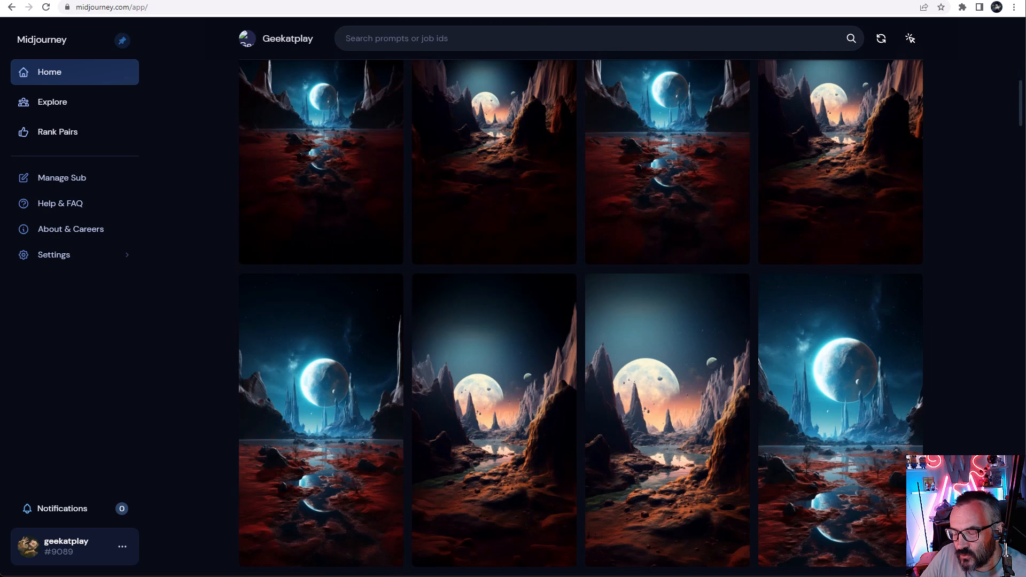
left_click(858, 1)
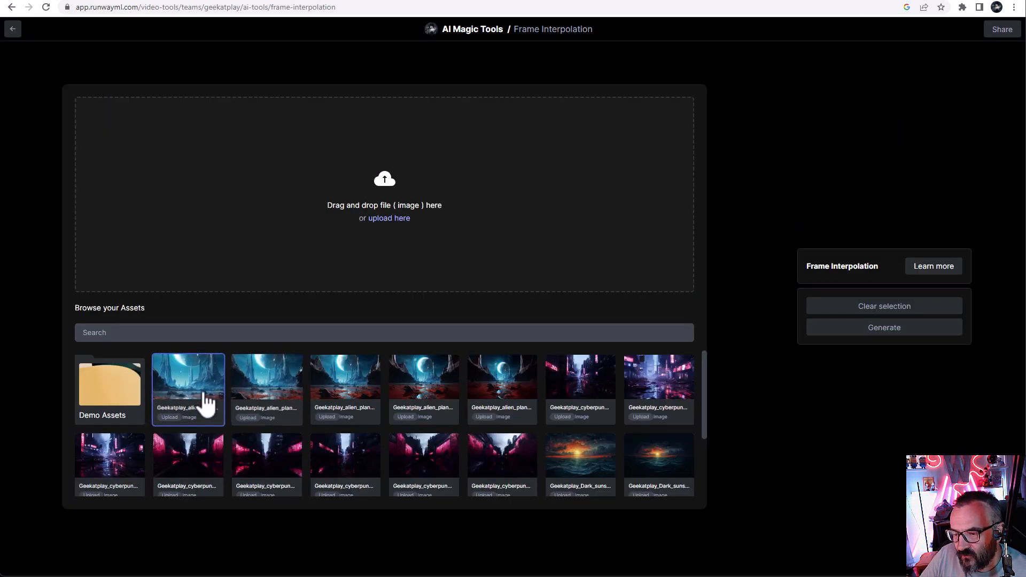
Step: Add the alien planet images as interpolation frames in order from closest to widest view, and remove the last two frames
left_click_drag(202, 401, 153, 179)
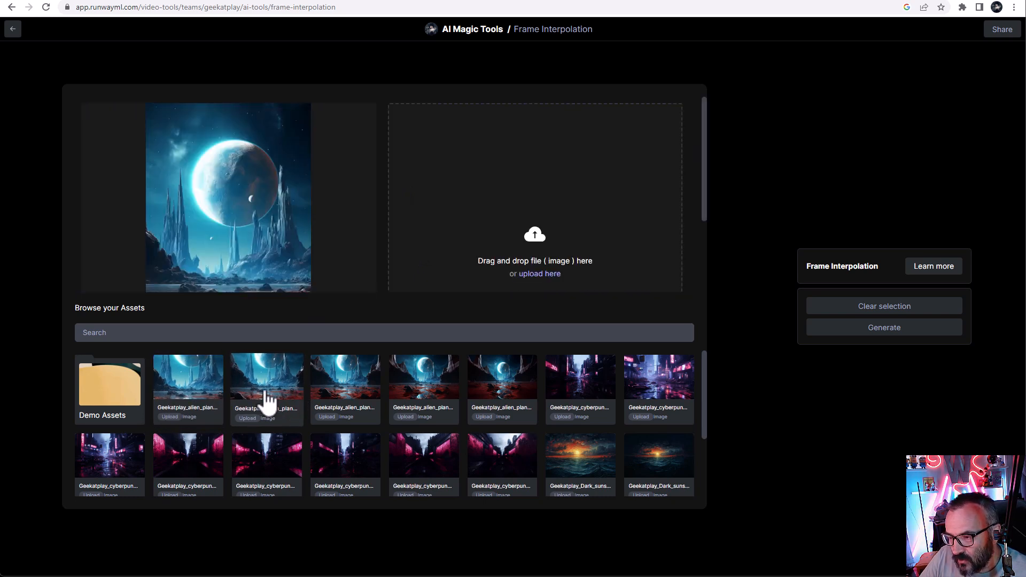
left_click_drag(267, 400, 395, 161)
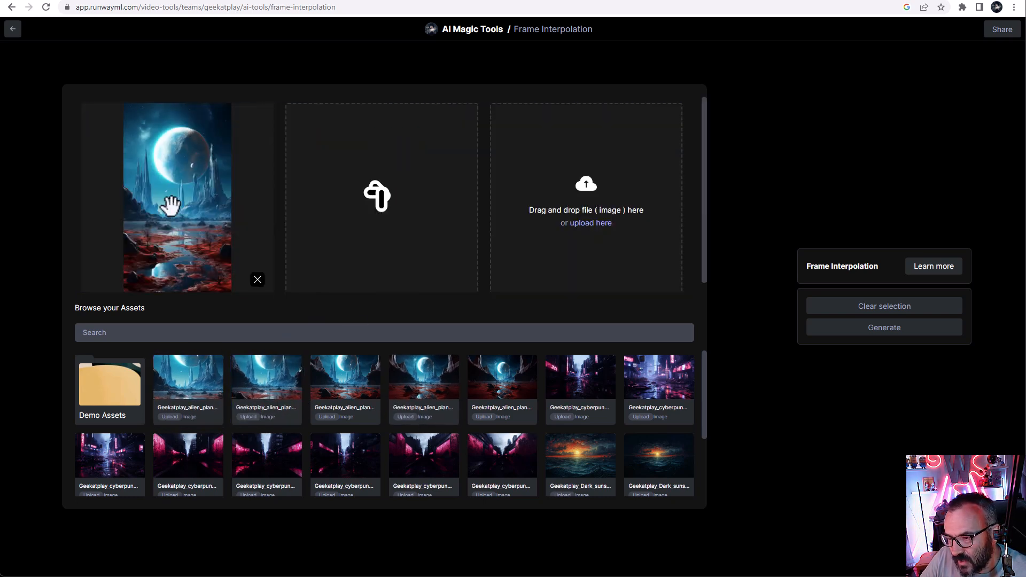
left_click_drag(344, 406, 505, 174)
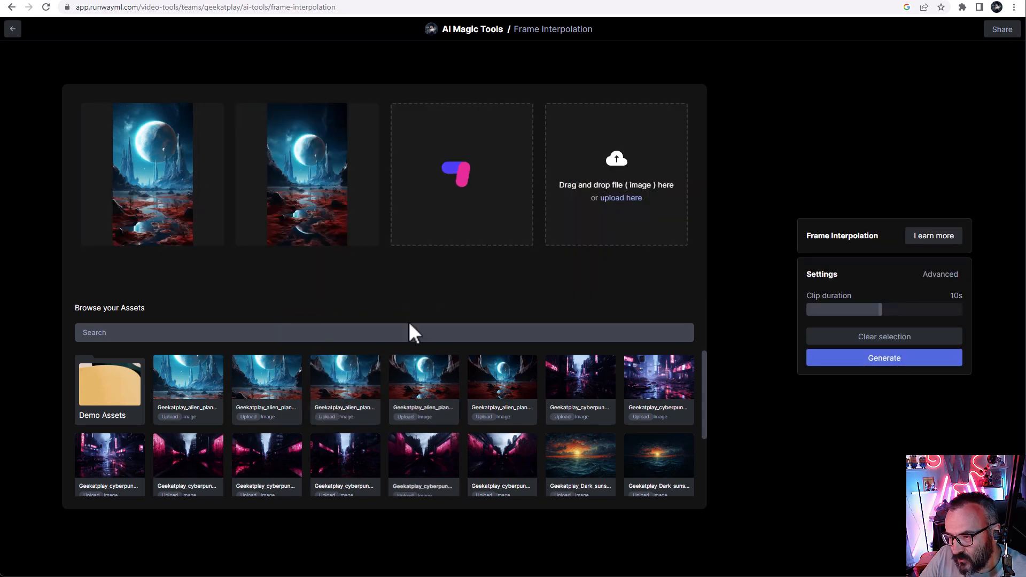
left_click_drag(409, 398, 550, 191)
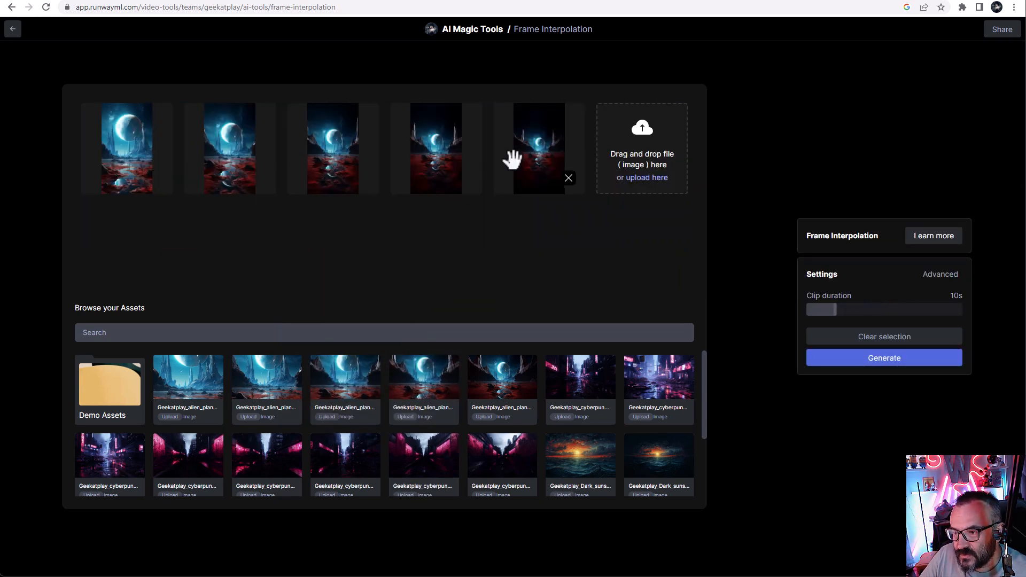
left_click(568, 178)
left_click(548, 198)
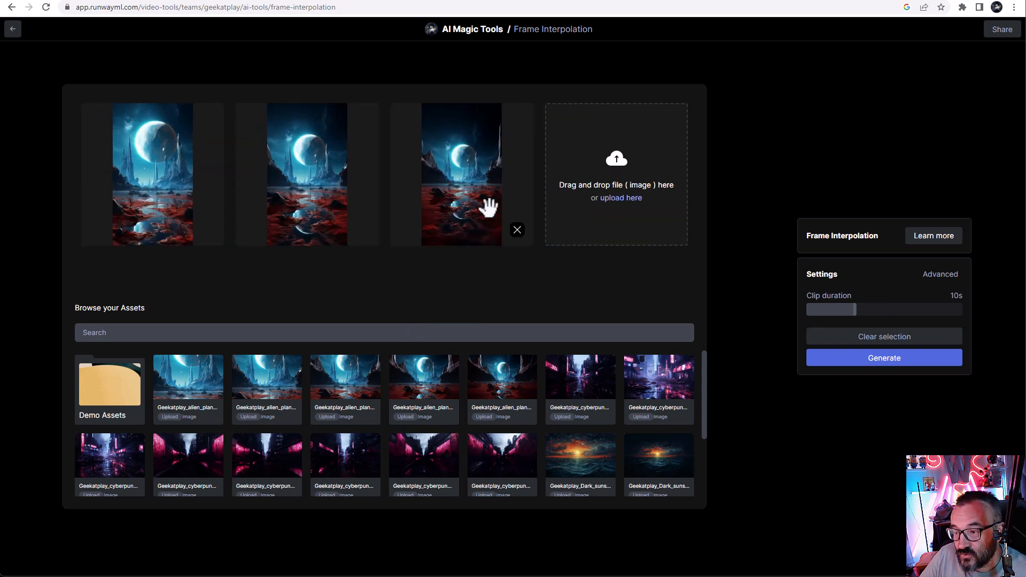
Step: Rearrange the five alien planet frames in order from widest to closest view and generate the interpolated clip
left_click_drag(320, 177, 103, 182)
left_click_drag(453, 183, 114, 186)
left_click_drag(430, 393, 81, 165)
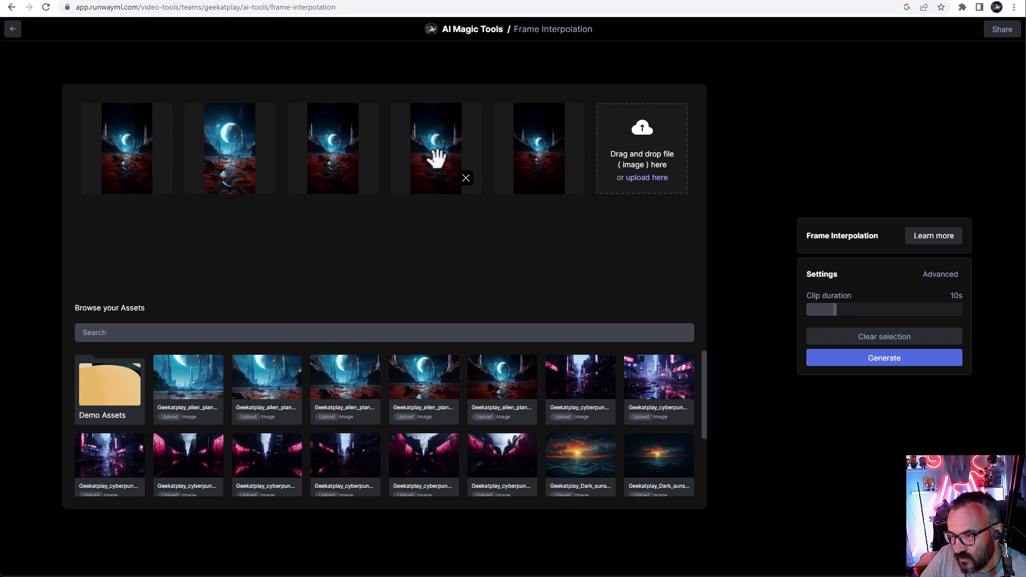
left_click_drag(406, 156, 94, 155)
left_click_drag(520, 142, 80, 155)
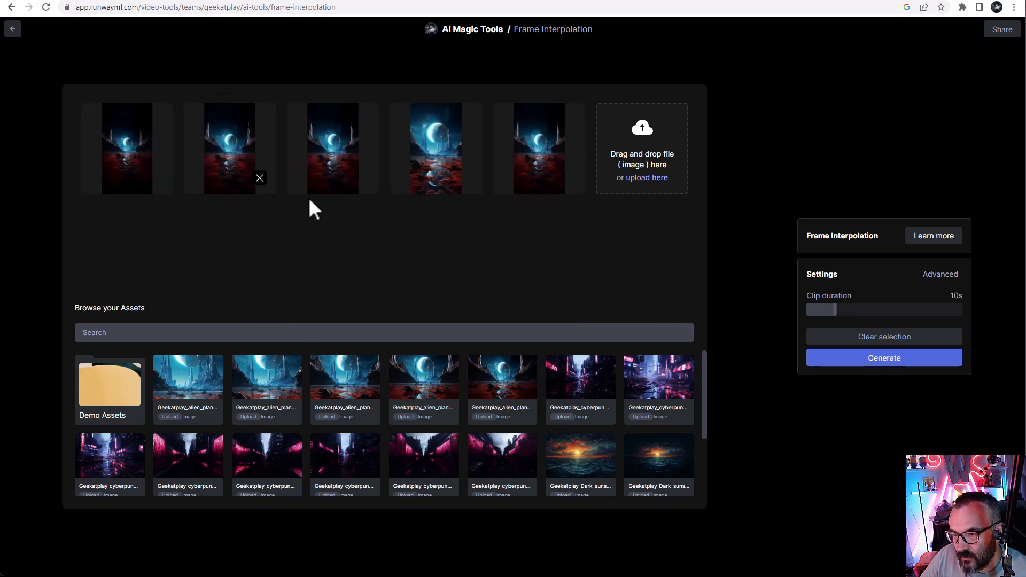
left_click_drag(545, 159, 243, 171)
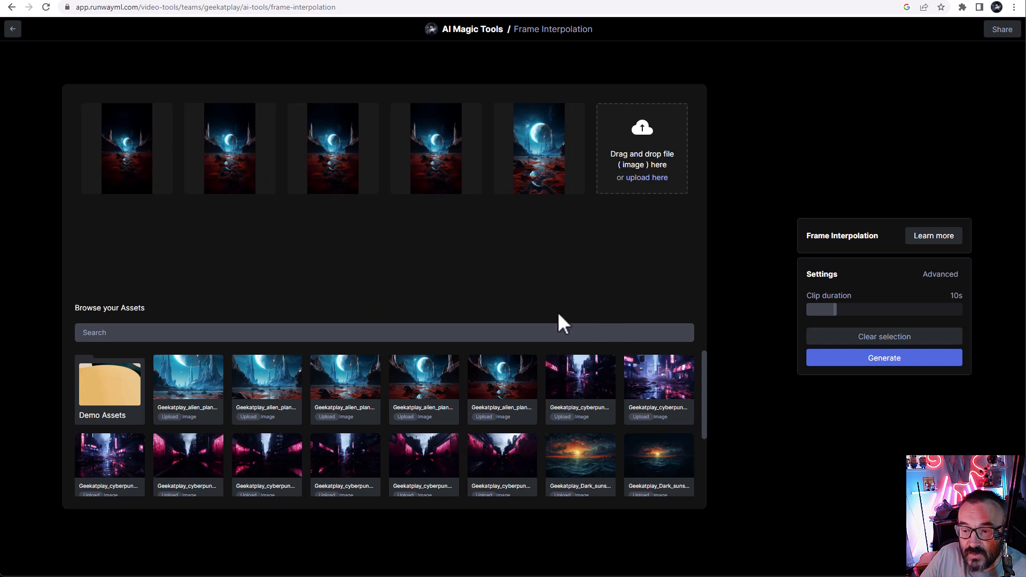
left_click(866, 361)
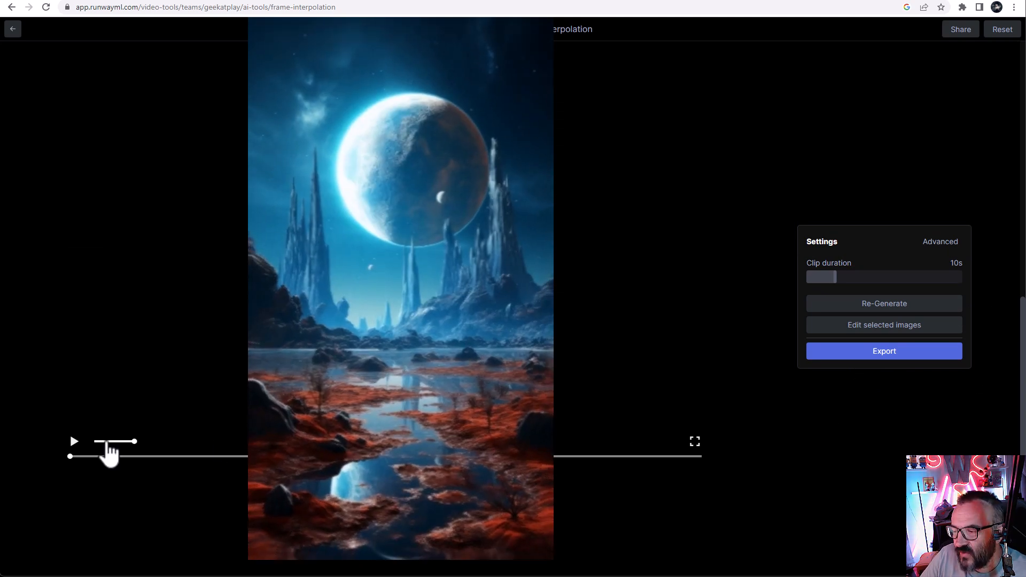
Step: Play the generated alien planet clip, pausing along the way, and play the dark sunset interpolation video in VLC media player
left_click(74, 440)
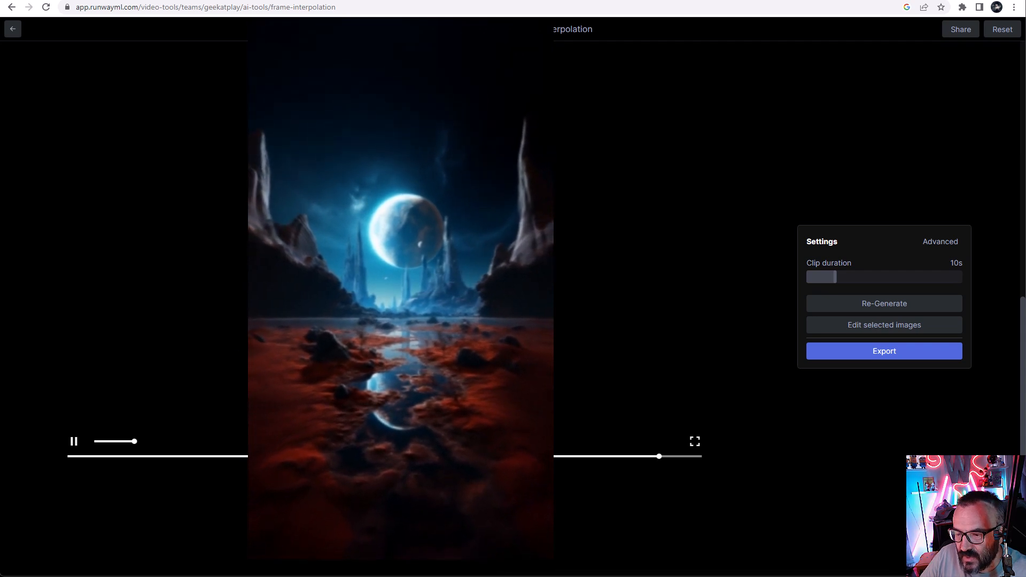
left_click(75, 442)
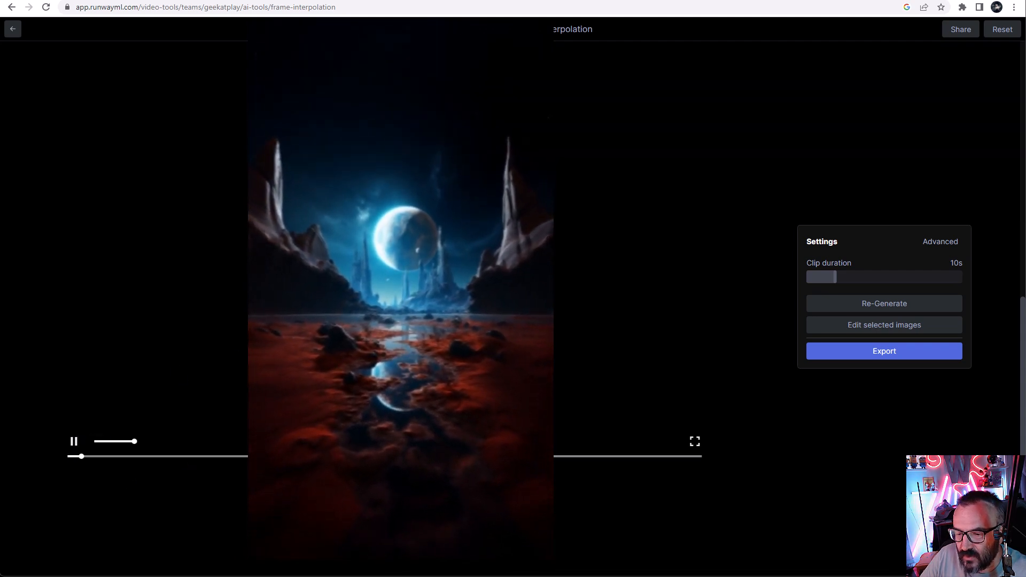
left_click(75, 442)
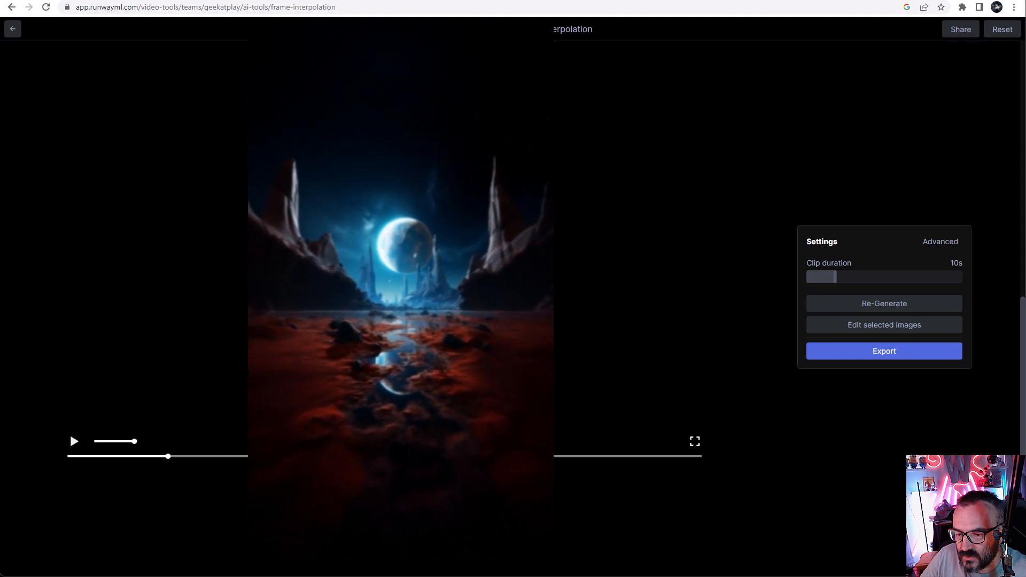
left_click(74, 442)
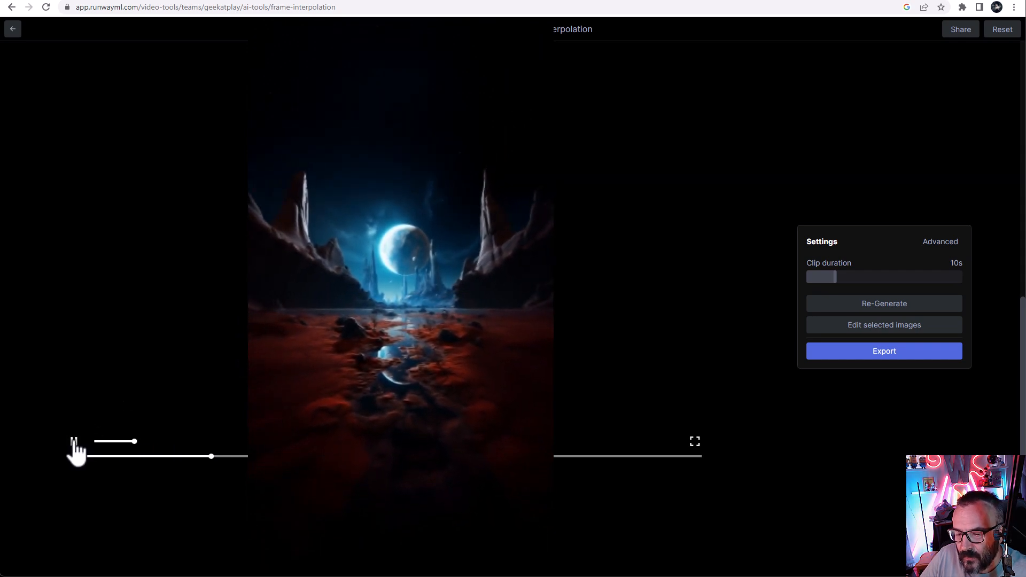
left_click(74, 442)
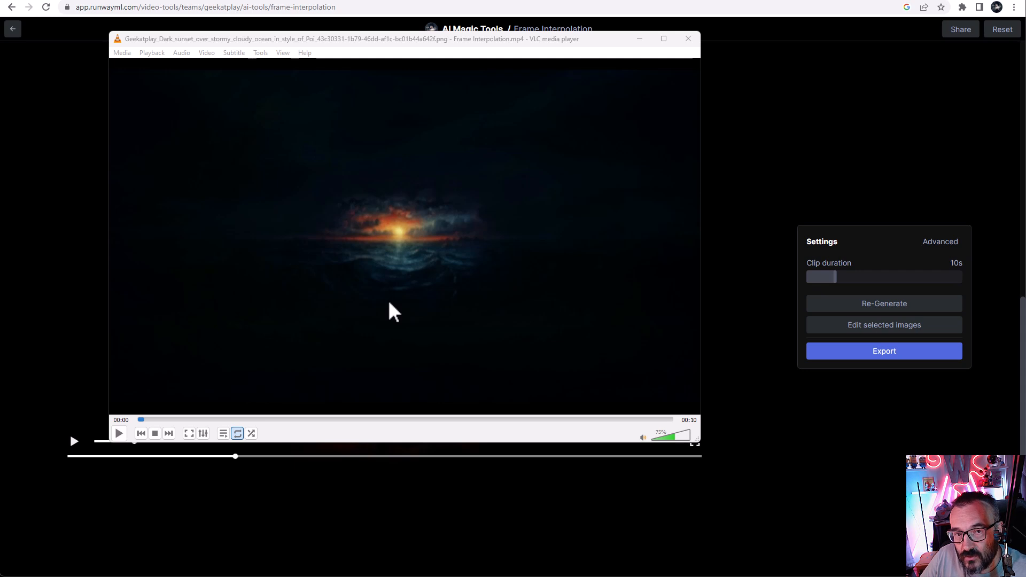
left_click(118, 434)
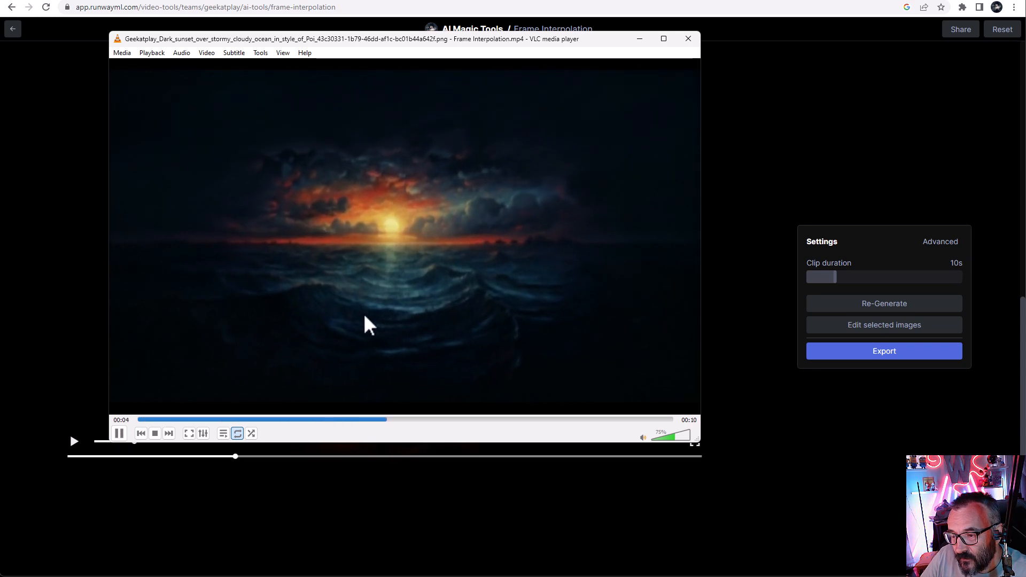
left_click(119, 434)
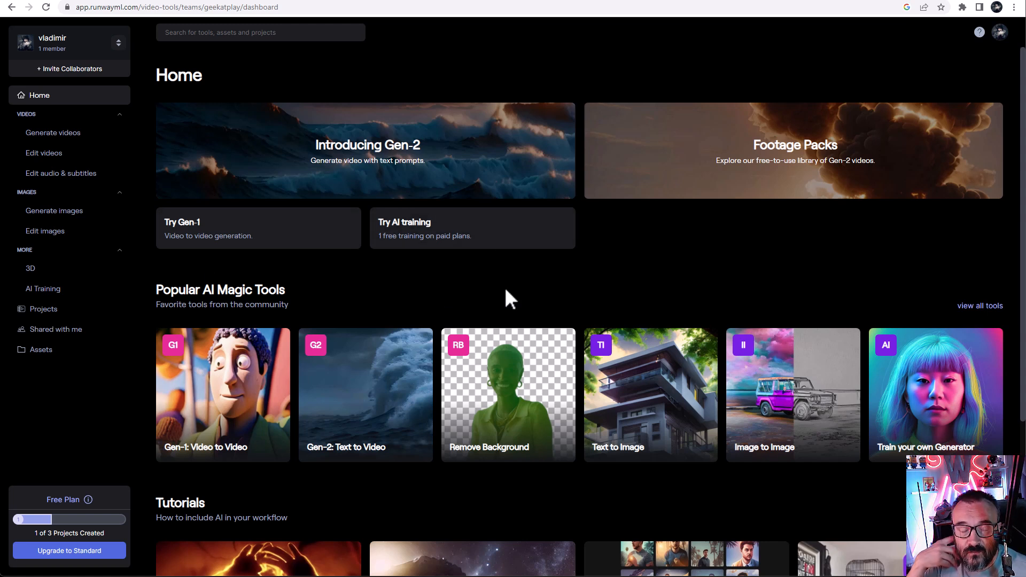
Step: Switch to Discord and upload the portrait photo H1A7595.jpg to the Midjourney Bot conversation
key("alt+Tab")
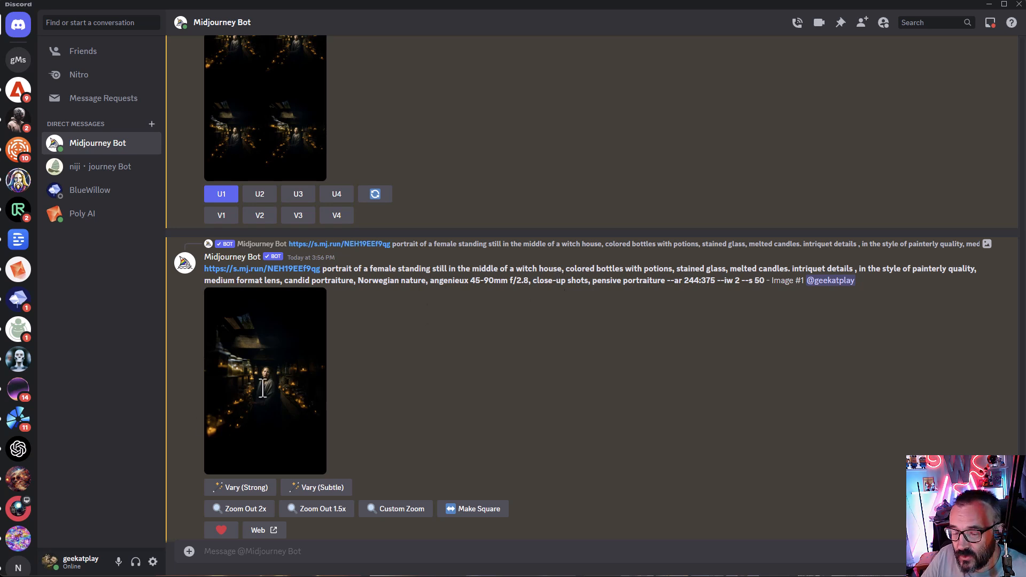
left_click(189, 553)
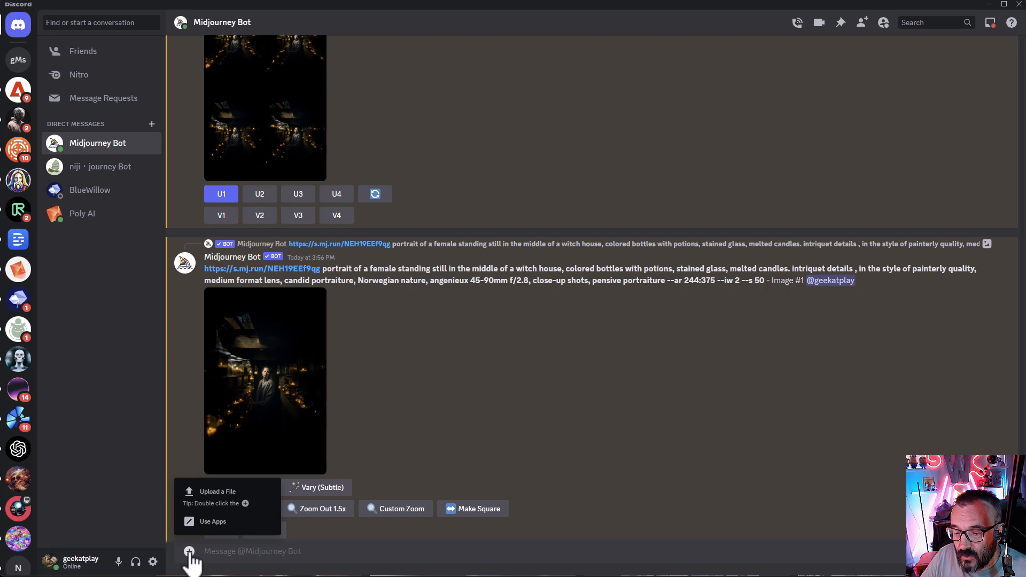
left_click(216, 491)
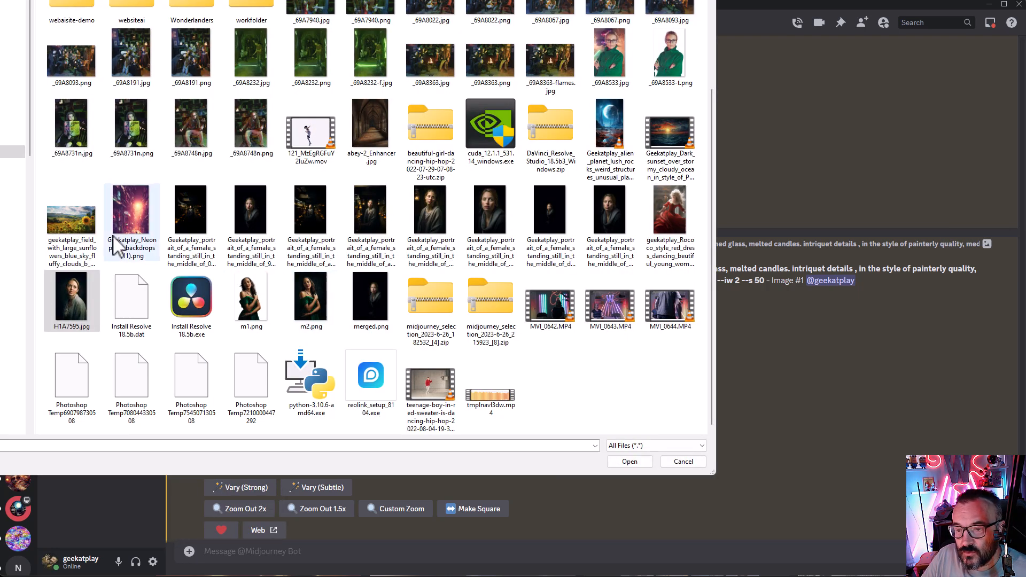
left_click(634, 460)
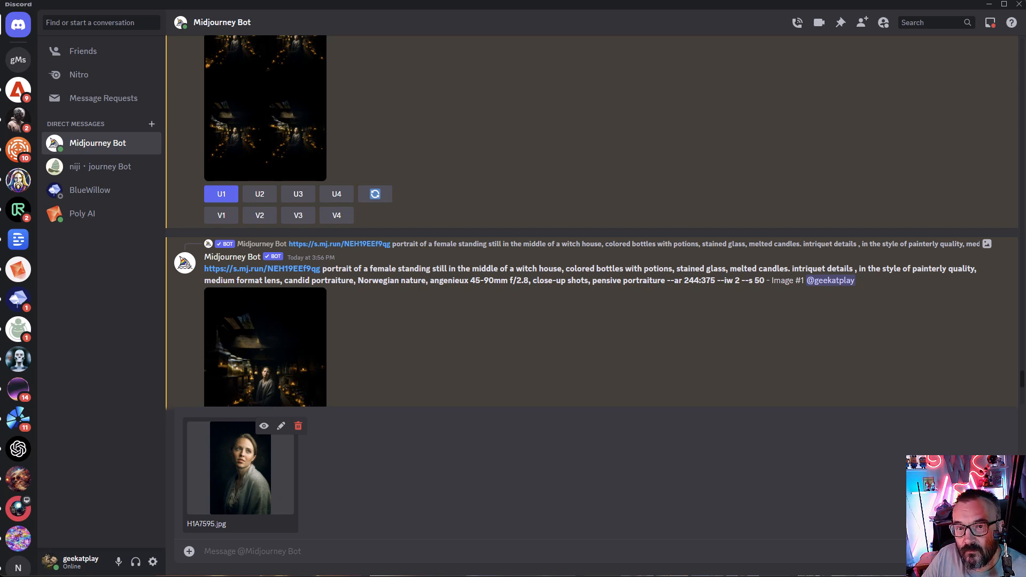
key("Return")
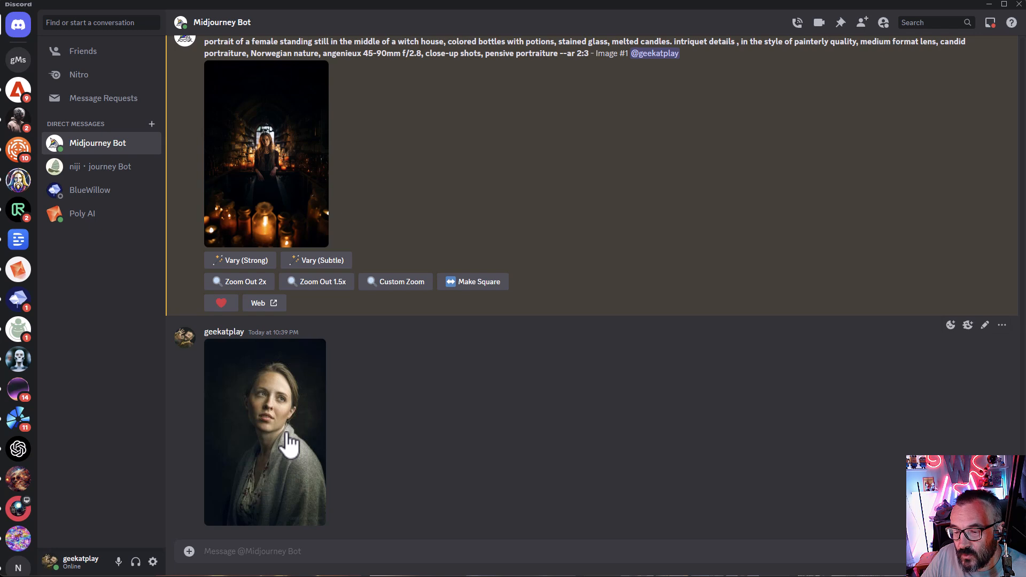
Step: Copy the uploaded portrait's image link and begin an /imagine prompt with it
left_click(305, 420)
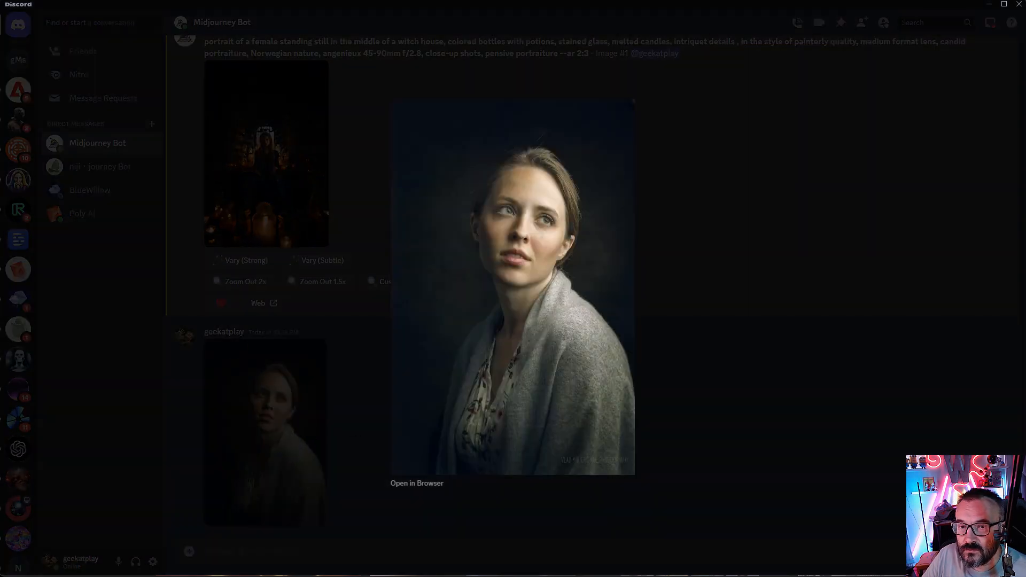
right_click(555, 282)
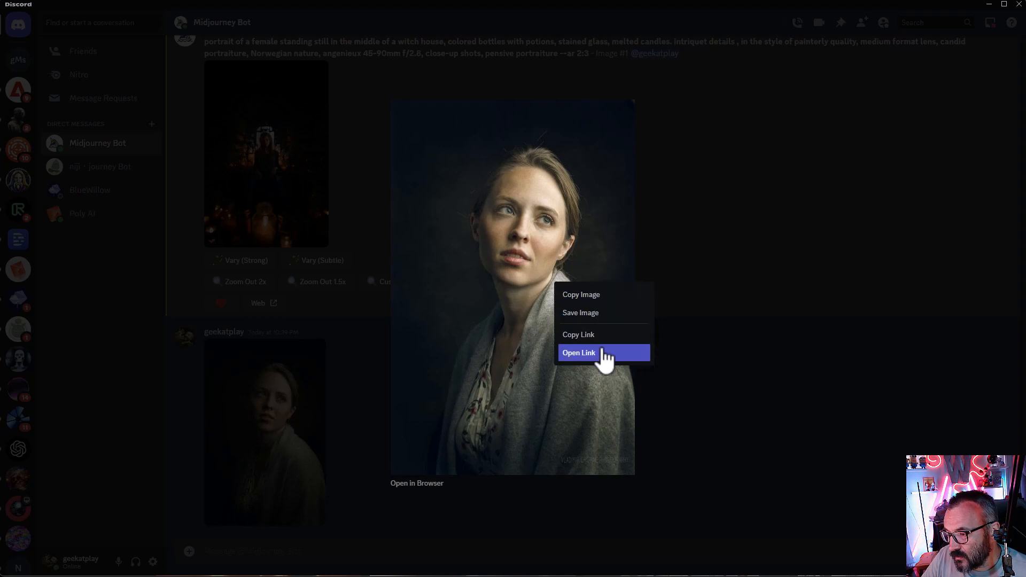
left_click(590, 335)
left_click(252, 552)
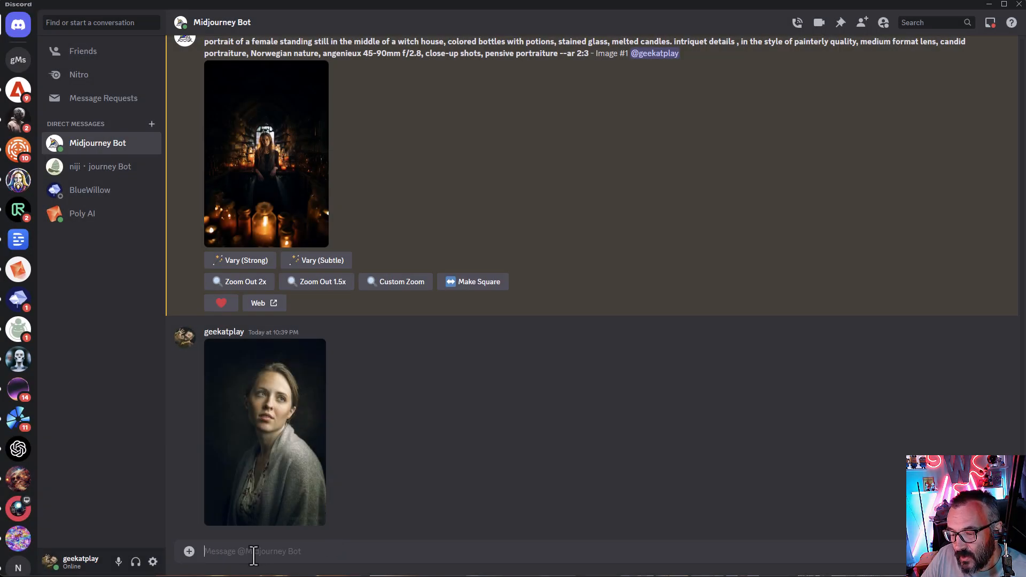
type("/im")
key("Return")
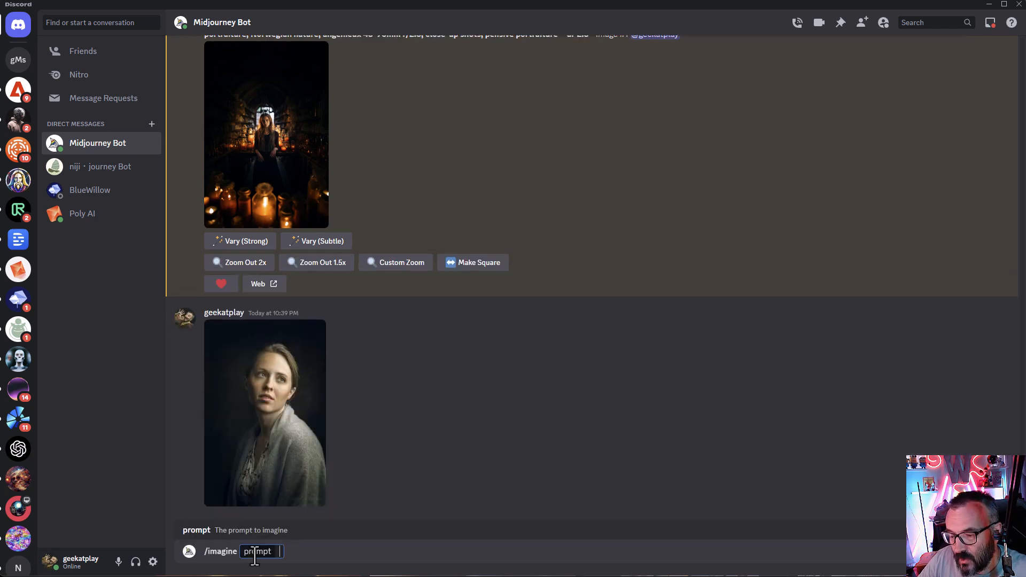
key("ctrl+v")
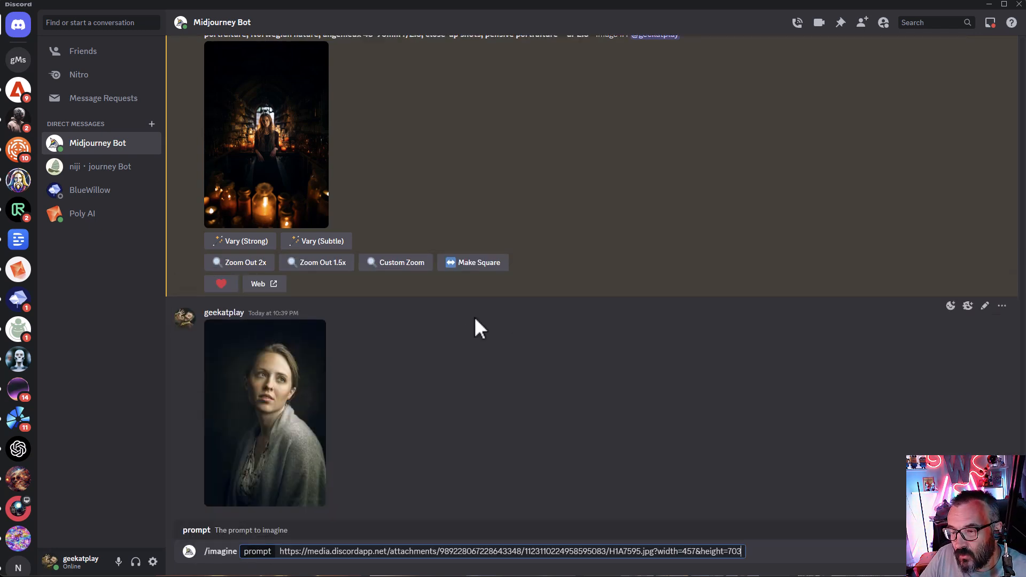
Step: Append the earlier witch house portrait prompt ending in --ar 2:3 after the image link and submit it
scroll(467, 325, "up", 5)
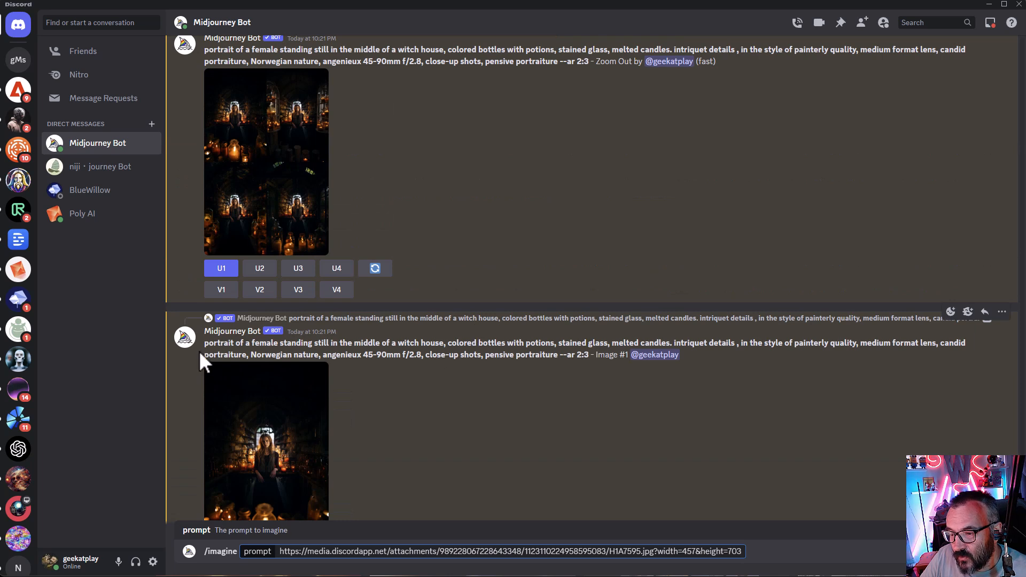
left_click_drag(203, 344, 589, 359)
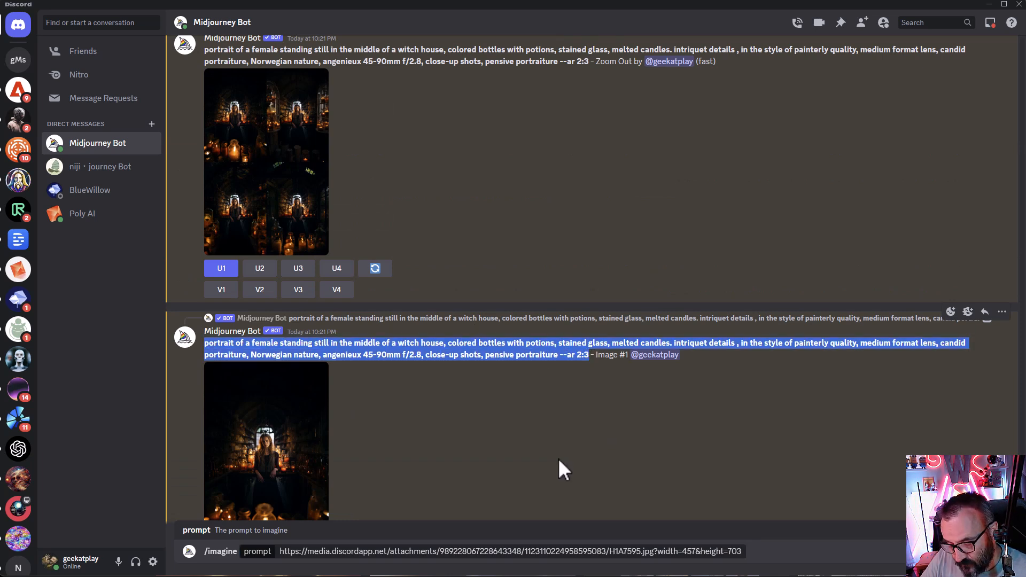
scroll(568, 458, "down", 4)
left_click(741, 552)
key("ctrl+v")
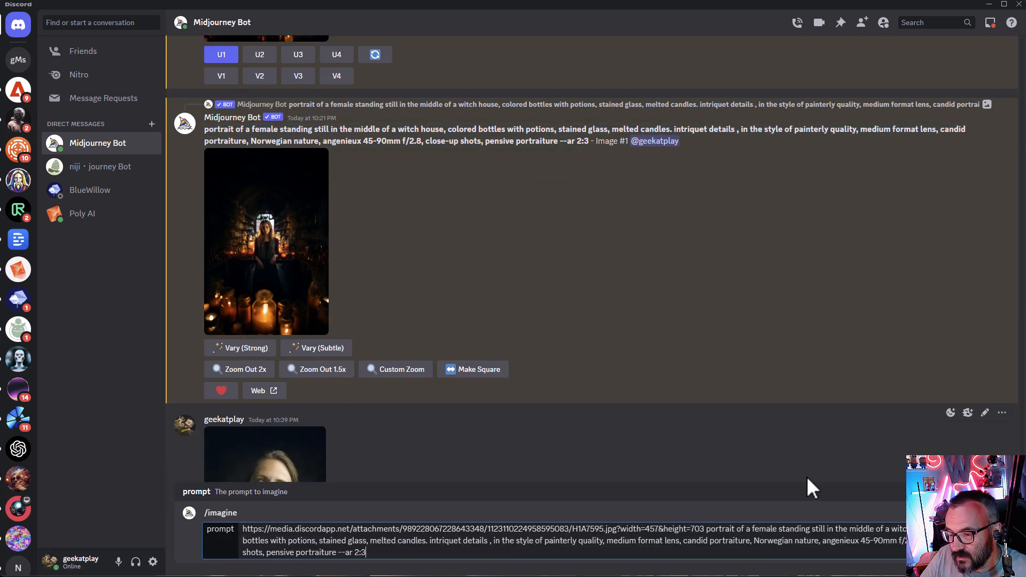
key("Return")
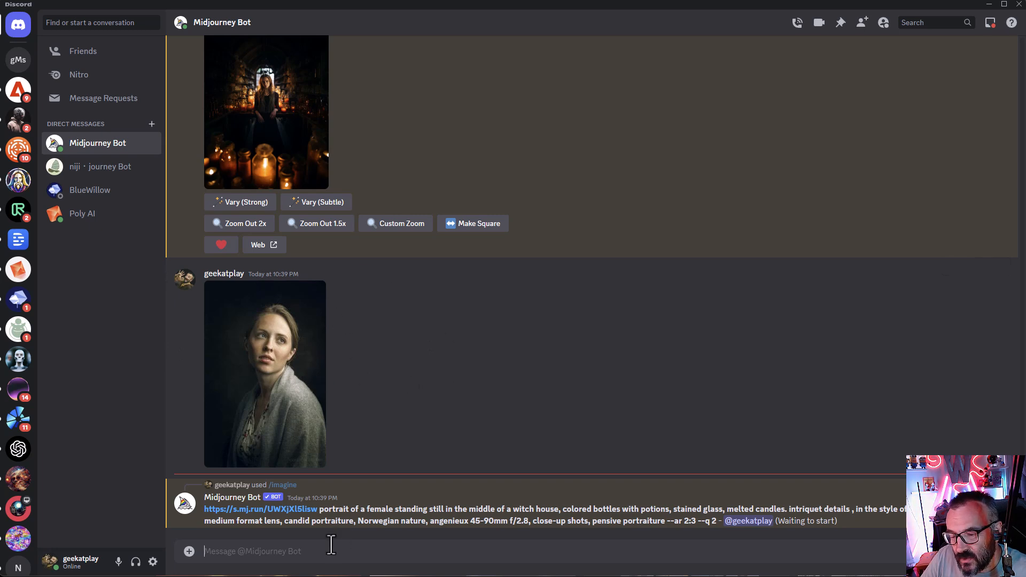
Step: Open the Midjourney bot's /settings and enable Low Variation Mode and Stylize low
type("/im")
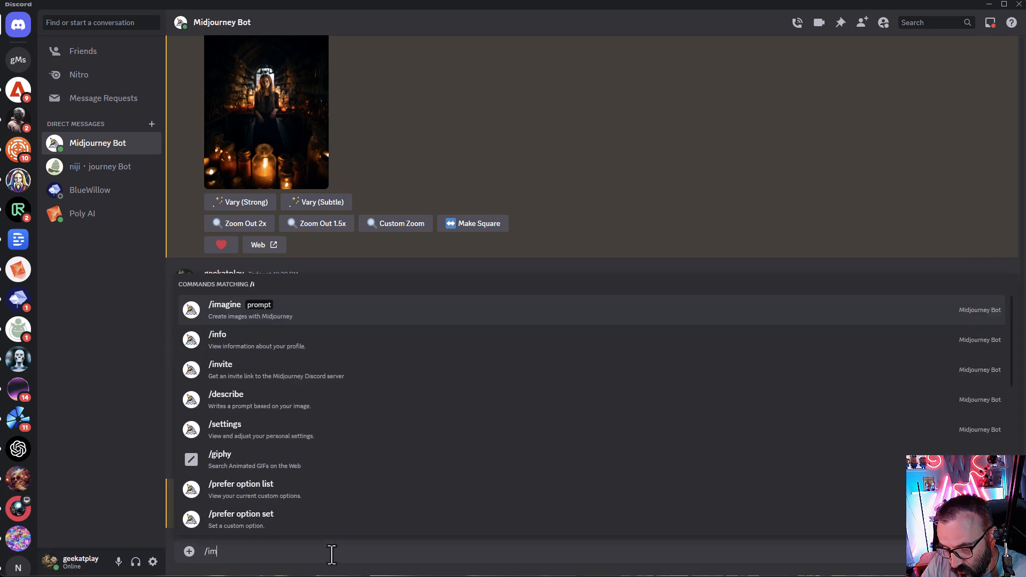
key("BackSpace")
key("BackSpace")
type("sett")
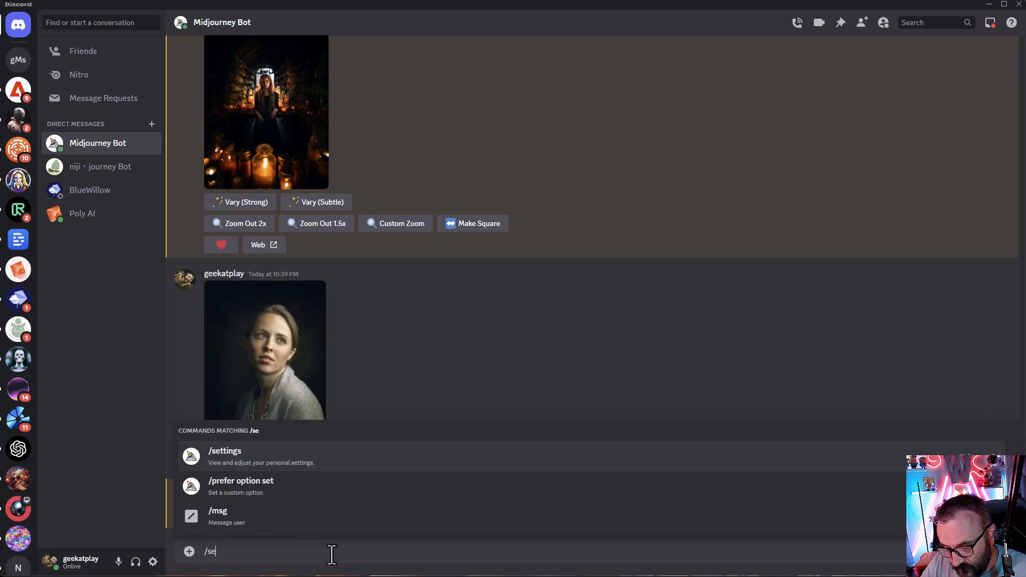
key("Tab")
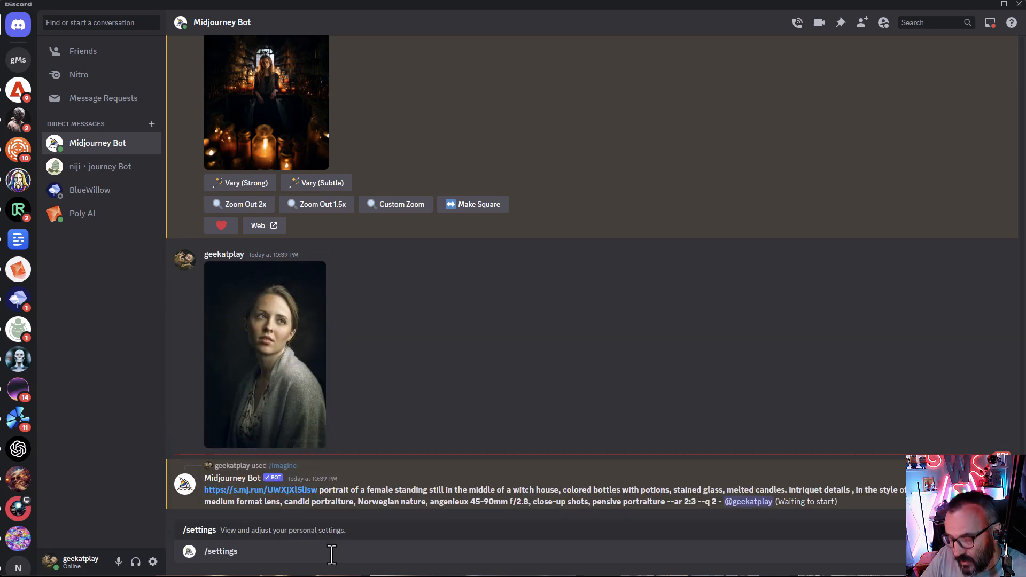
key("Return")
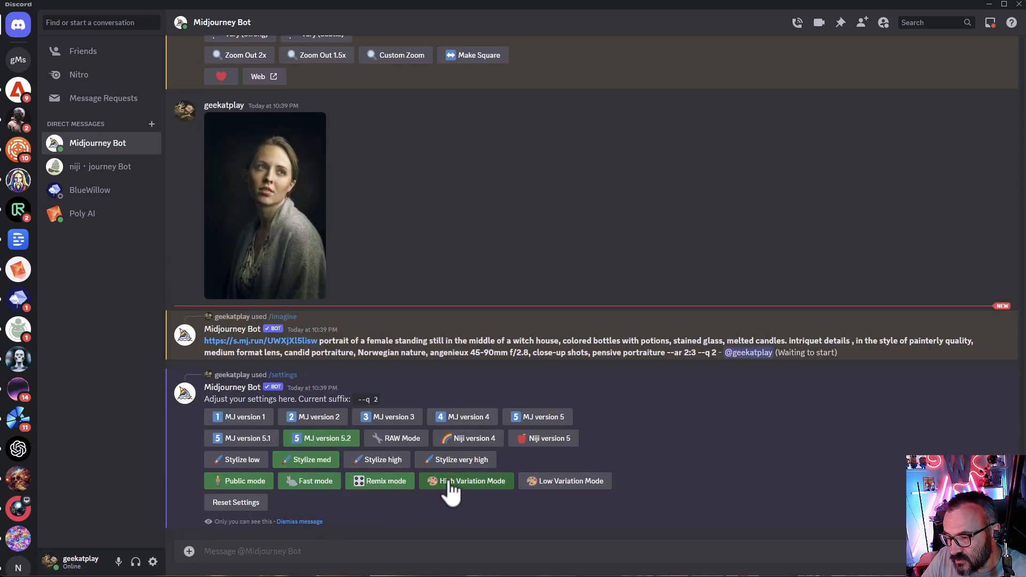
left_click(571, 487)
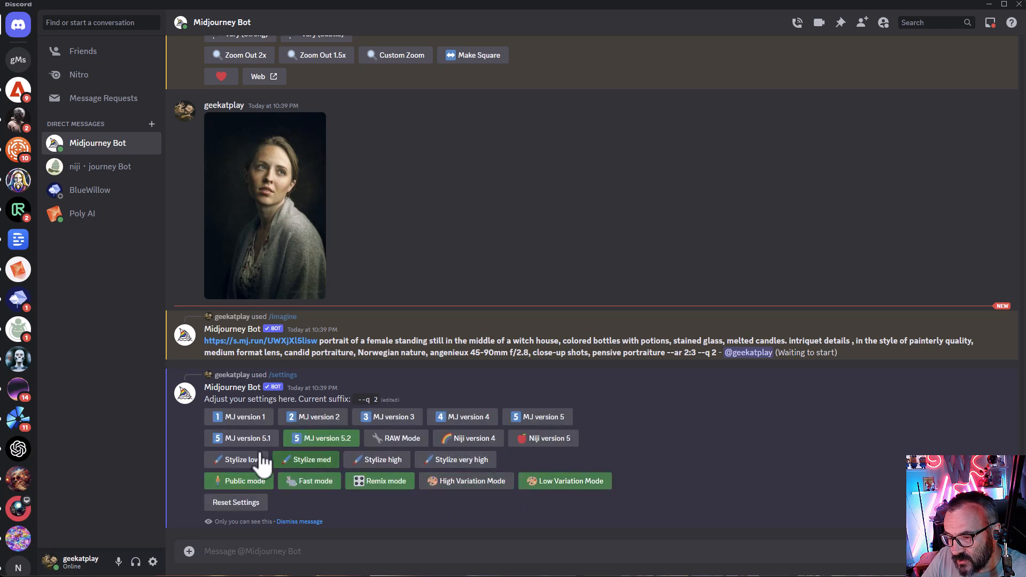
left_click(245, 463)
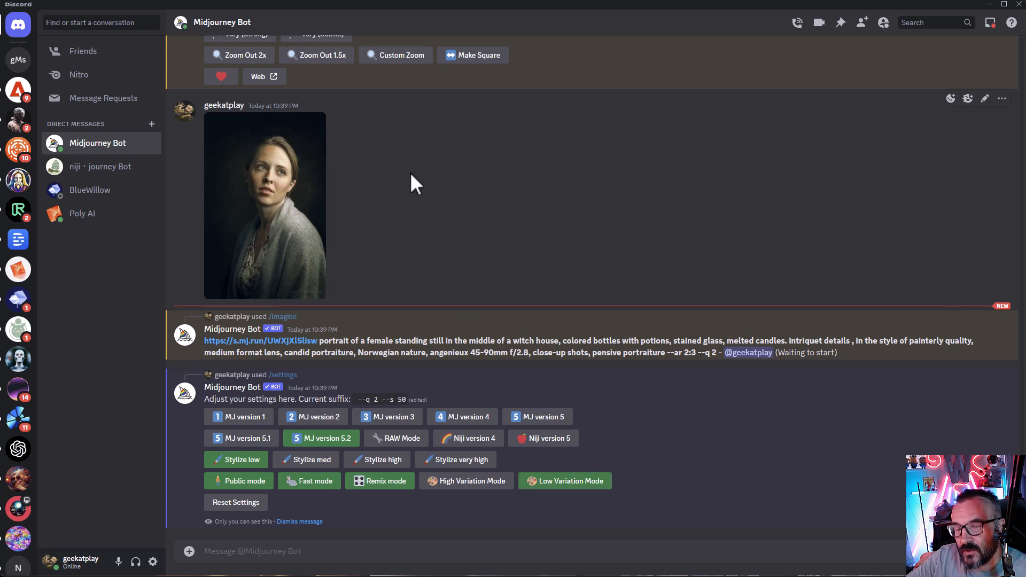
Step: Copy the submitted witch house prompt with its image link and submit it again through /imagine
scroll(335, 285, "up", 3)
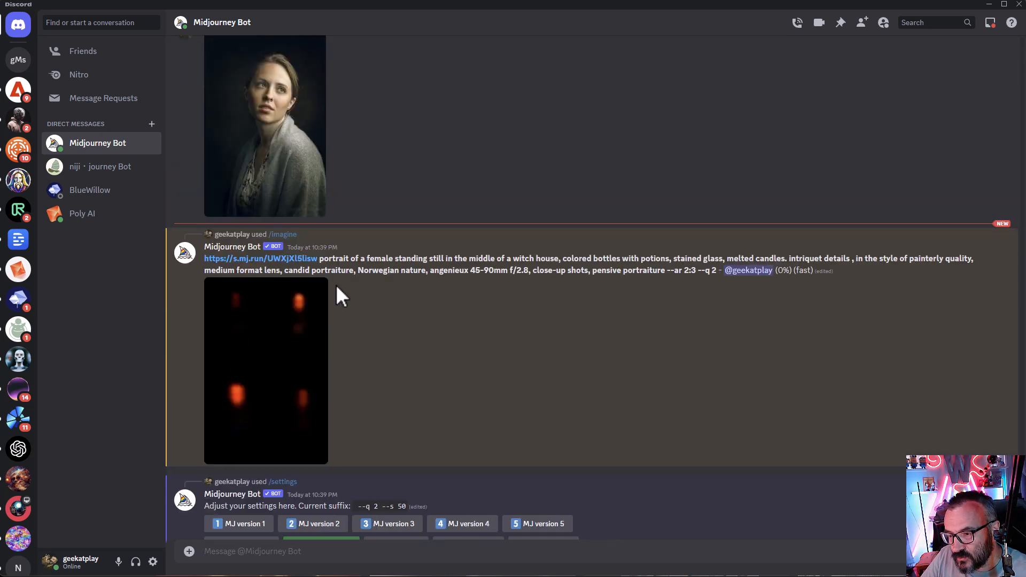
left_click_drag(201, 311, 696, 324)
scroll(566, 417, "down", 3)
left_click(378, 549)
type("/im")
key("Tab")
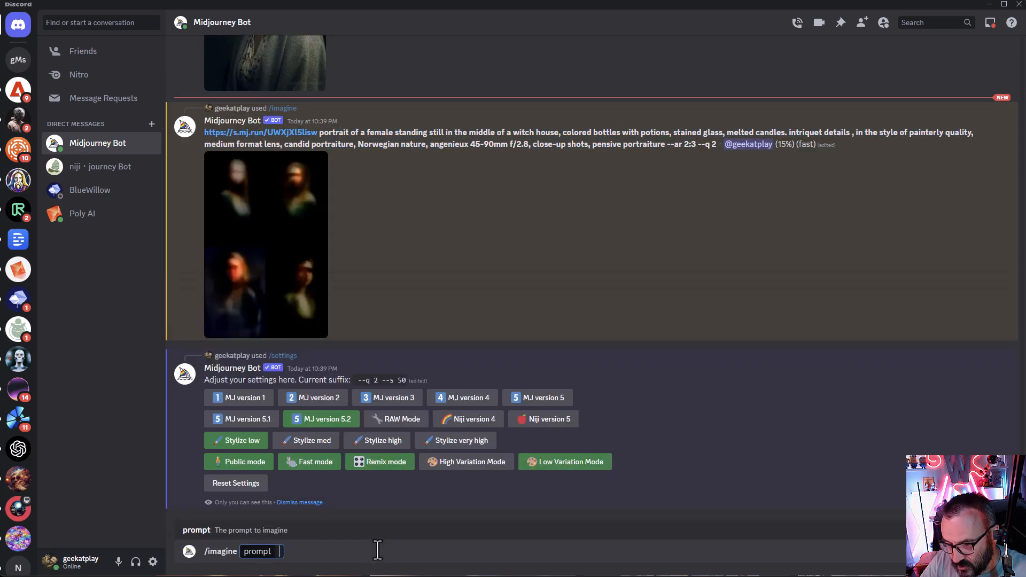
key("ctrl+v")
key("Return")
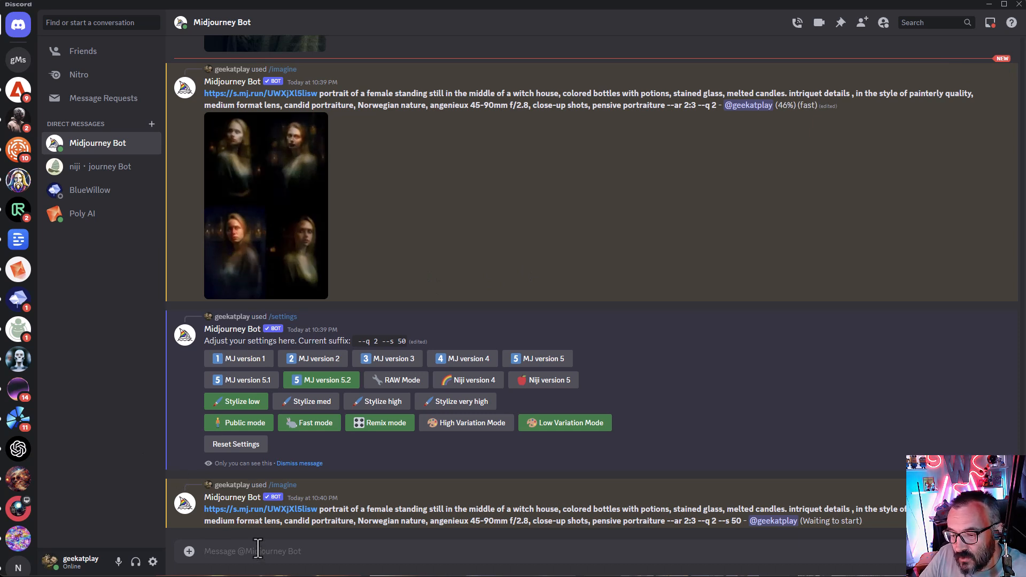
Step: Run the /describe command on the portrait photo H1A7595.jpg
type("/")
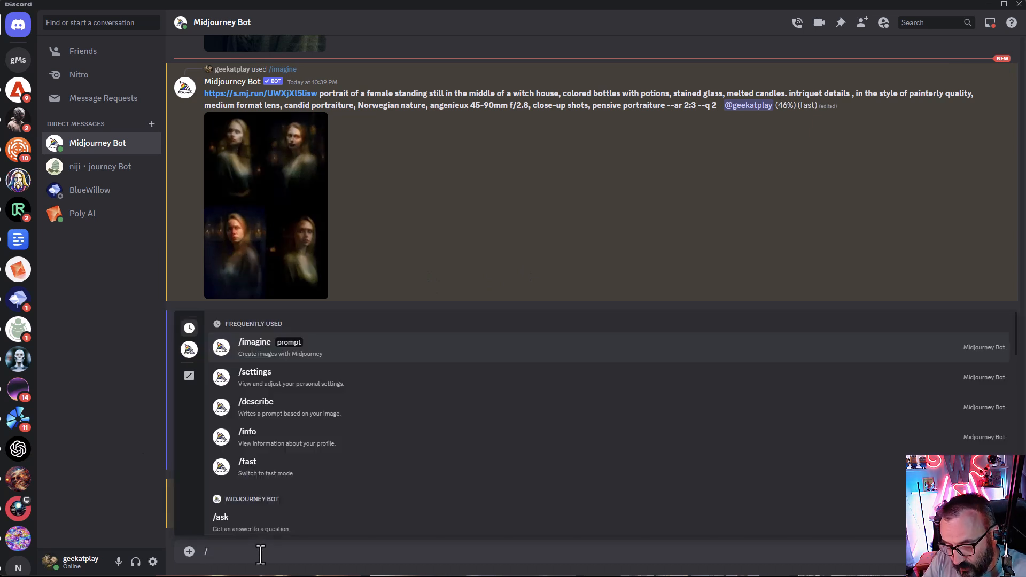
type("d")
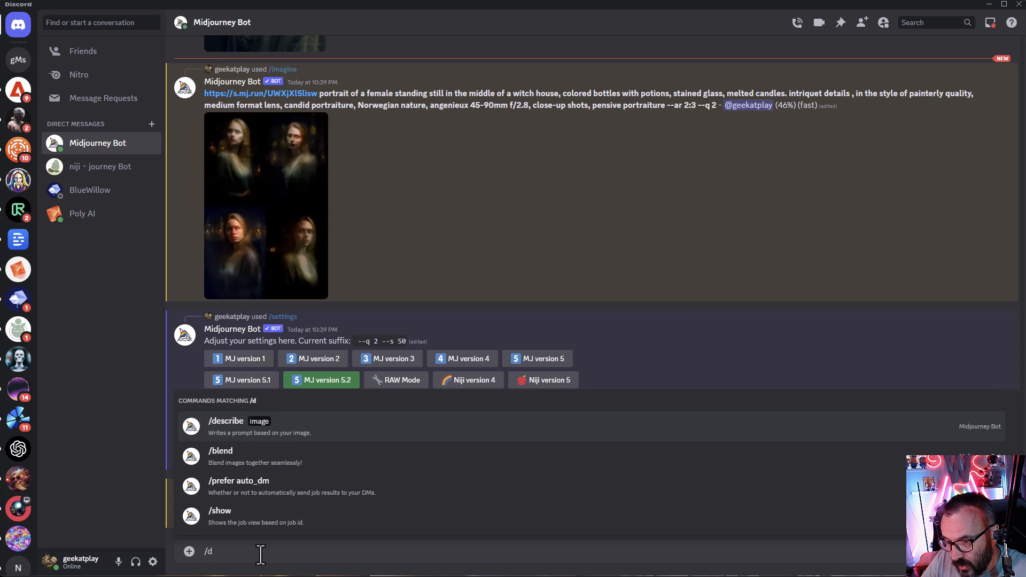
left_click(305, 438)
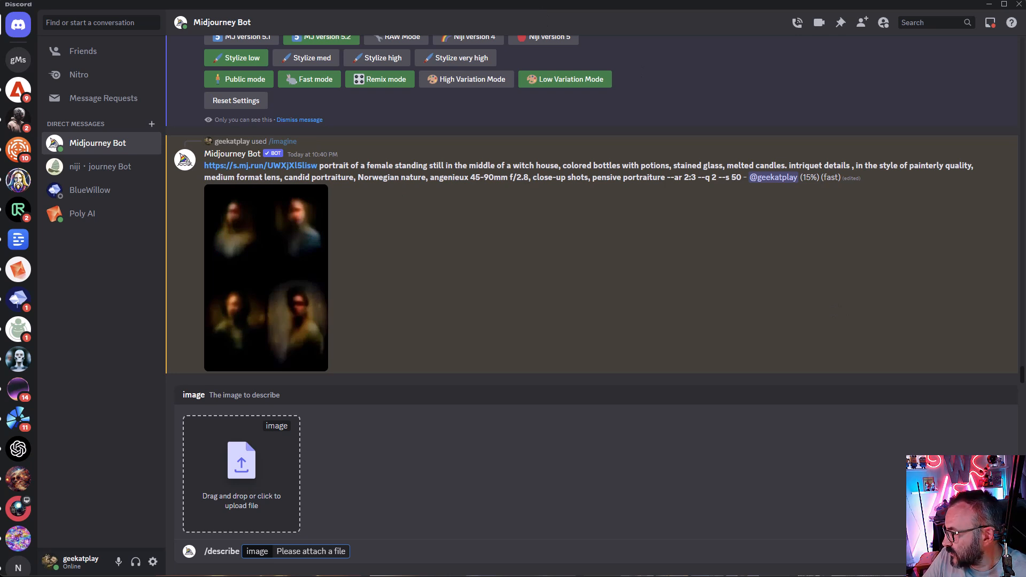
left_click_drag(1025, 502, 238, 483)
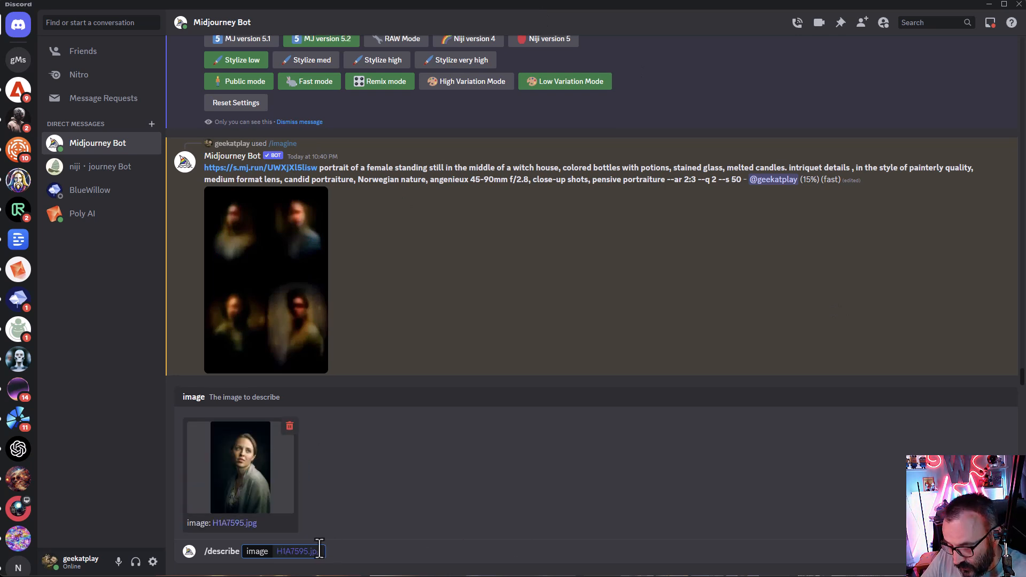
key("Return")
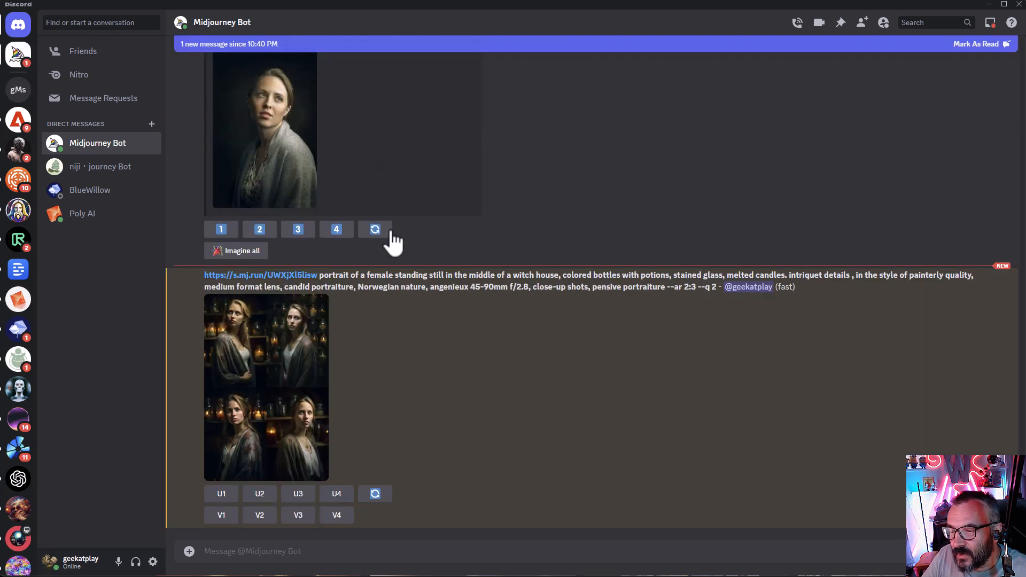
Step: Copy the image link from the latest witch house prompt and begin an /imagine prompt with it
scroll(390, 265, "up", 4)
scroll(299, 193, "up", 2)
left_click_drag(248, 238, 229, 192)
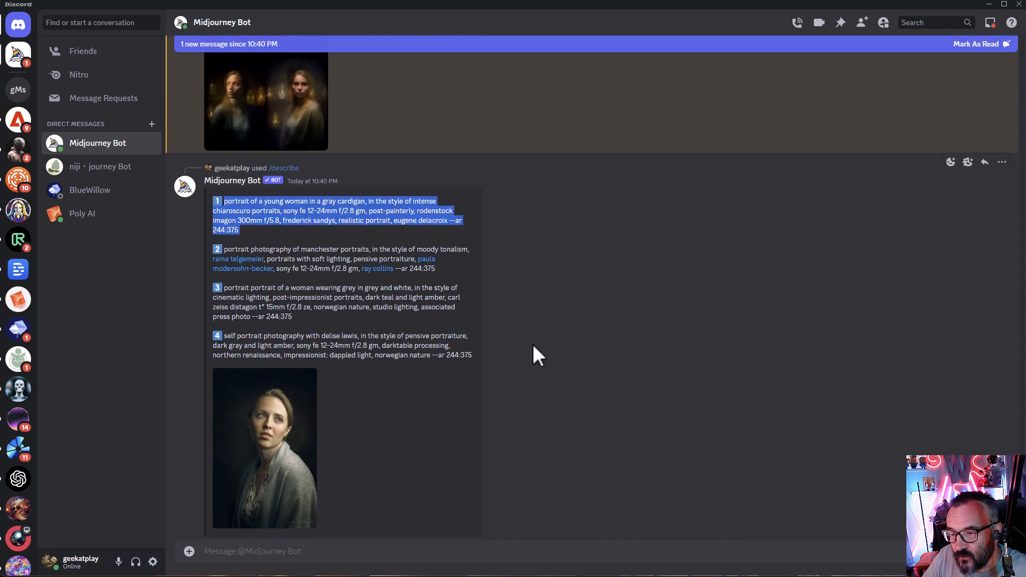
scroll(532, 344, "up", 6)
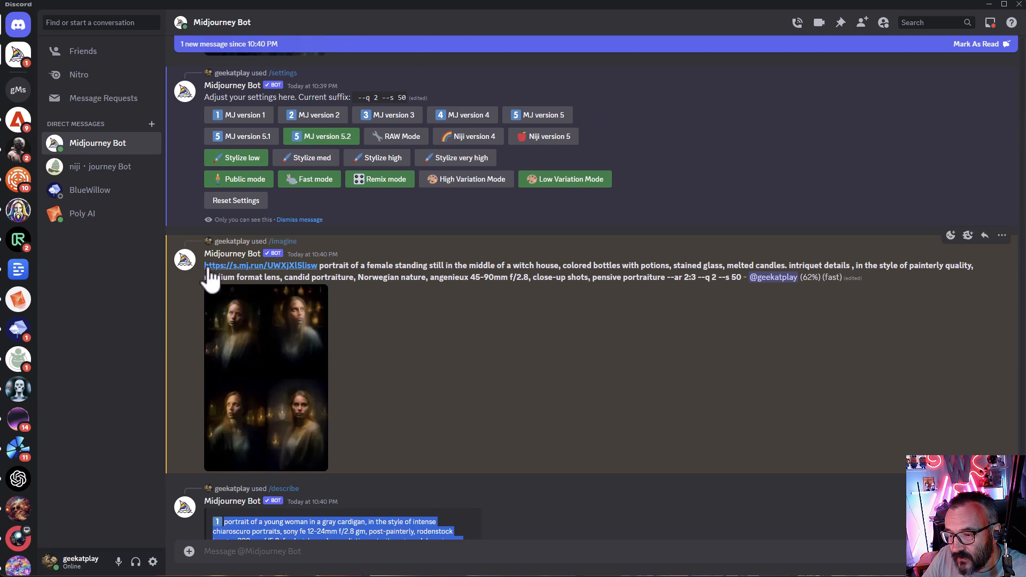
left_click_drag(204, 265, 319, 266)
key("ctrl+c")
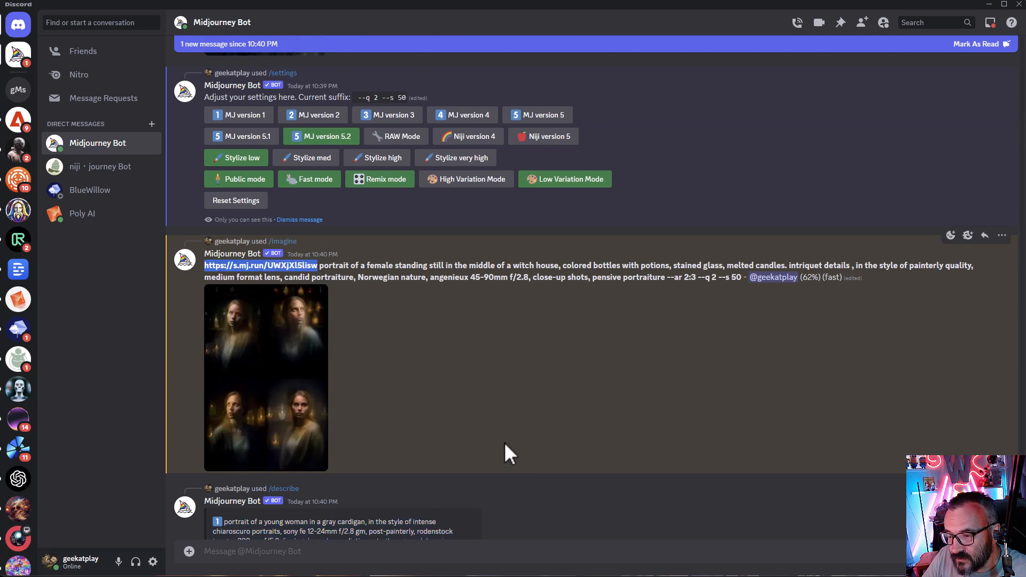
left_click(350, 555)
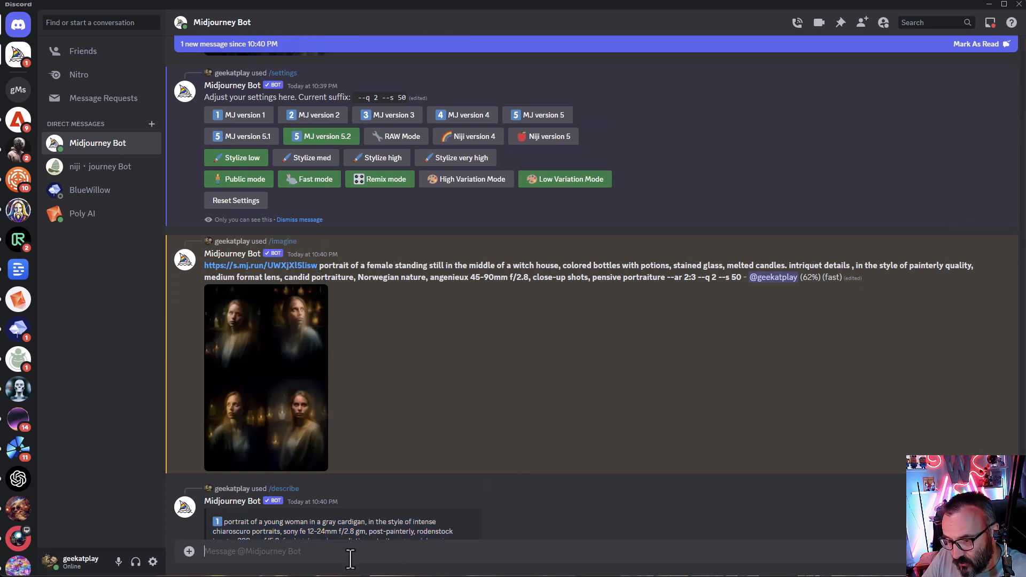
type("/im")
key("Tab")
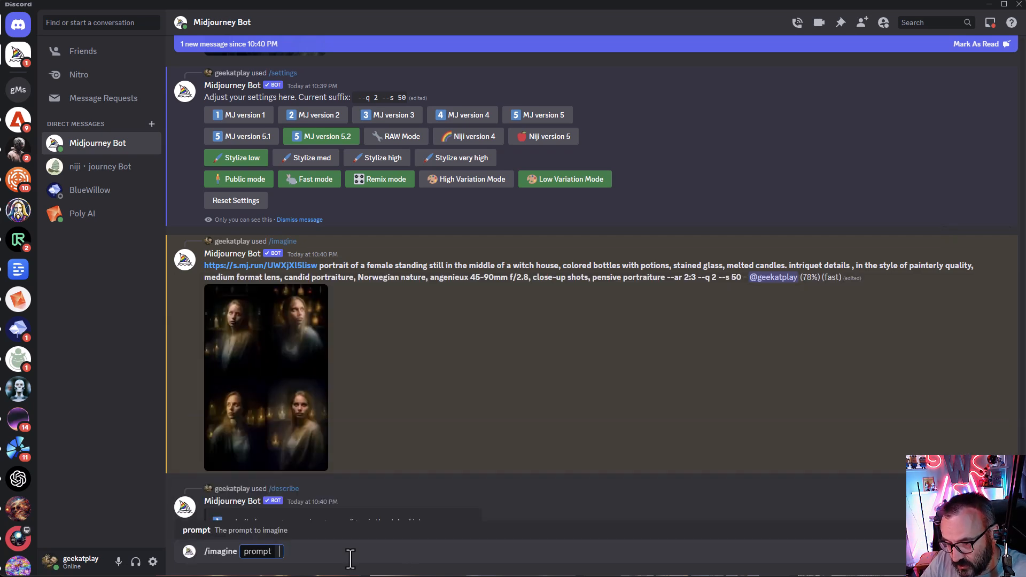
key("ctrl+v")
Step: Append the first /describe suggestion, the young woman in a gray cardigan, after the image link, add --iw 2 and submit
scroll(381, 460, "down", 5)
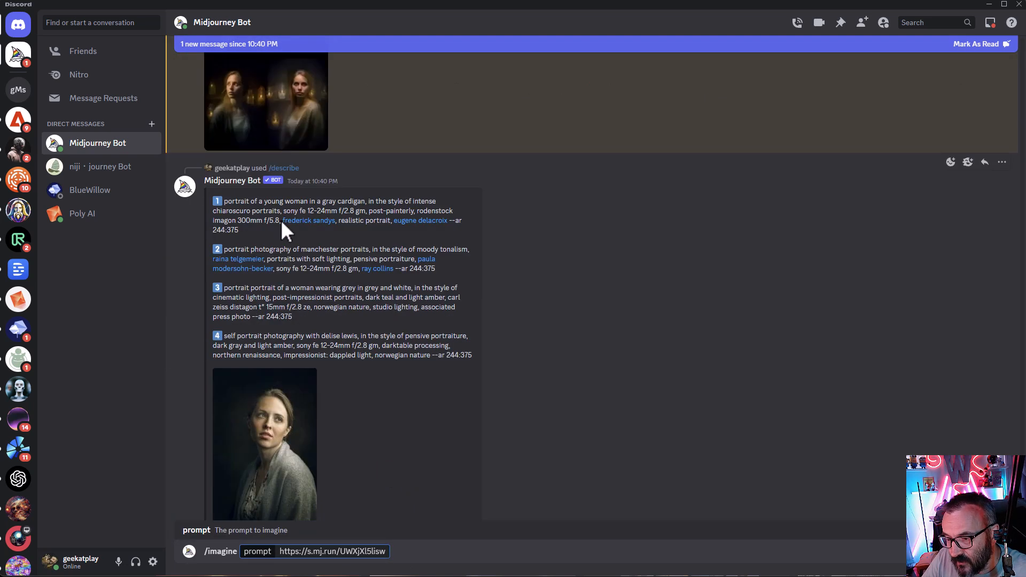
left_click_drag(238, 230, 212, 199)
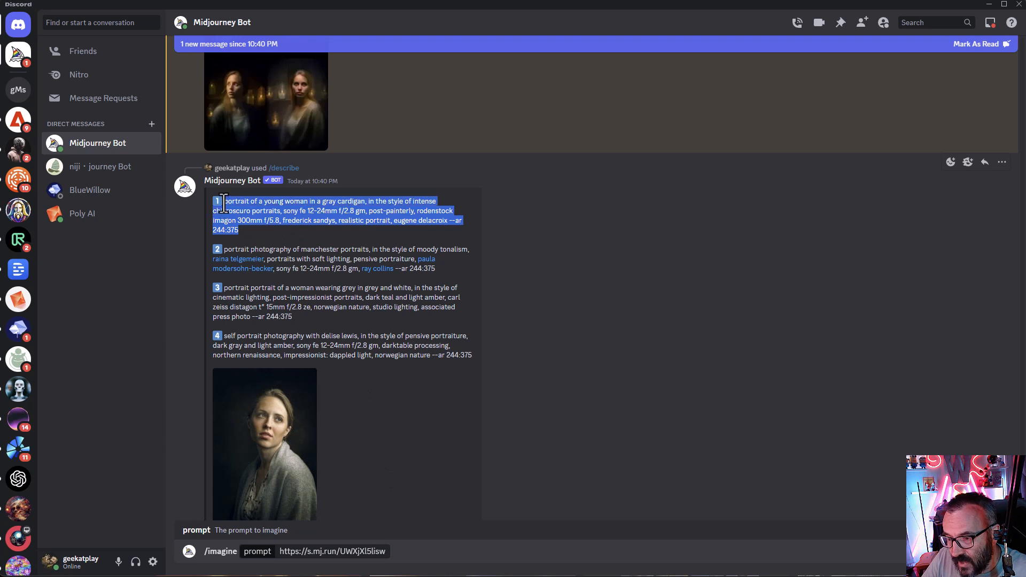
key("ctrl+c")
left_click(441, 537)
key("ctrl+v")
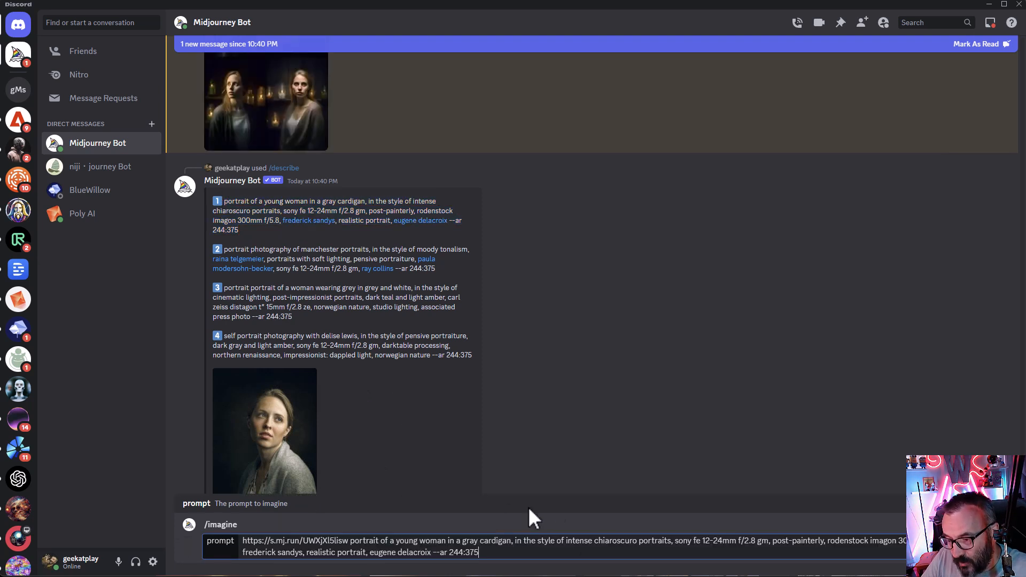
type("--iw 2")
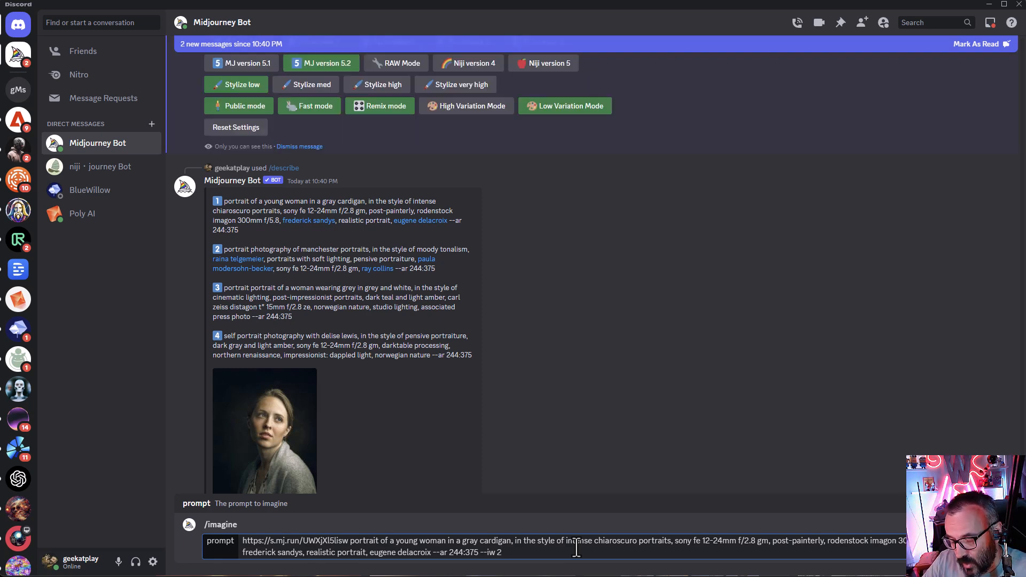
key("Return")
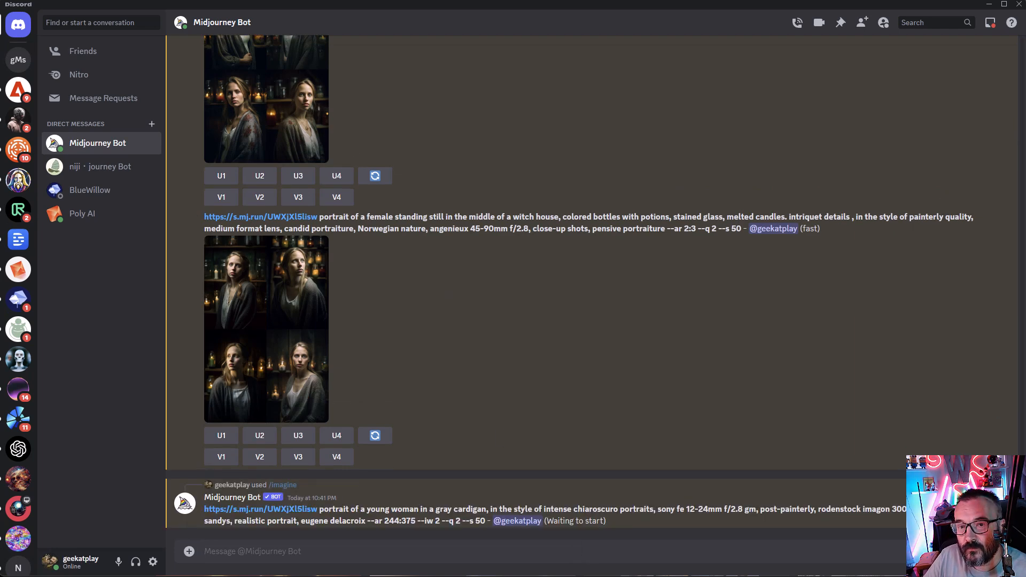
Step: Enlarge the witch house and gray cardigan result grids to compare the faces with the reference photo
scroll(563, 290, "up", 3)
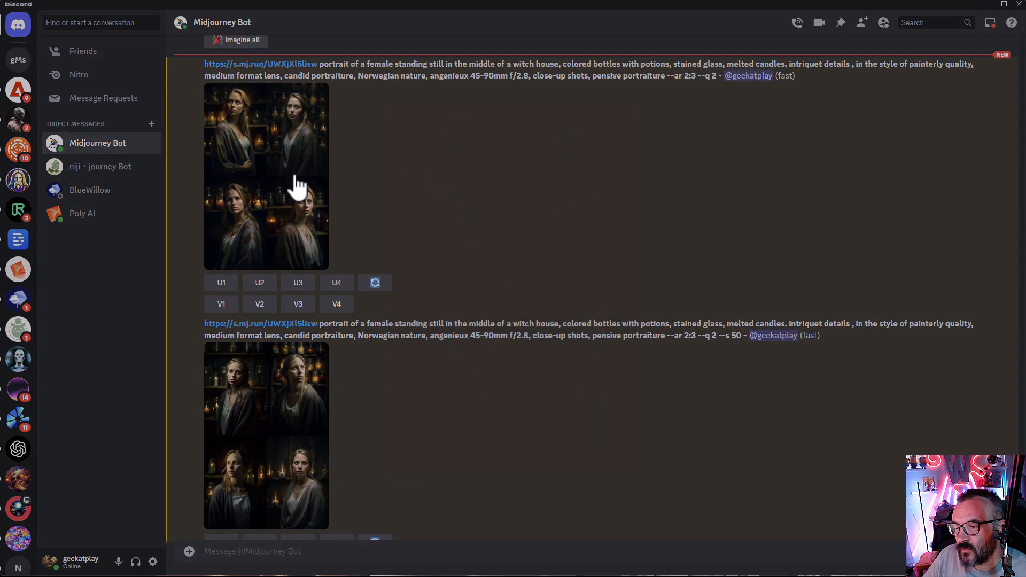
left_click(297, 179)
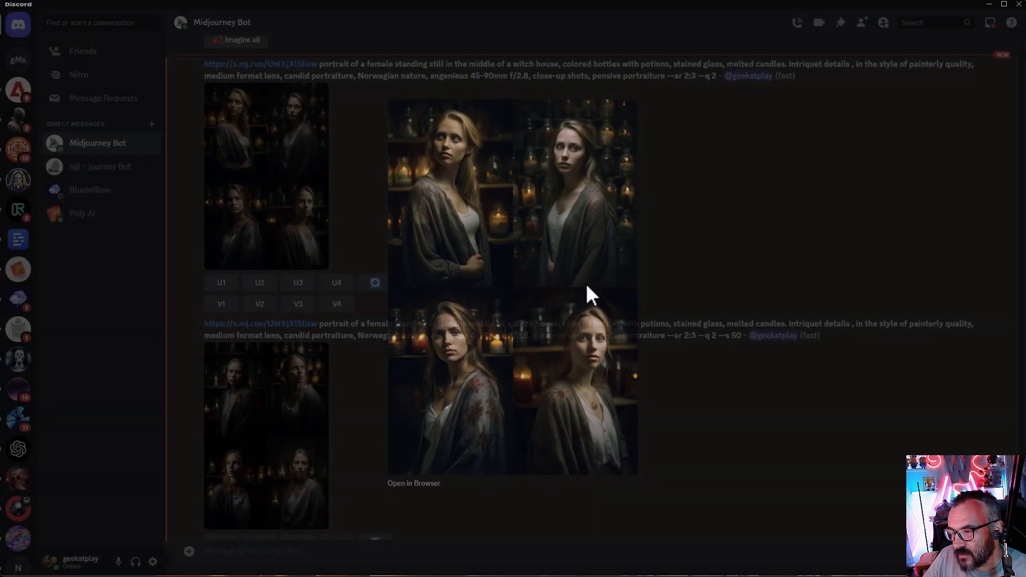
left_click(236, 470)
left_click(235, 470)
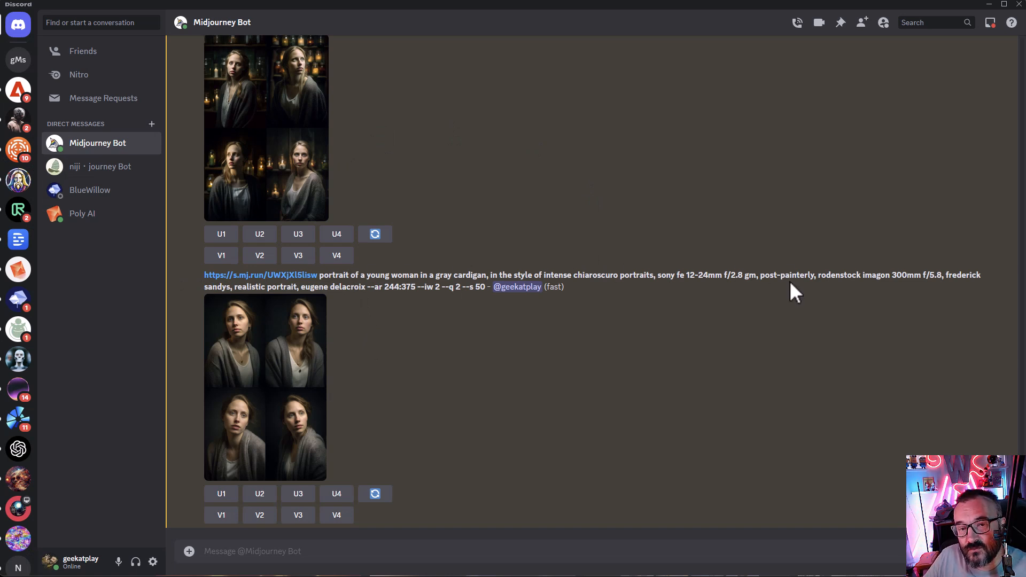
left_click(251, 359)
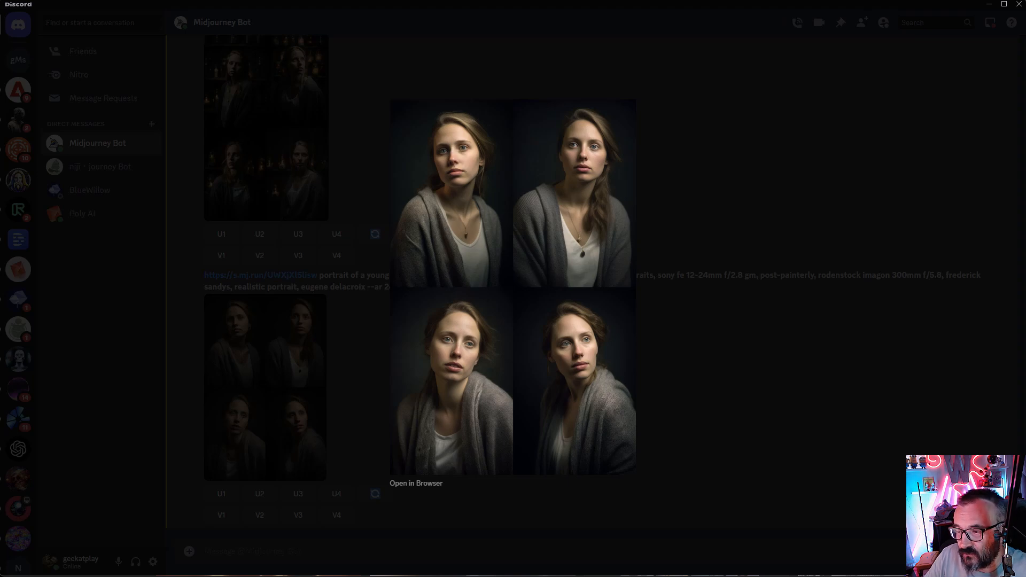
left_click(729, 392)
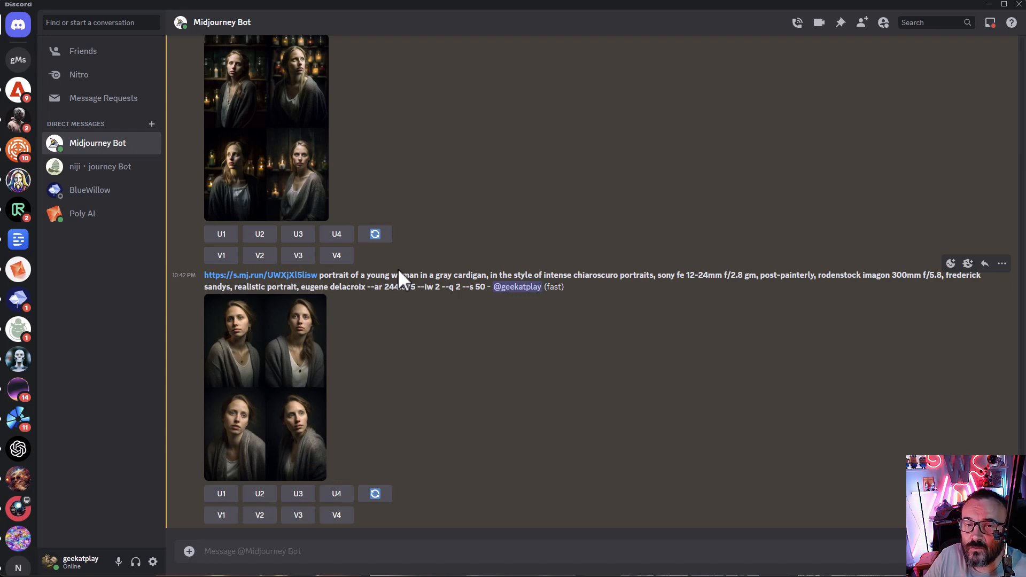
Step: Highlight the descriptive text between the image link and the parameters in the submitted gray cardigan prompt
scroll(412, 245, "up", 3)
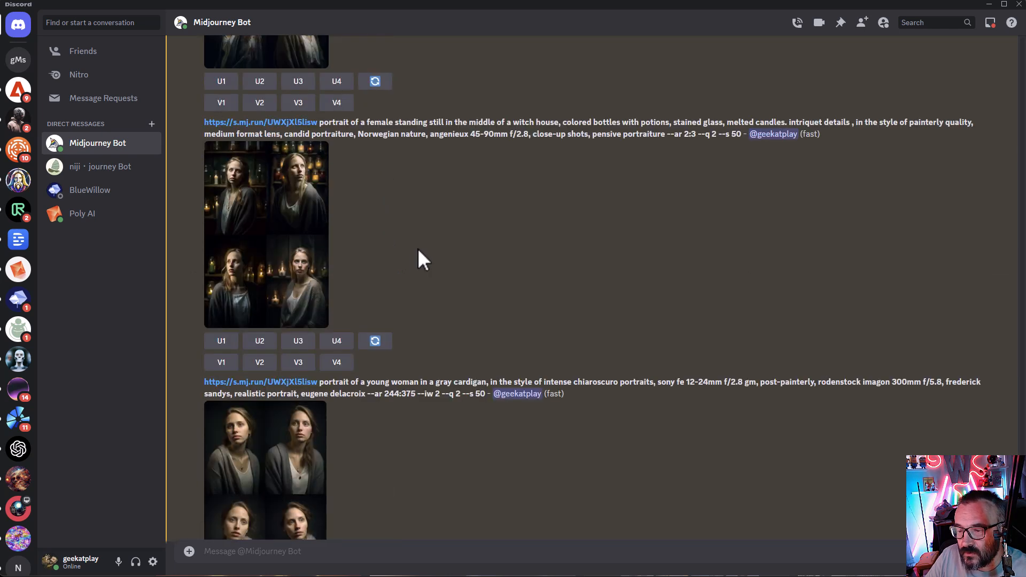
triple_click(557, 389)
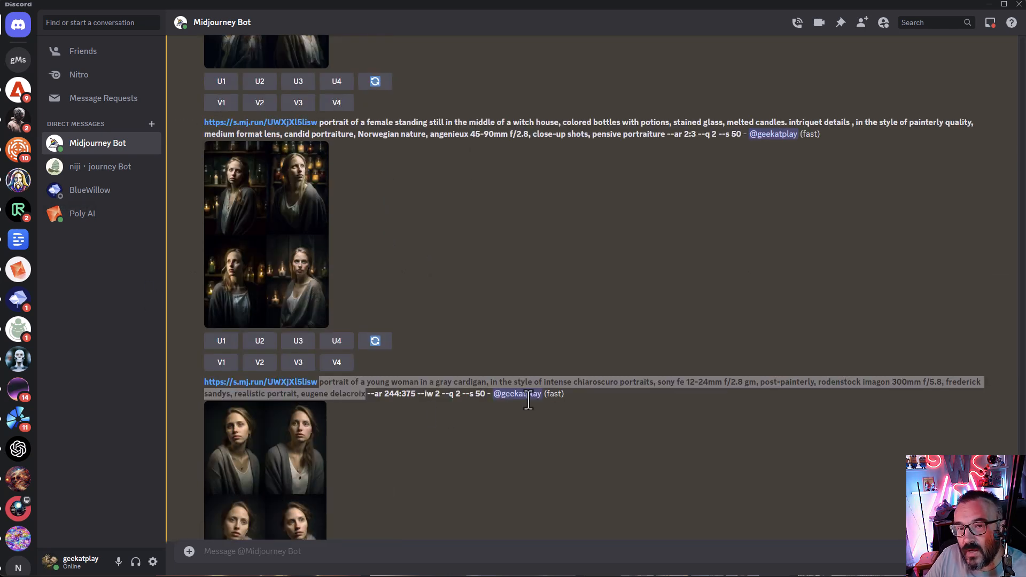
left_click(320, 386)
scroll(429, 426, "down", 2)
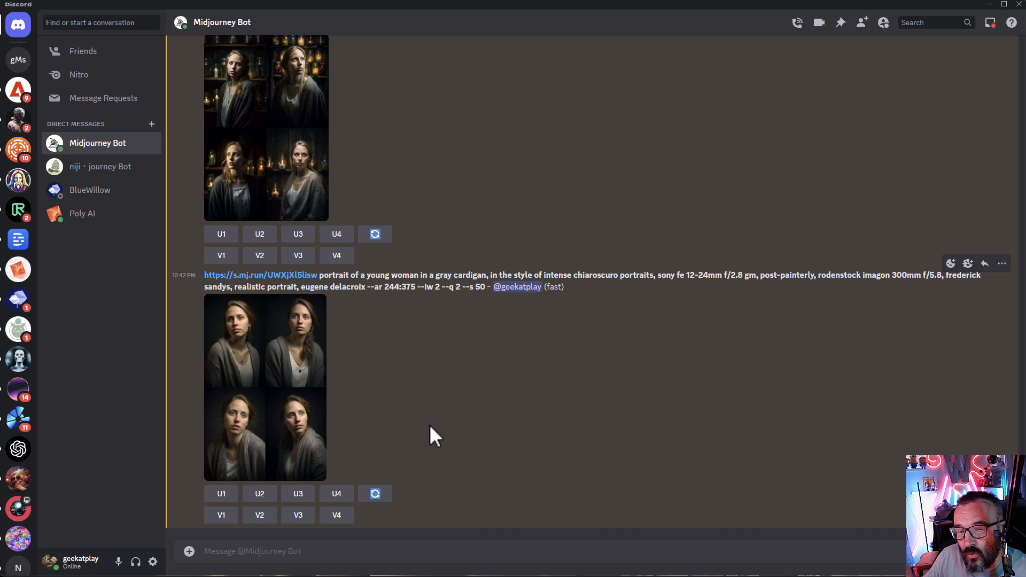
left_click(436, 551)
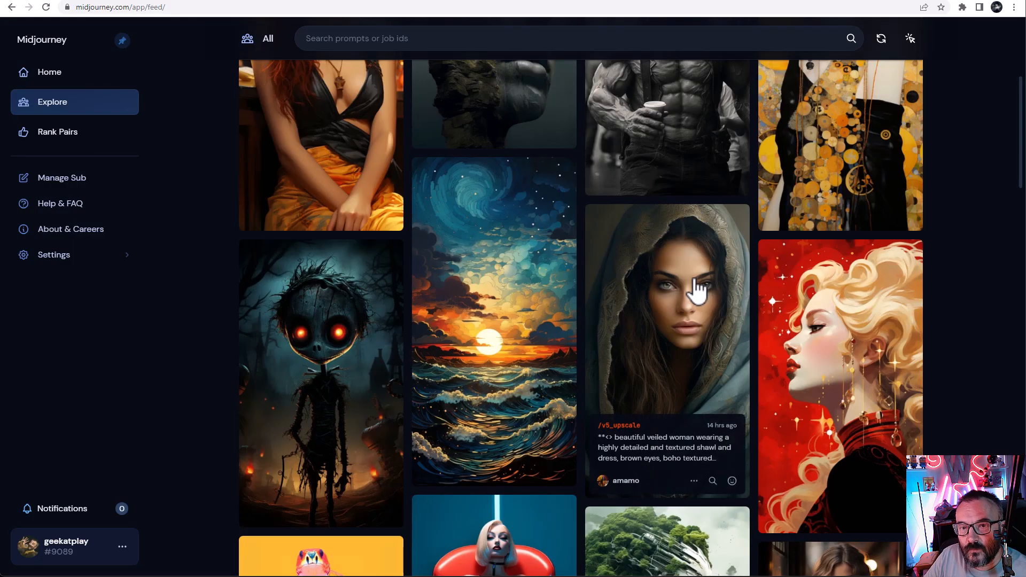
Step: Browse Midjourney's Explore feed and open the winter mountain gear character image to examine its prompt
scroll(743, 269, "down", 3)
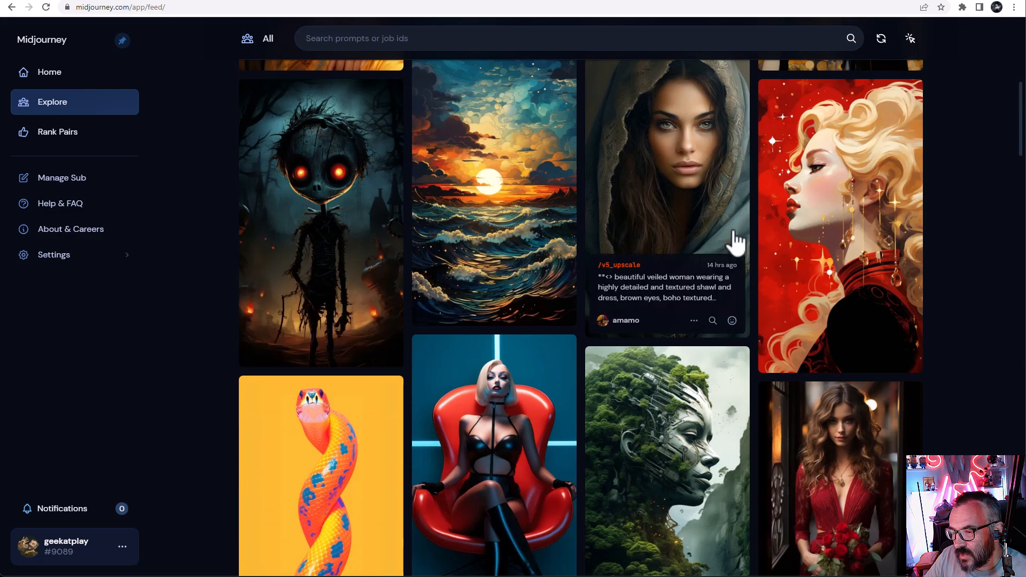
scroll(748, 243, "down", 10)
scroll(749, 239, "down", 6)
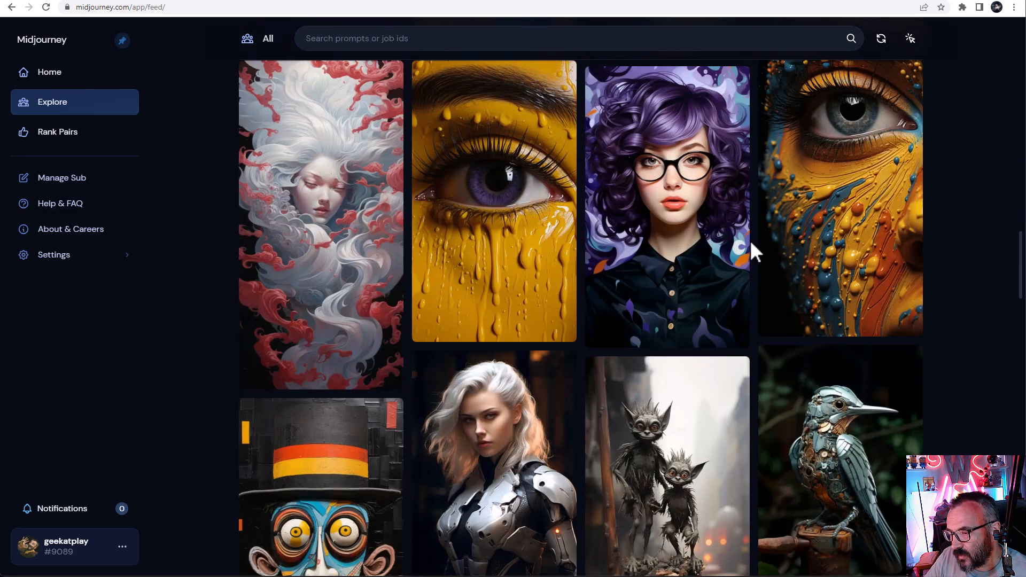
scroll(648, 252, "down", 3)
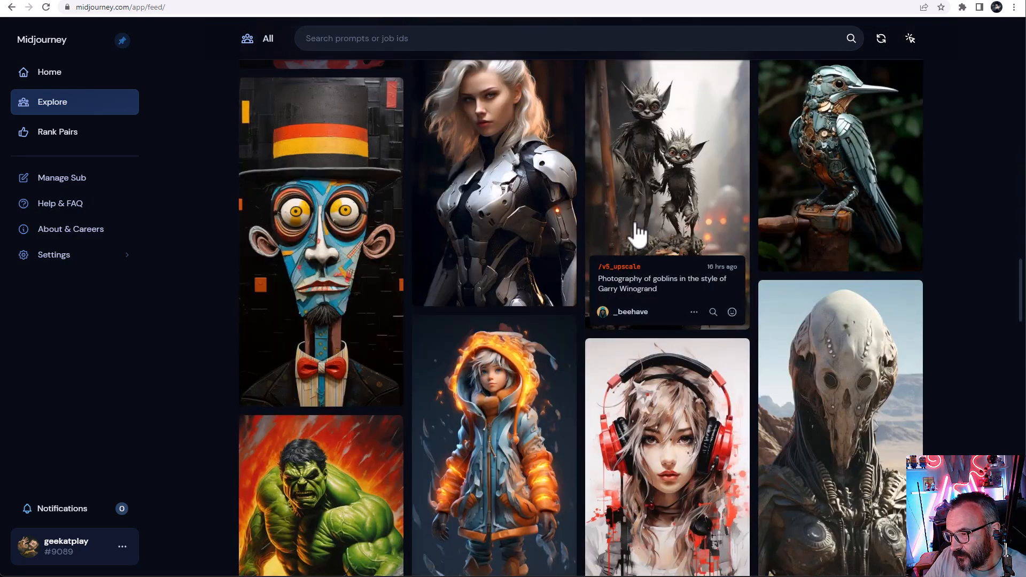
scroll(550, 214, "down", 4)
mouse_move(490, 248)
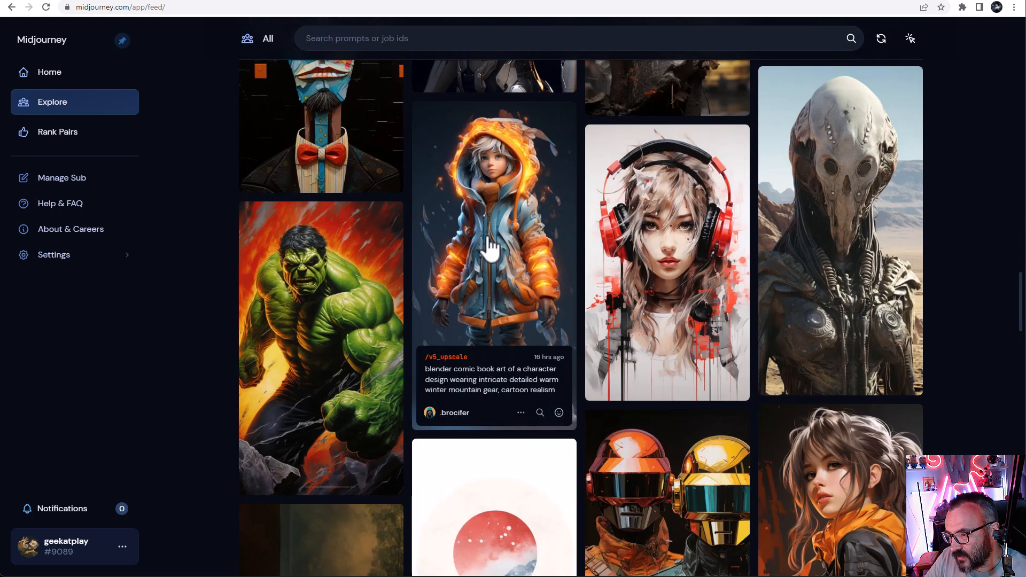
left_click(502, 259)
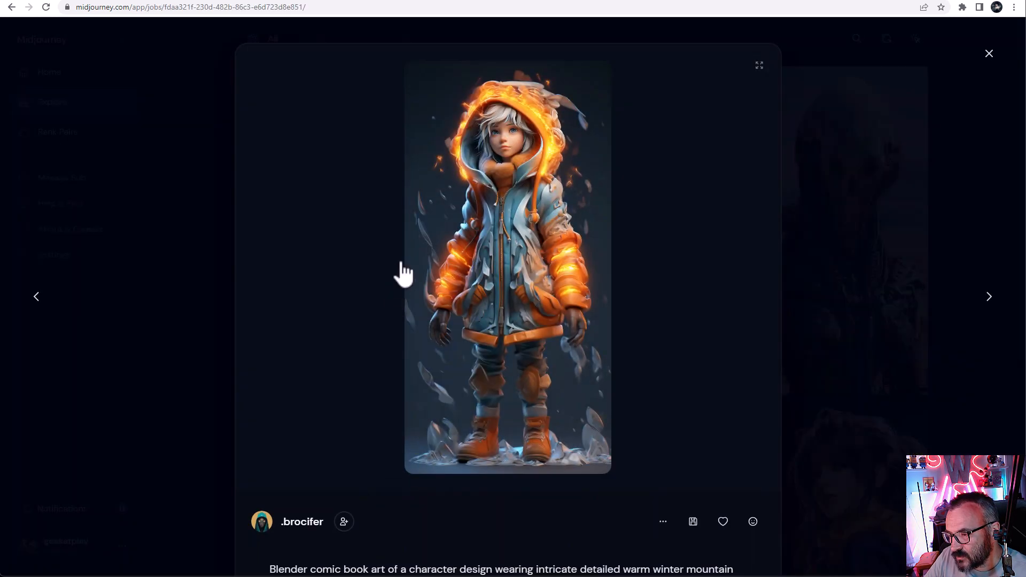
scroll(593, 304, "down", 4)
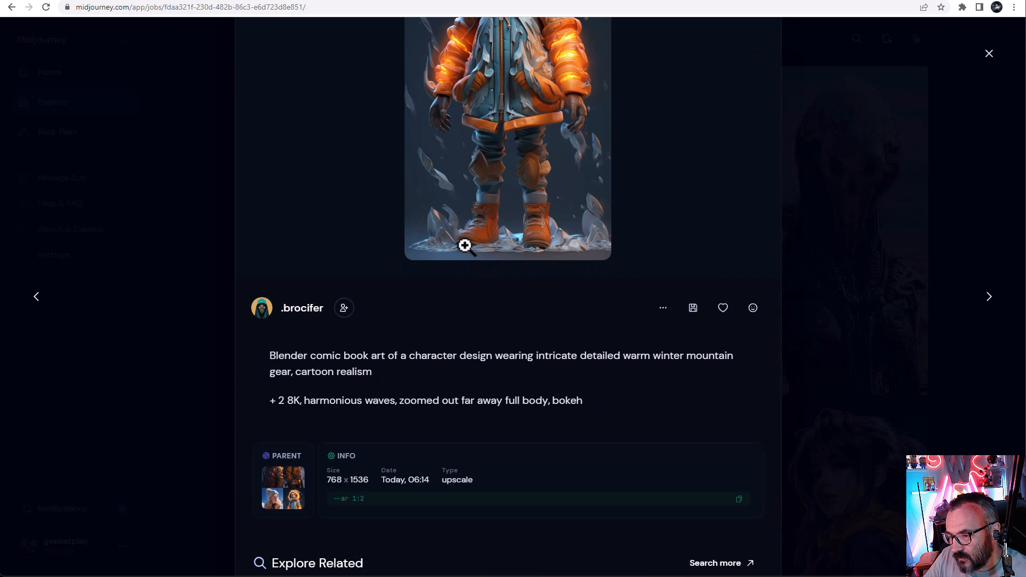
key("Escape")
Step: Open the Pixar-style portrait of the man in round glasses from the feed and select its full prompt text
scroll(465, 243, "down", 10)
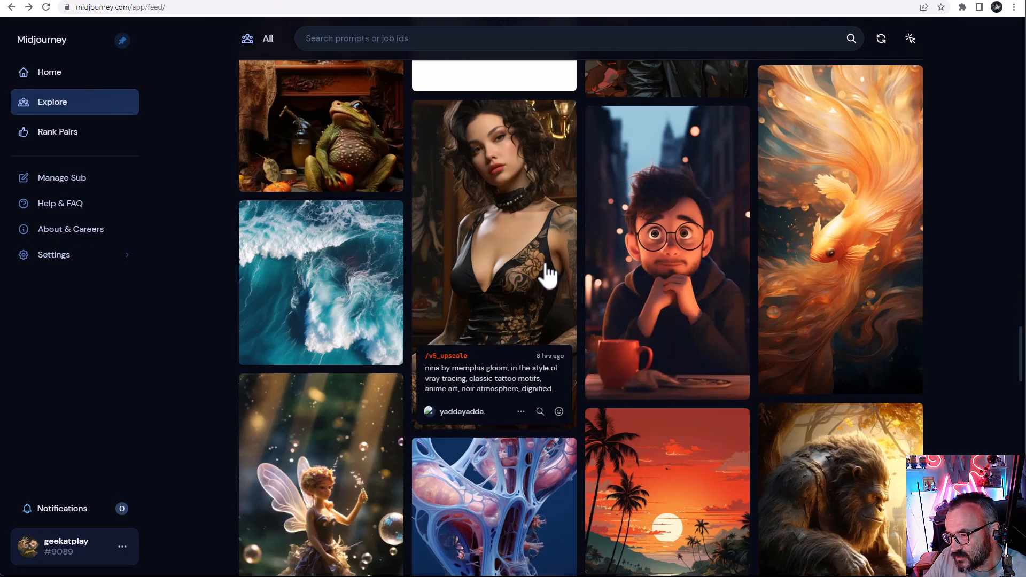
left_click(710, 263)
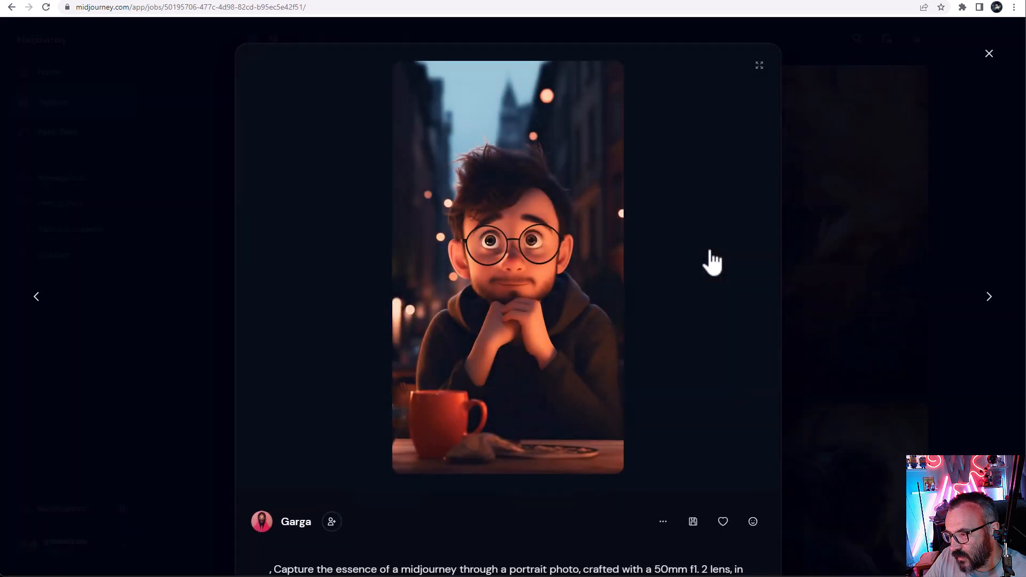
scroll(649, 277, "down", 4)
scroll(646, 267, "down", 2)
left_click_drag(321, 374, 275, 263)
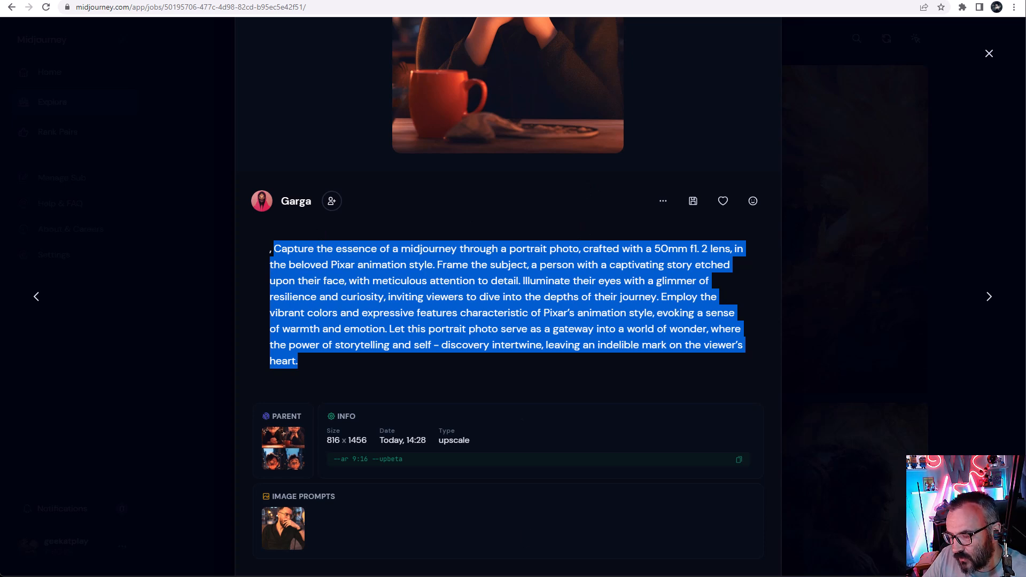
Step: Switch to Discord and run Midjourney's /shorten command on the copied Pixar-style portrait prompt
key("alt+Tab")
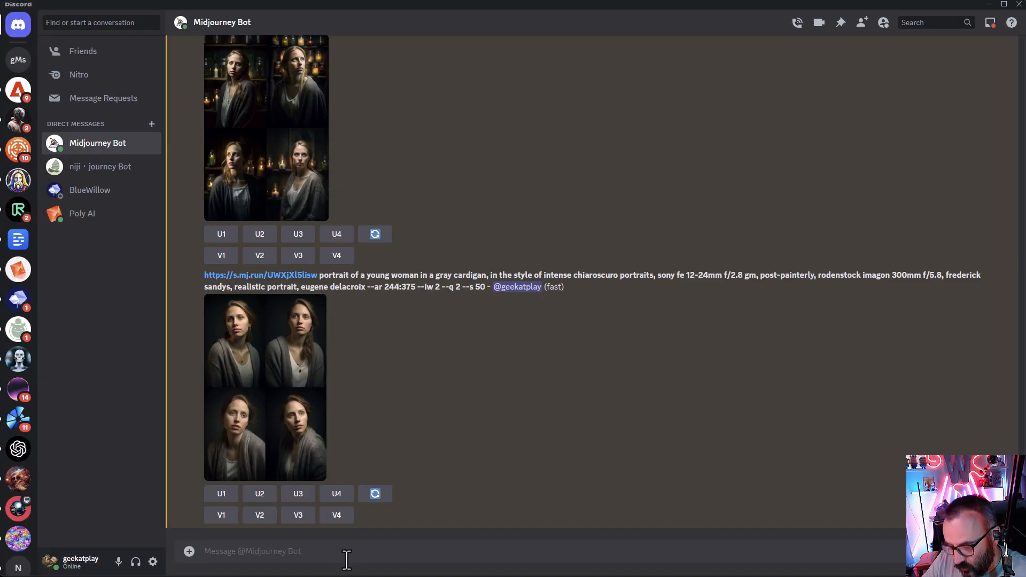
type("/")
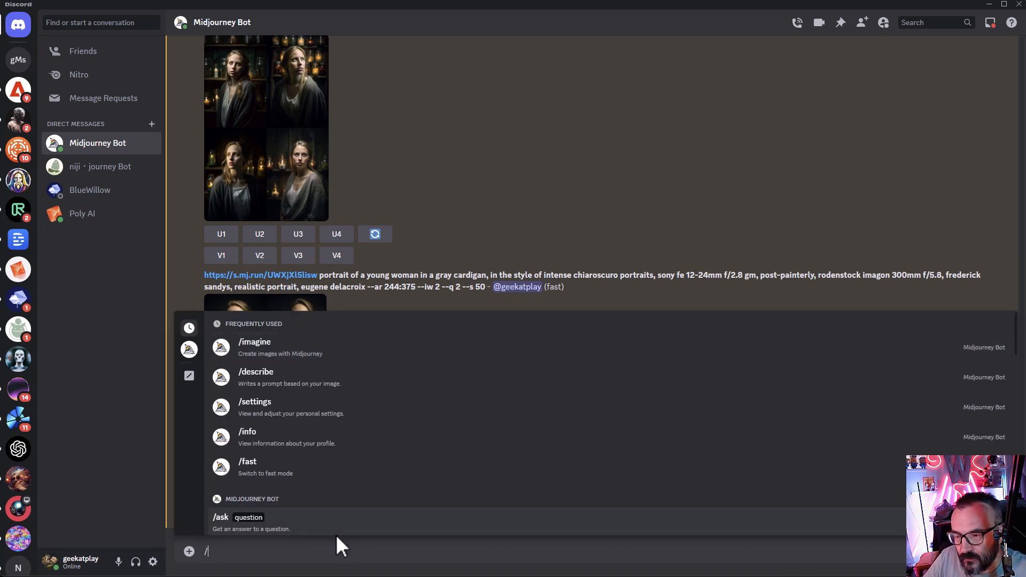
type("sh")
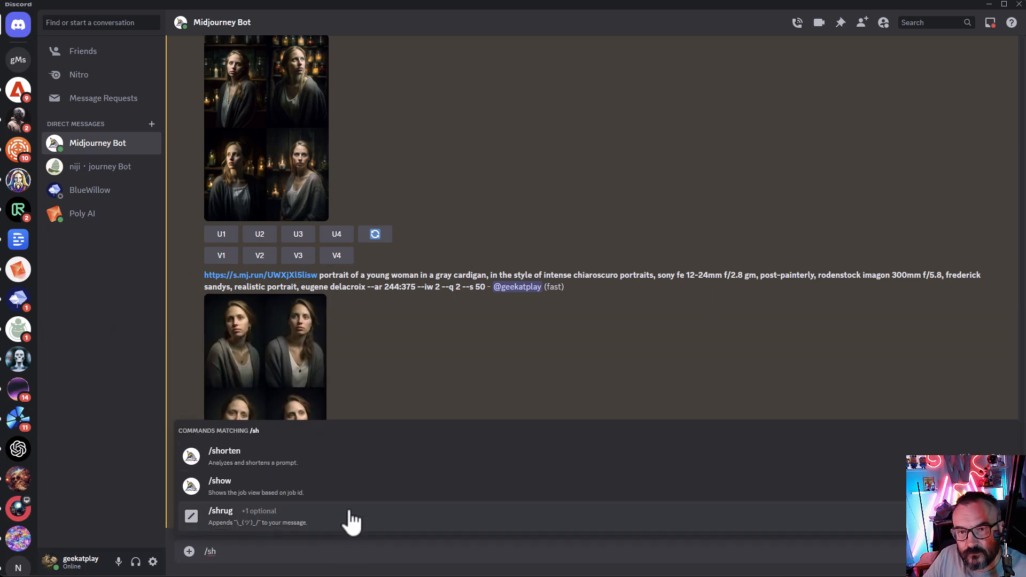
left_click(216, 460)
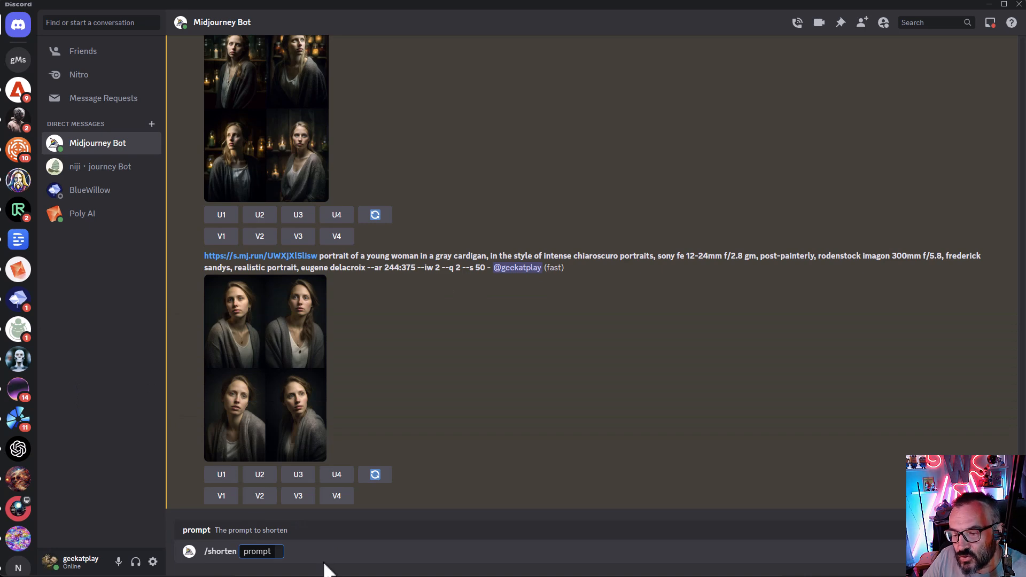
key("ctrl+v")
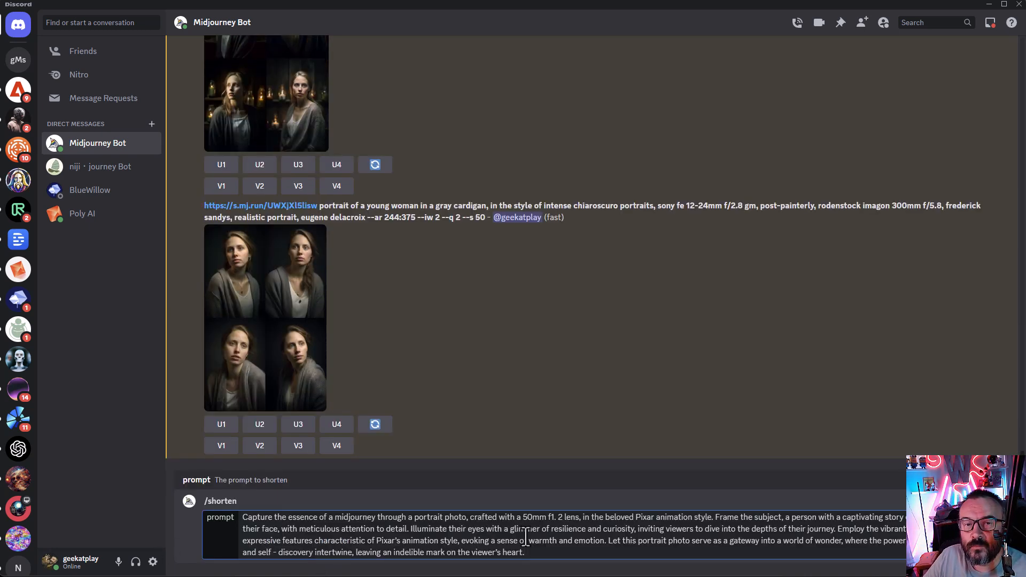
key("Return")
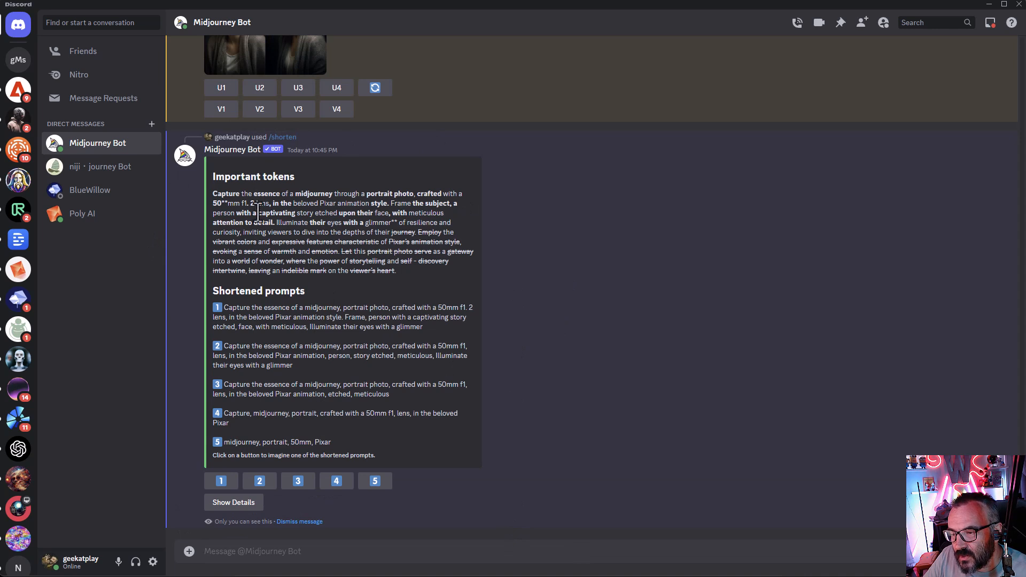
Step: Examine the important and struck-out tokens in the prompt analysis, highlighting "midjourney" and the discarded phrases
left_click_drag(253, 195, 334, 194)
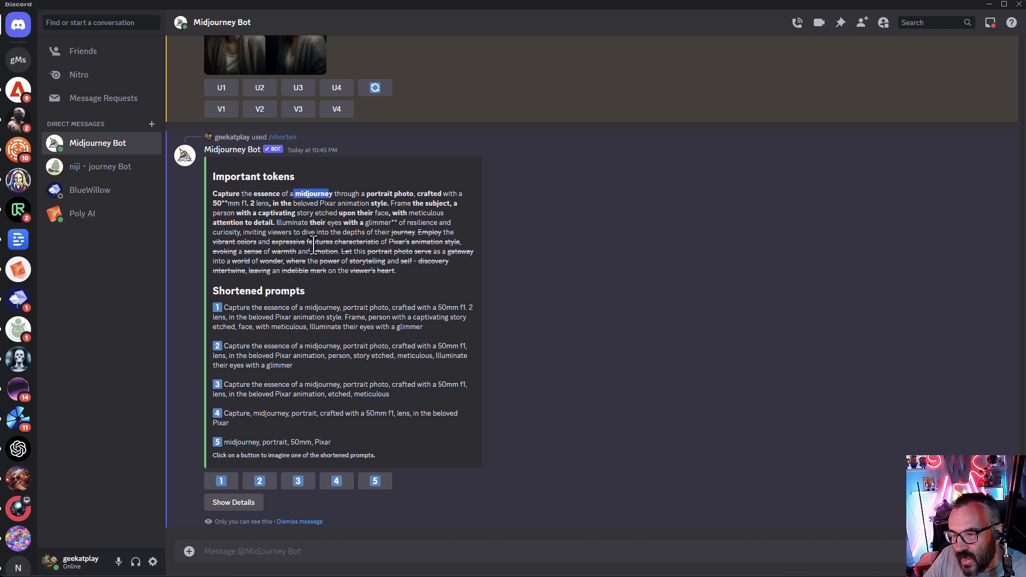
left_click_drag(272, 242, 460, 242)
left_click(469, 235)
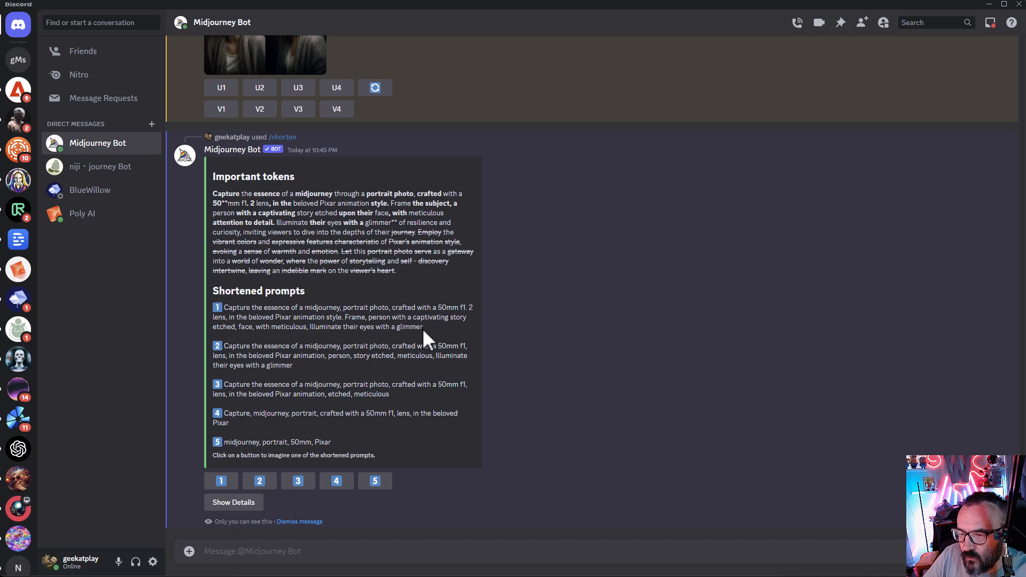
left_click_drag(410, 268, 321, 233)
left_click(310, 551)
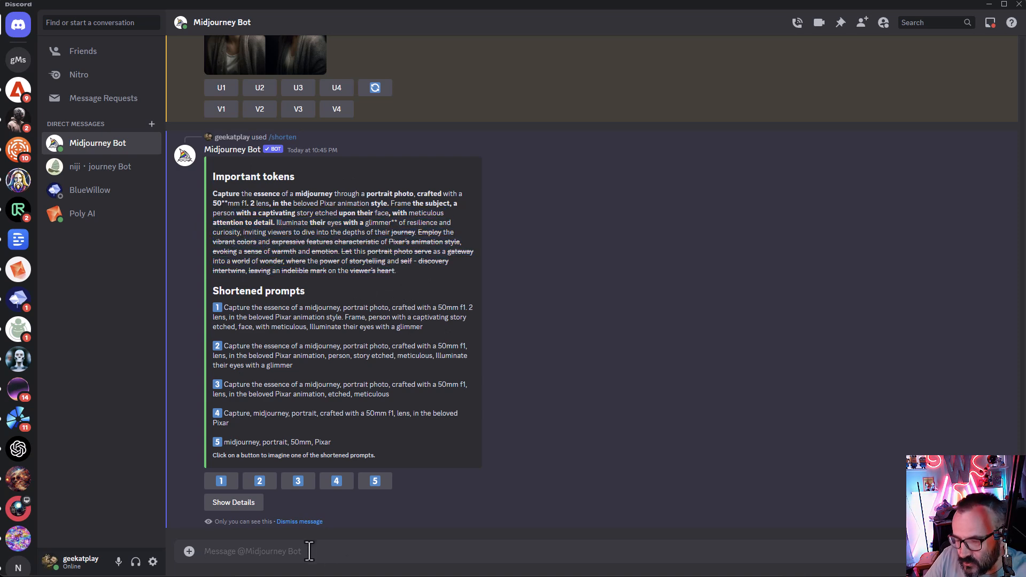
type("/im")
key("Tab")
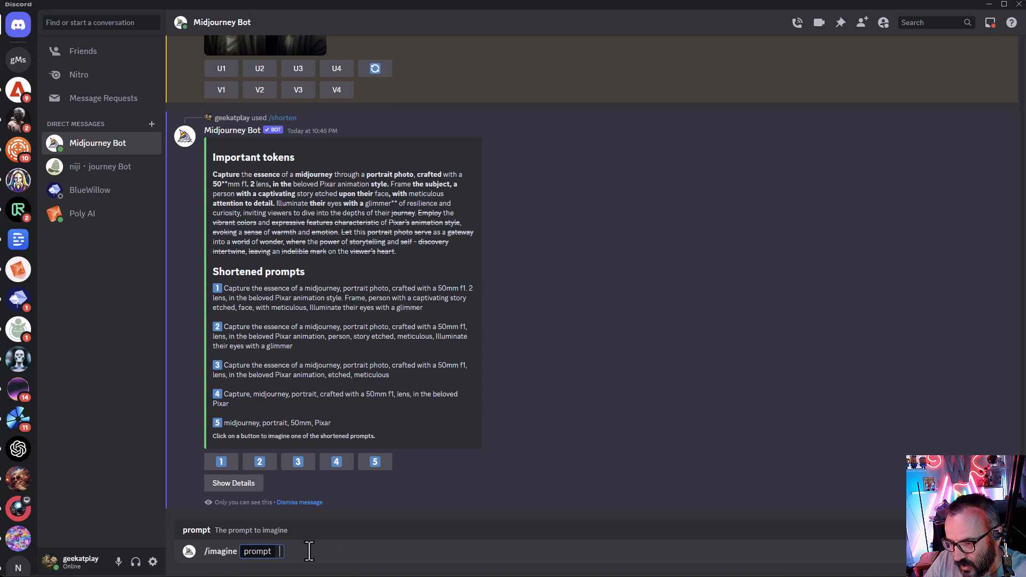
key("BackSpace")
key("BackSpace")
key("BackSpace")
key("BackSpace")
key("BackSpace")
key("BackSpace")
key("BackSpace")
key("BackSpace")
key("BackSpace")
key("BackSpace")
Step: Run the /settings command and set Midjourney to Stylize med and High Variation Mode
type("/sett")
key("Tab")
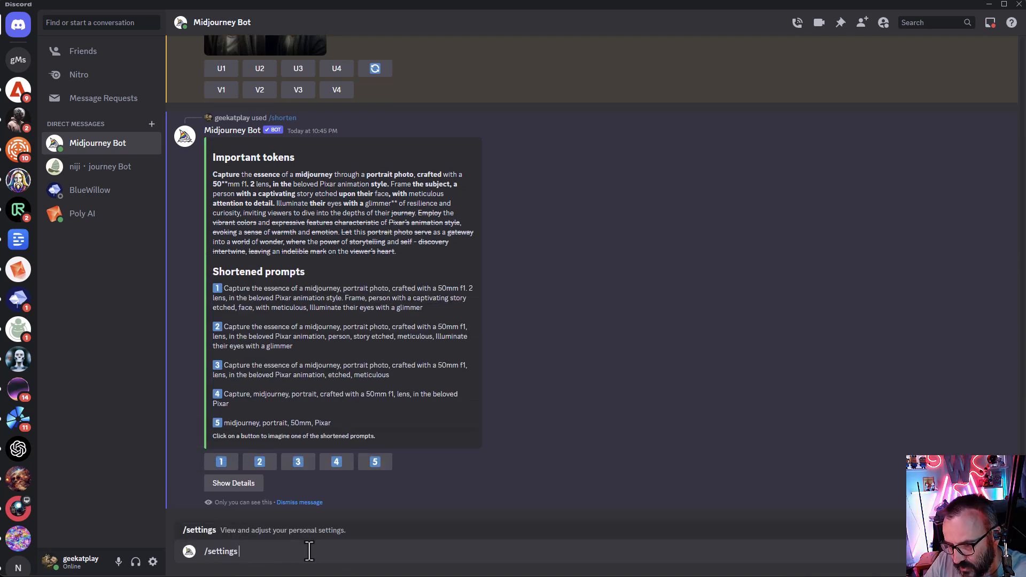
key("Return")
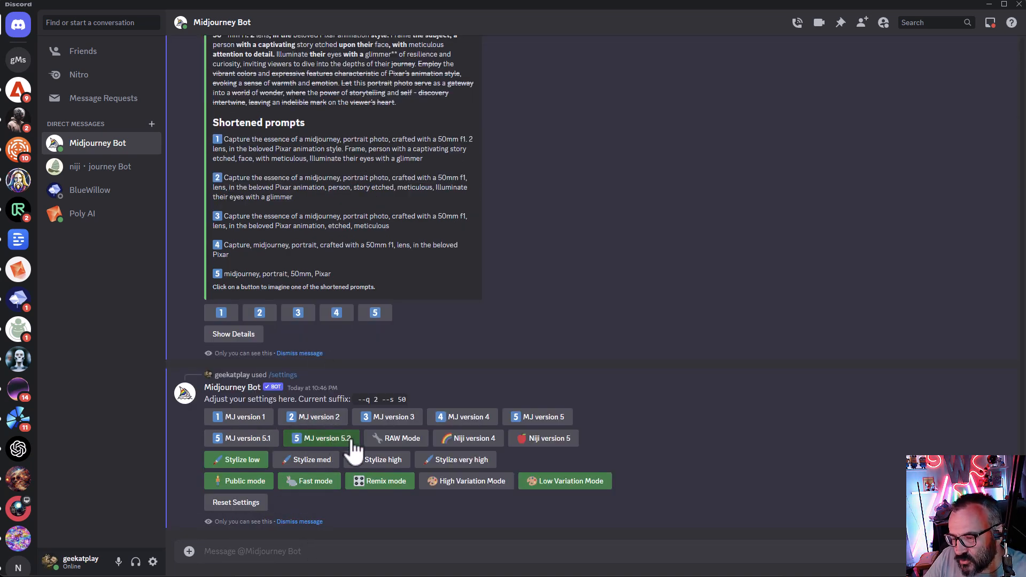
left_click(307, 466)
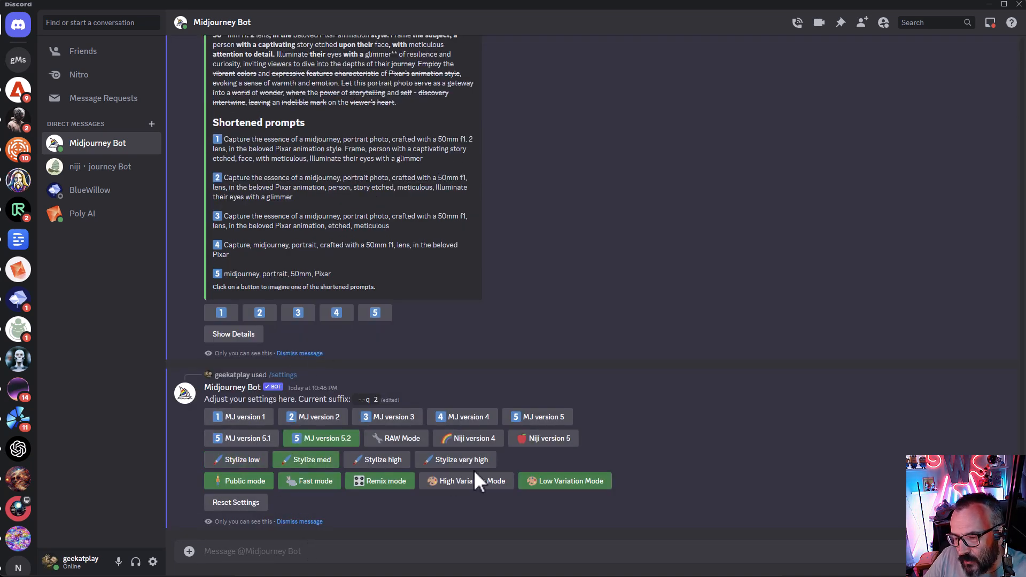
left_click(480, 483)
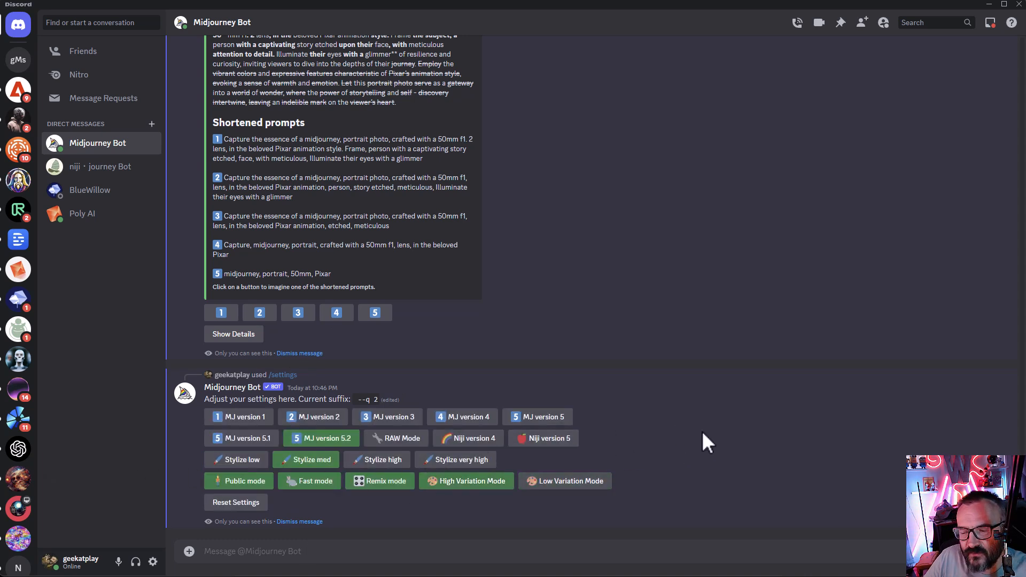
Step: Submit an /imagine request with the full original "Capture the essence of a midjourney through a portrait photo" Pixar prompt
left_click(350, 558)
type("/im")
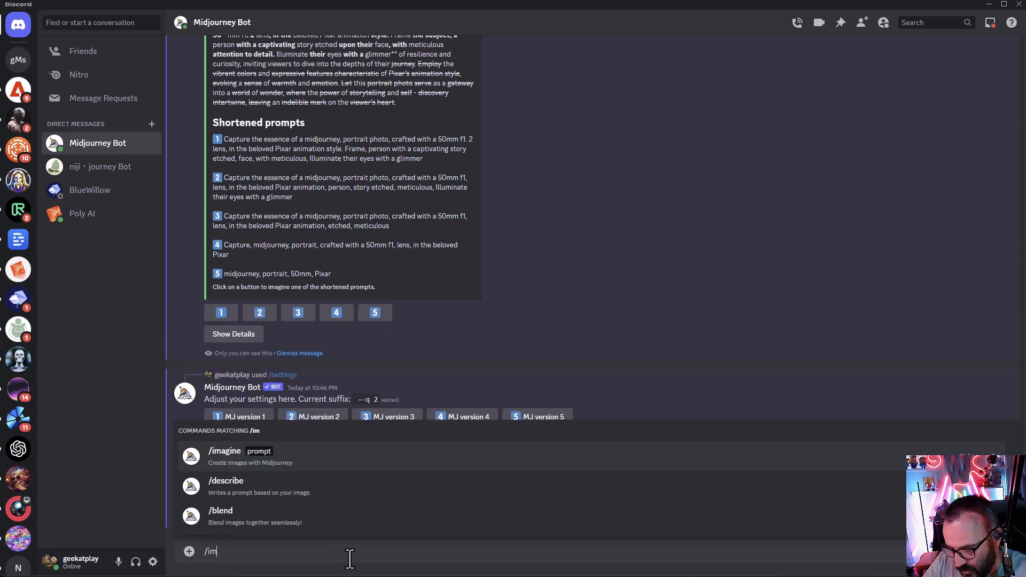
key("Tab")
type("Capture the essence of a midjourney through a portrait photo, crafted with a 50mm f1. 2 lens, in the beloved Pixar animation style. Frame the subject, a person with a captivating story etched on their face, with meticulous attention to detail. Illuminate their eyes with a glimmer of resilience and curiosity, inviting viewers to dive into the depths of their journey. Employ the vibrant colors and expressive features characteristic of Pixar's animation style, evoking a sense of warmth and emotion. Let this portrait photo serve as a gateway into a world of wonder, where the power of storytelling and self - discovery intertwine, leaving an indelible mark on the viewer's heart.")
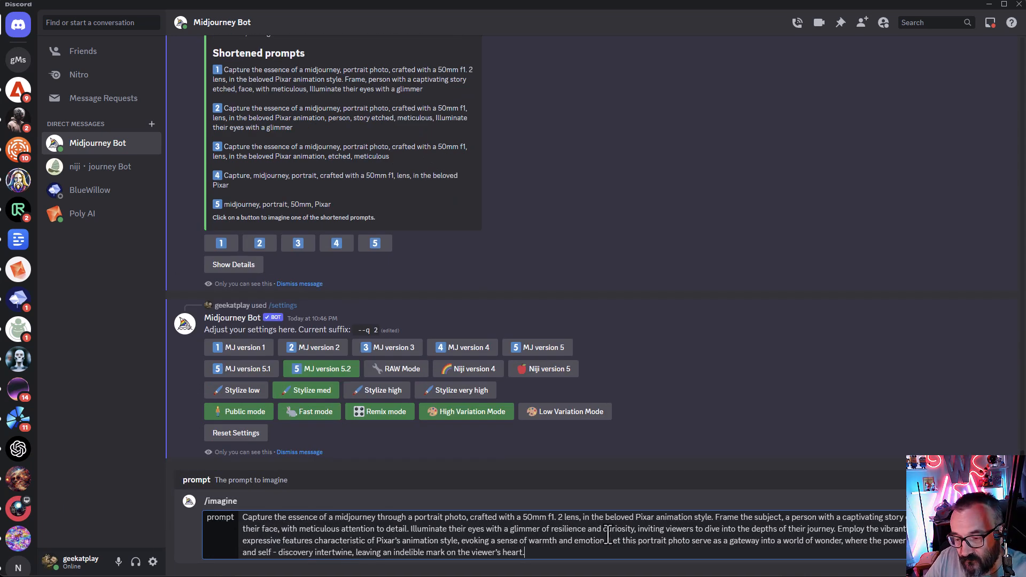
key("Return")
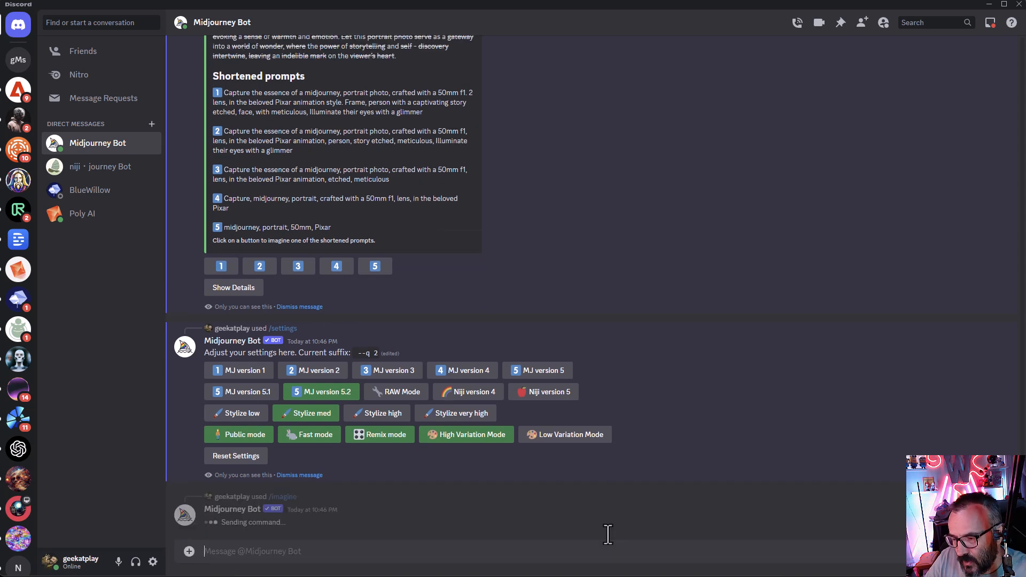
Step: Copy the first shortened prompt from the analysis and submit it as a new /imagine request
scroll(503, 372, "up", 3)
left_click_drag(428, 239, 225, 220)
key("ctrl+c")
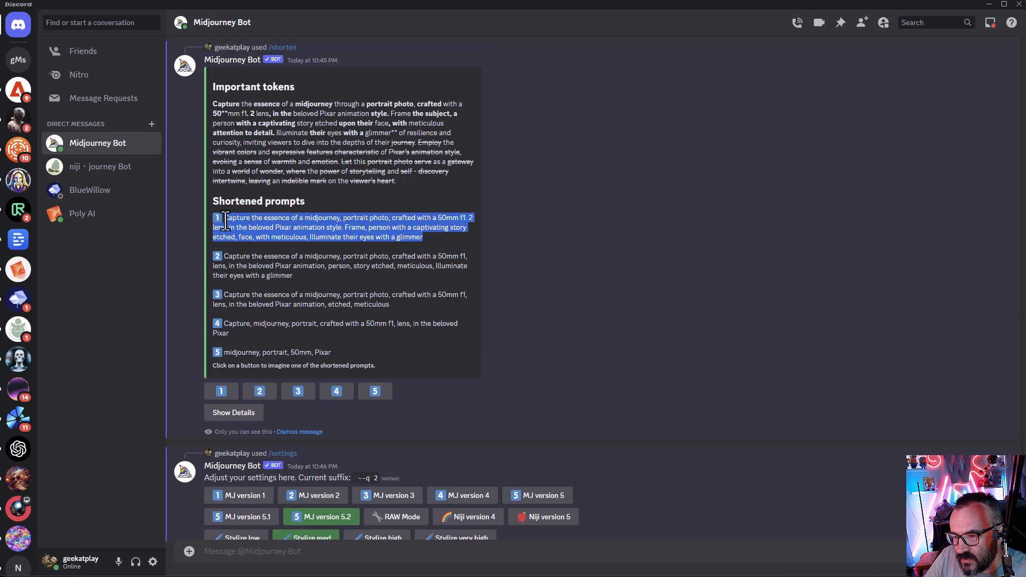
left_click(318, 556)
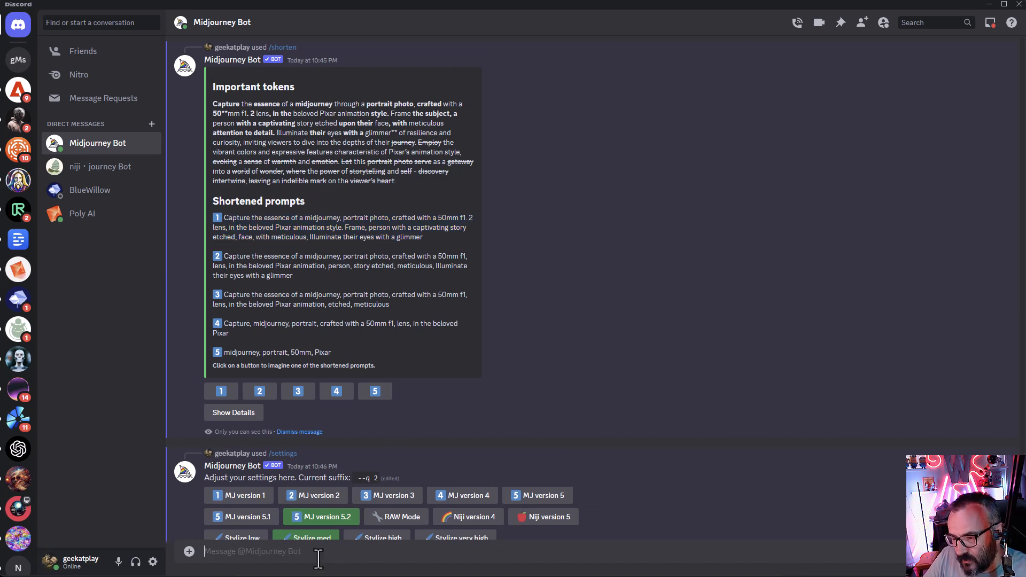
type("/imagine")
key("Tab")
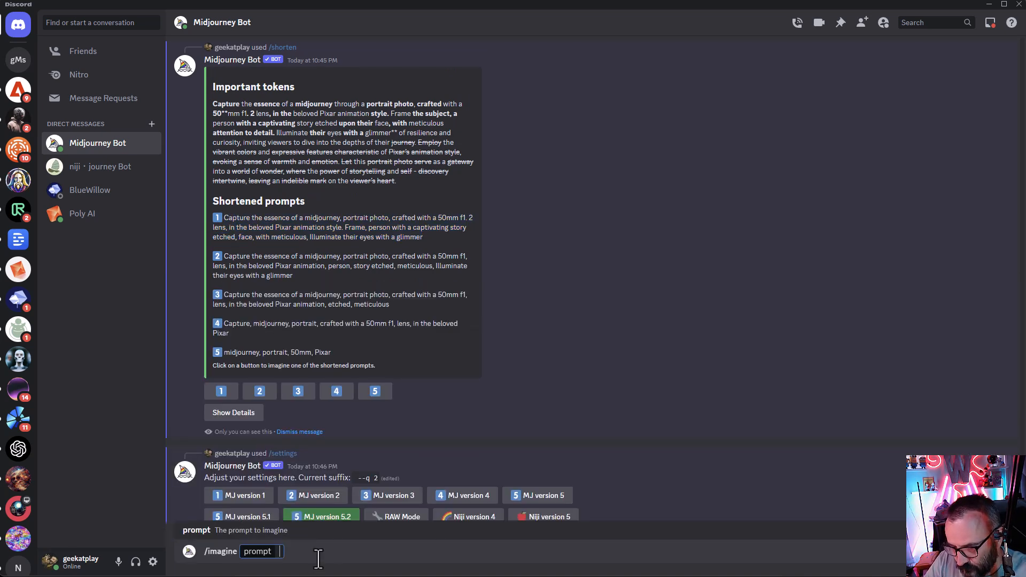
key("ctrl+v")
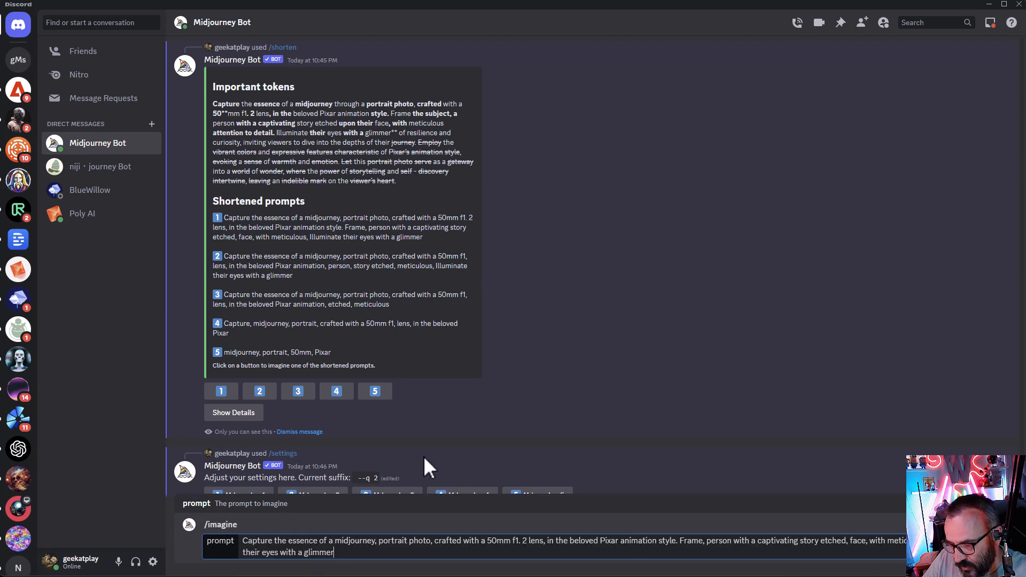
key("Return")
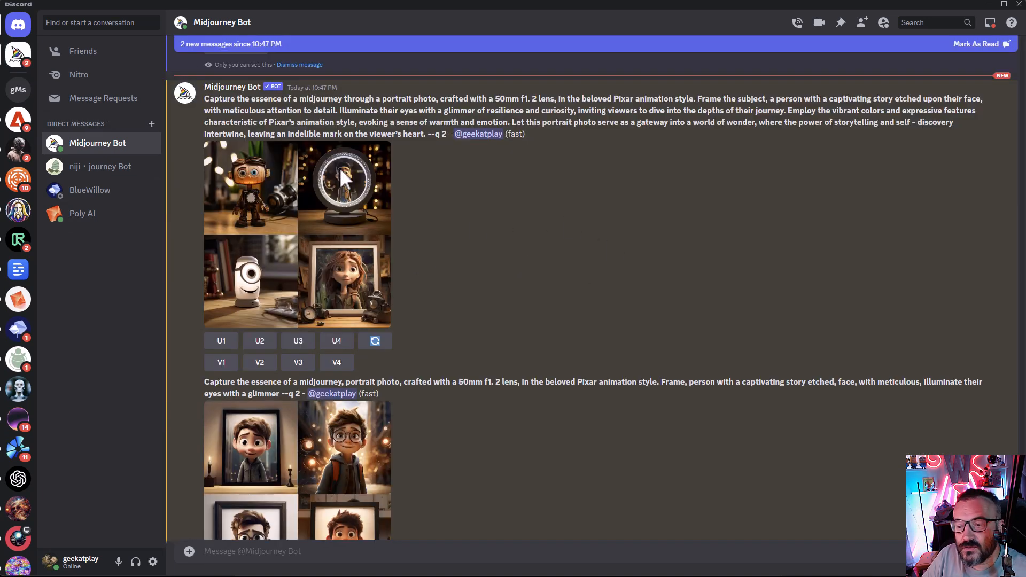
Step: Enlarge the result grid of the full Pixar prompt to examine how its four images match the text
left_click(327, 256)
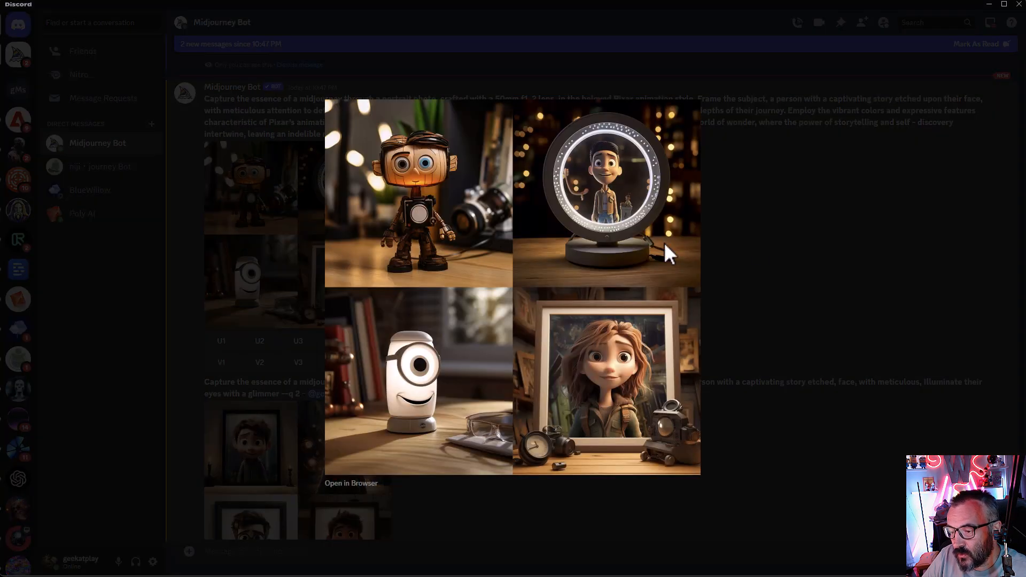
left_click(766, 266)
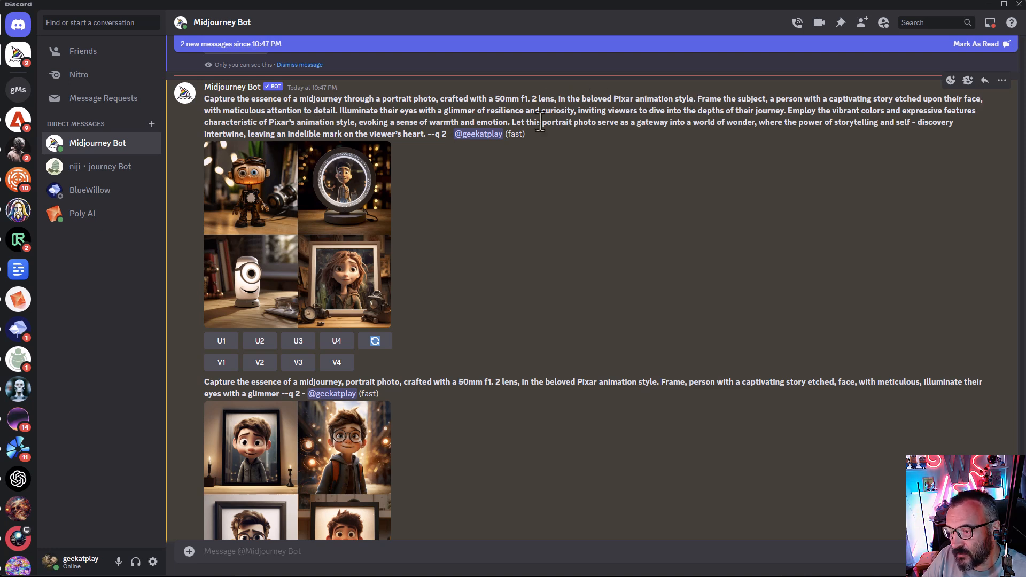
left_click(283, 247)
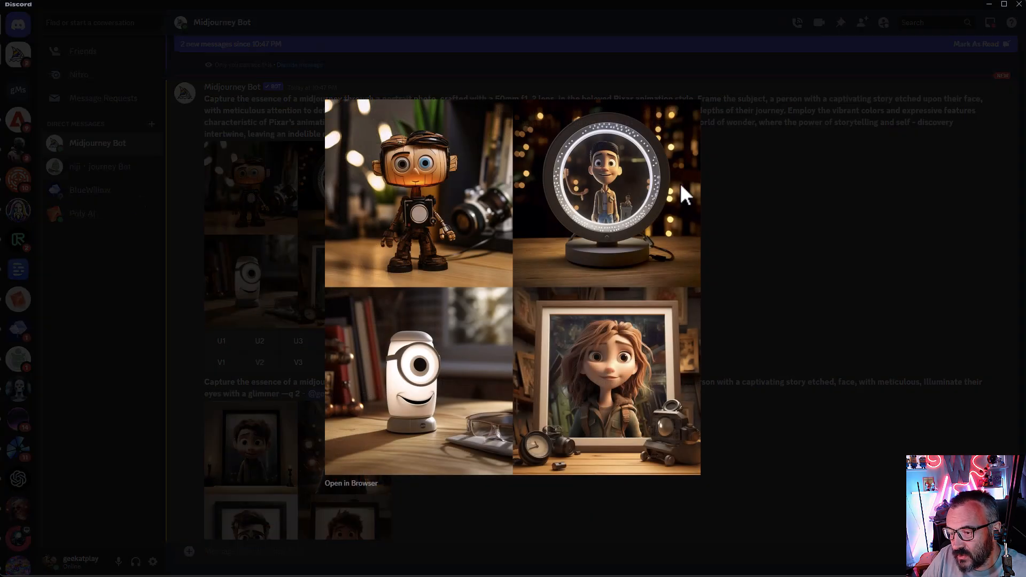
left_click(790, 294)
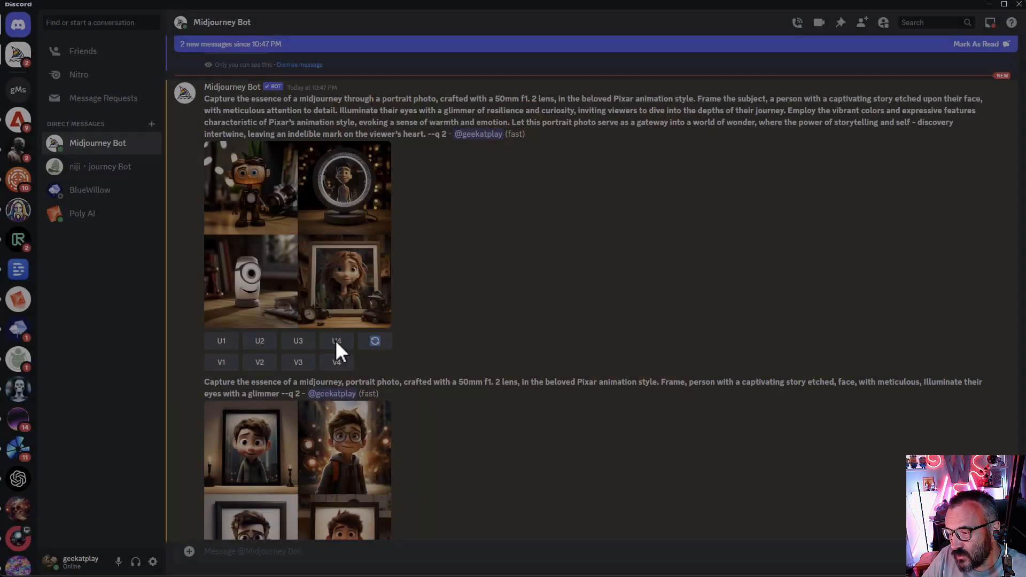
Step: Enlarge the result grid of the shortened Pixar prompt to compare it with the full prompt's images
scroll(374, 342, "down", 1)
left_click(344, 419)
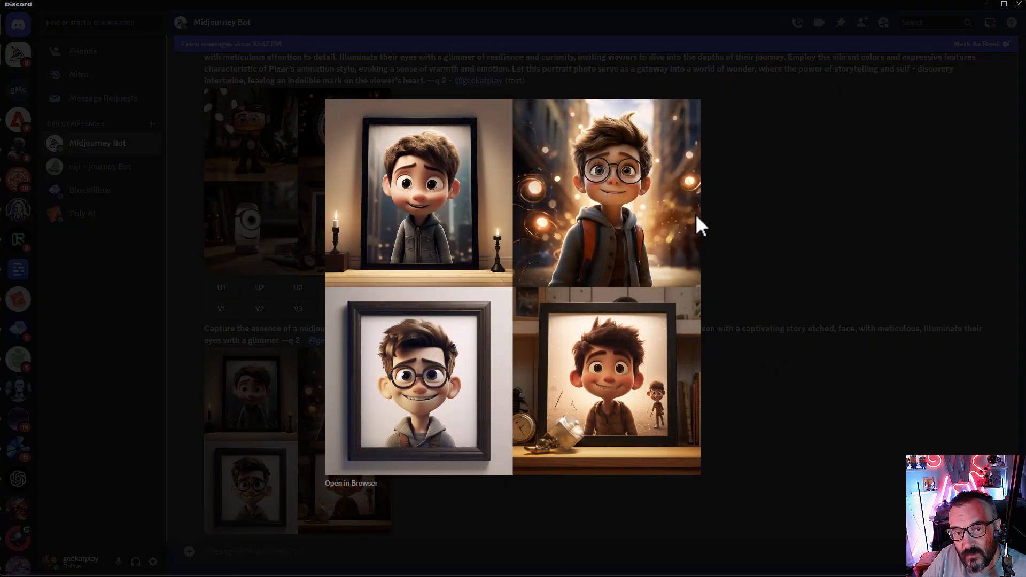
left_click(742, 215)
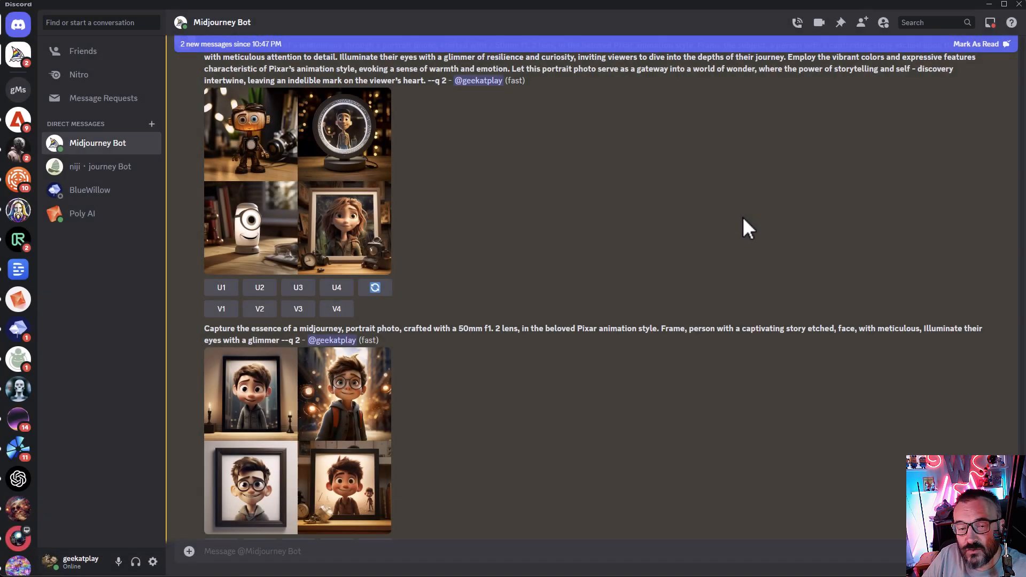
left_click(355, 406)
left_click(768, 279)
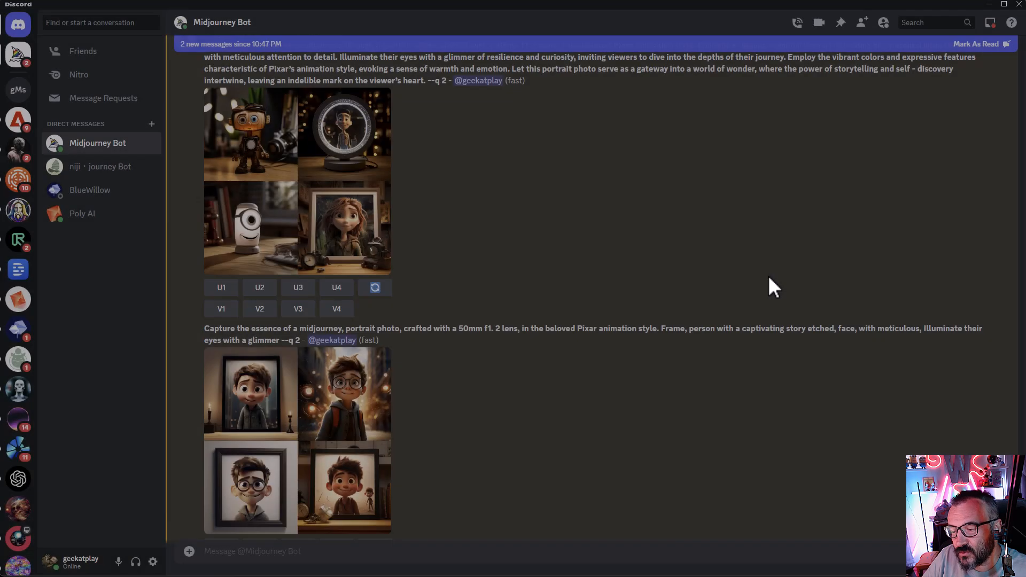
Step: Submit the /imagine prompt "blue doll, sitting in the yellow car and holding red ball in the hands" and review the earlier results
scroll(504, 315, "down", 2)
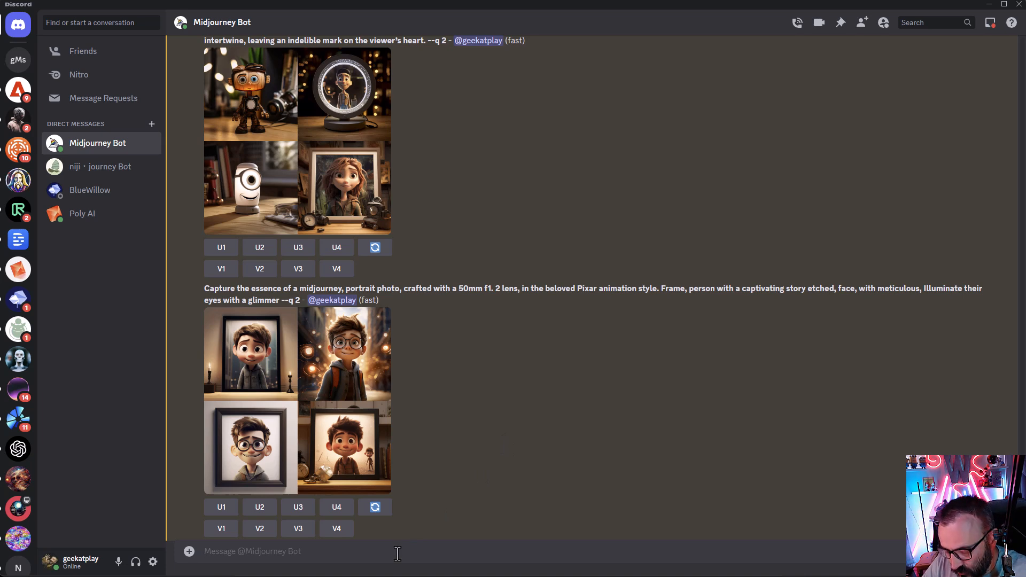
type("/imagine")
key("Return")
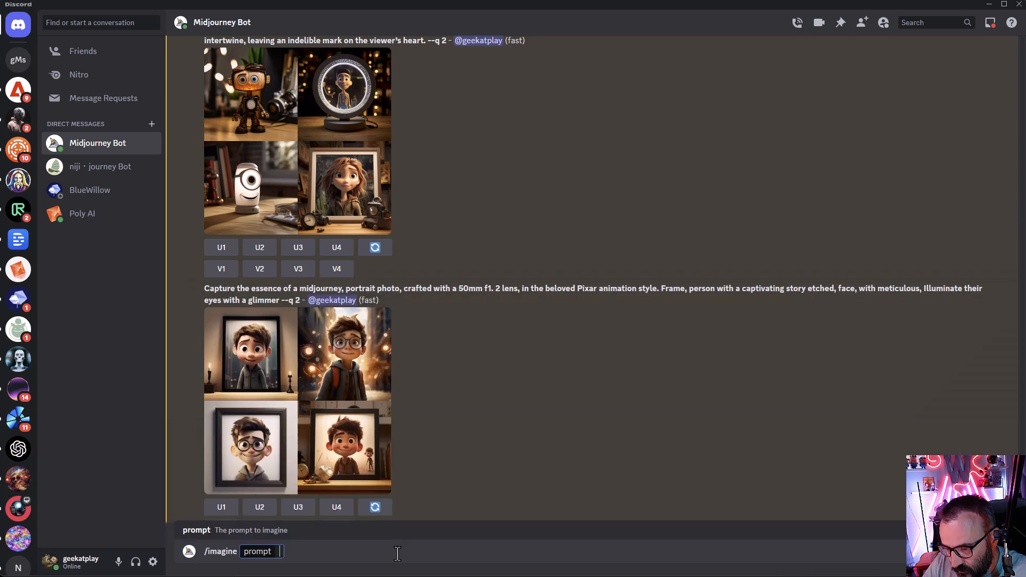
type("blue dooll, sitting in the yellow car and holding red ball in the hands")
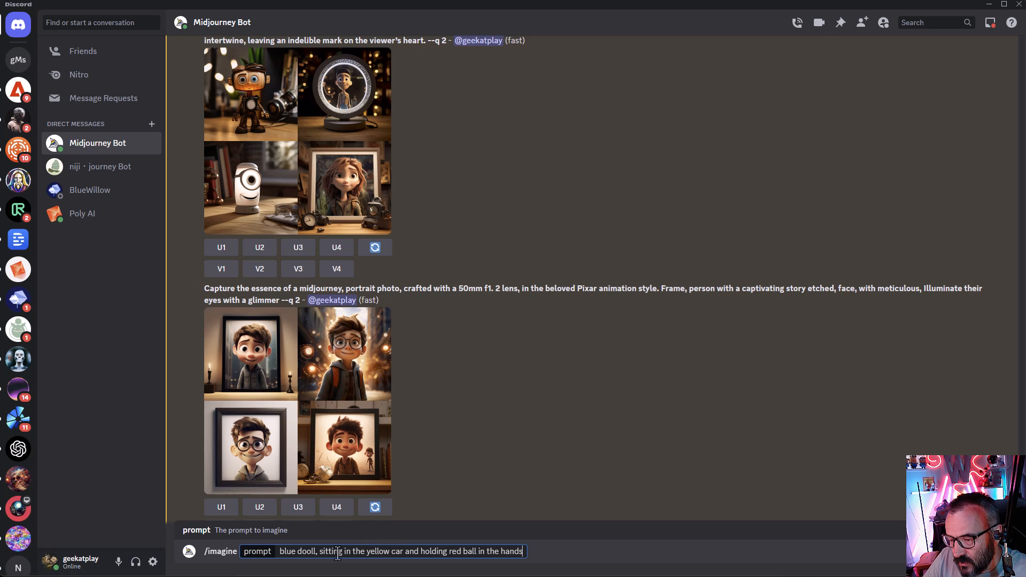
left_click(302, 551)
key("Delete")
left_click(279, 551)
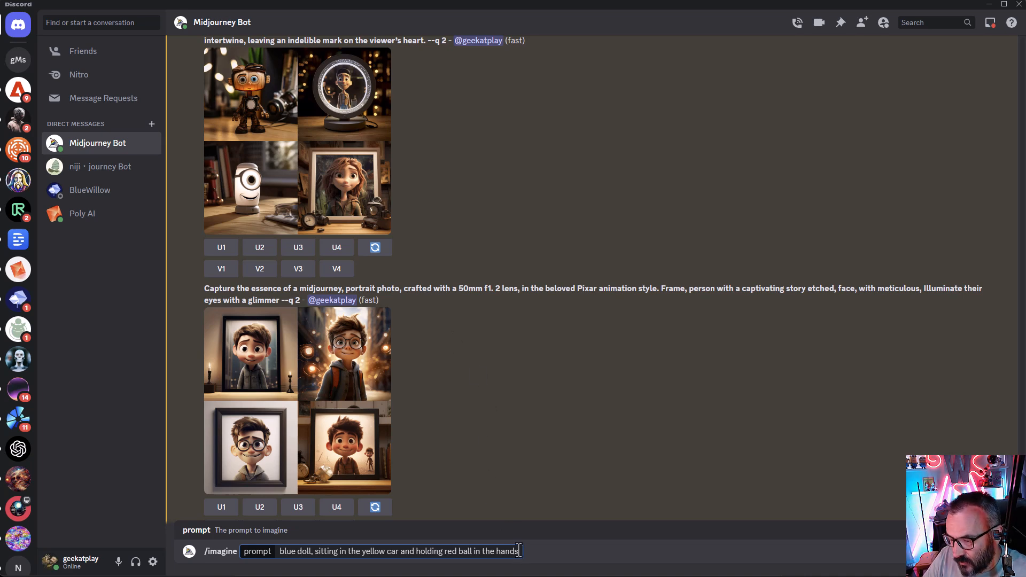
key("Return")
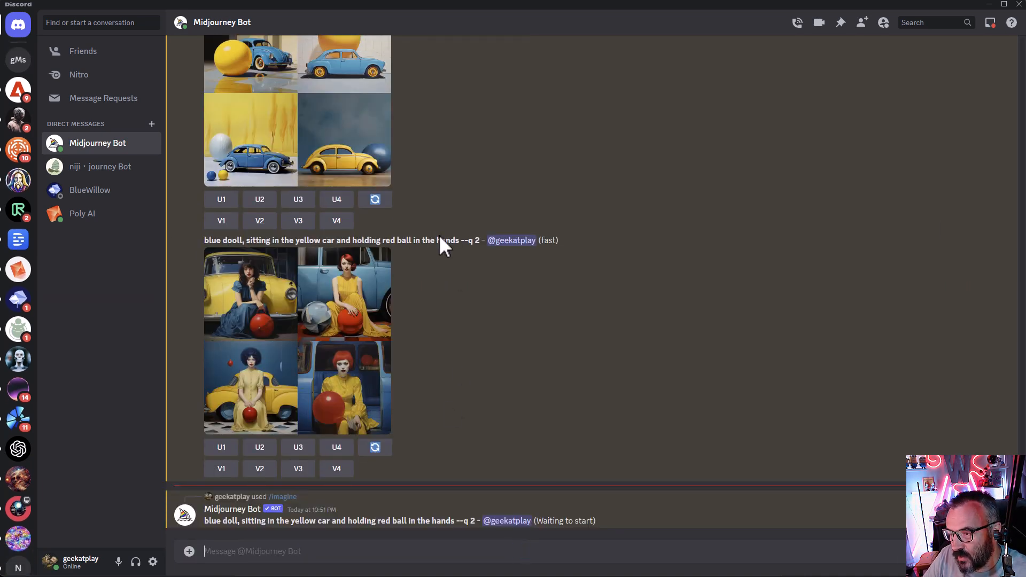
scroll(439, 237, "up", 8)
scroll(439, 236, "up", 5)
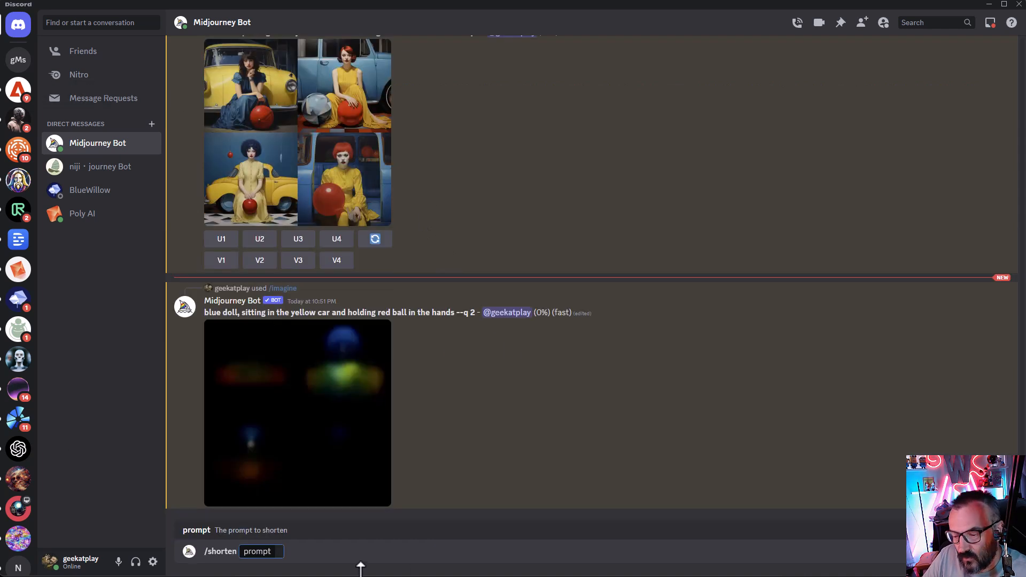
Step: Analyze the prompt "blue doll, sitting in the yellow car and holding red ball in the hands" with /shorten and read its important tokens
type("blue doll, sitting in the yellow car and holding red ball in the hands")
key("Return")
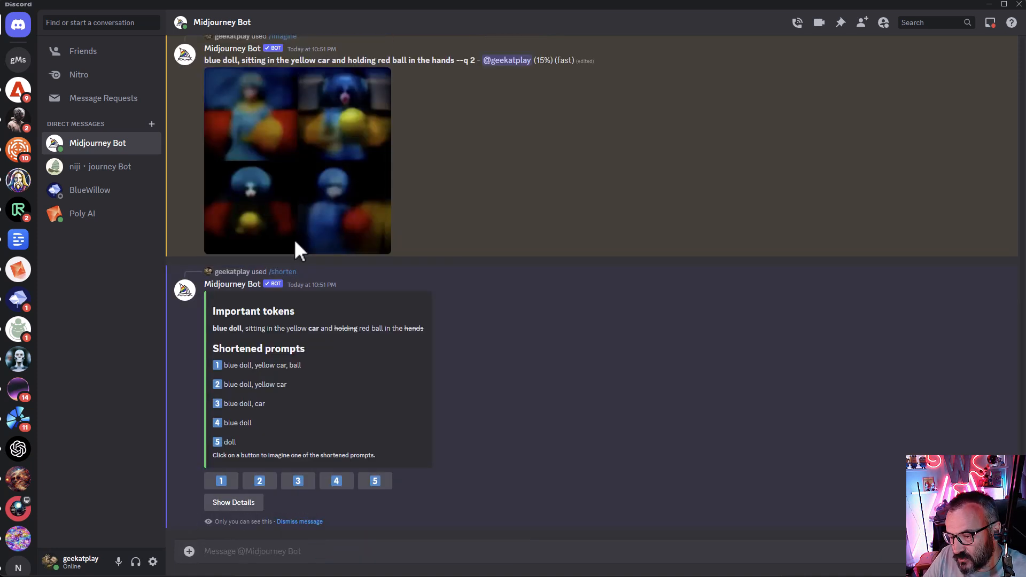
left_click_drag(214, 328, 337, 327)
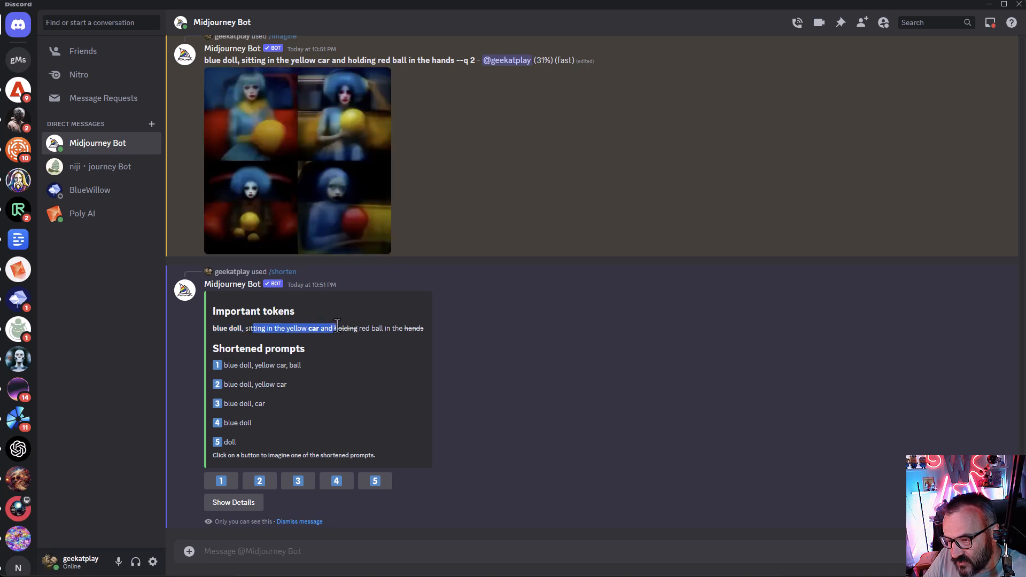
left_click(356, 326)
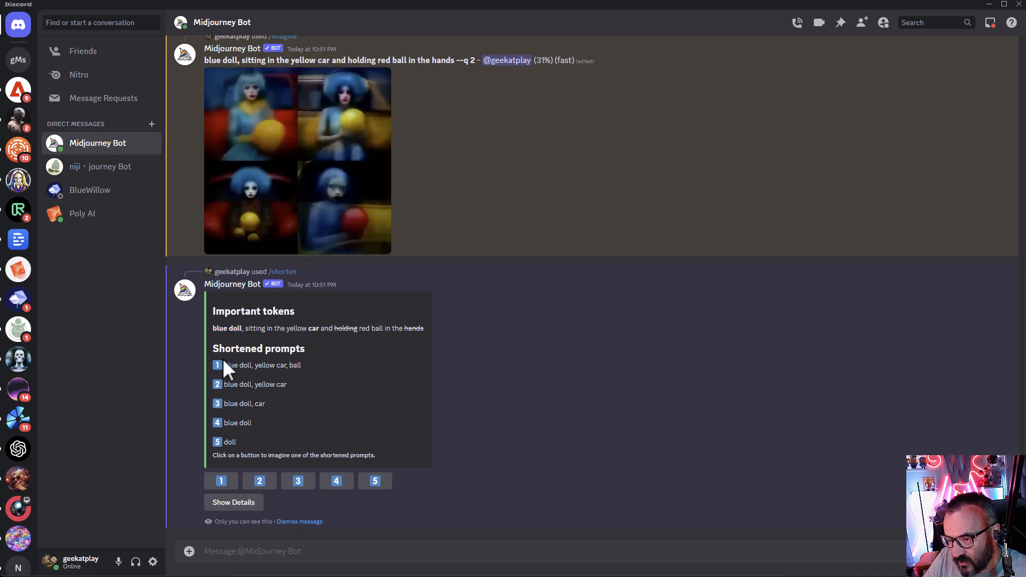
Step: Copy the first shortened prompt, "blue doll, yellow car, ball", and submit it as a new /imagine request
left_click_drag(225, 365, 304, 366)
key("ctrl+c")
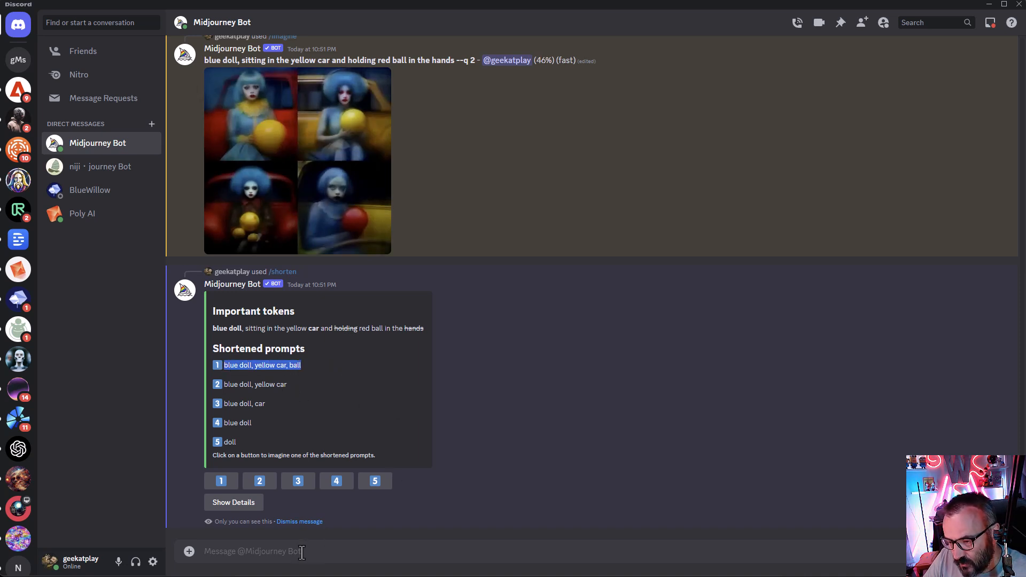
left_click(301, 552)
type("/im")
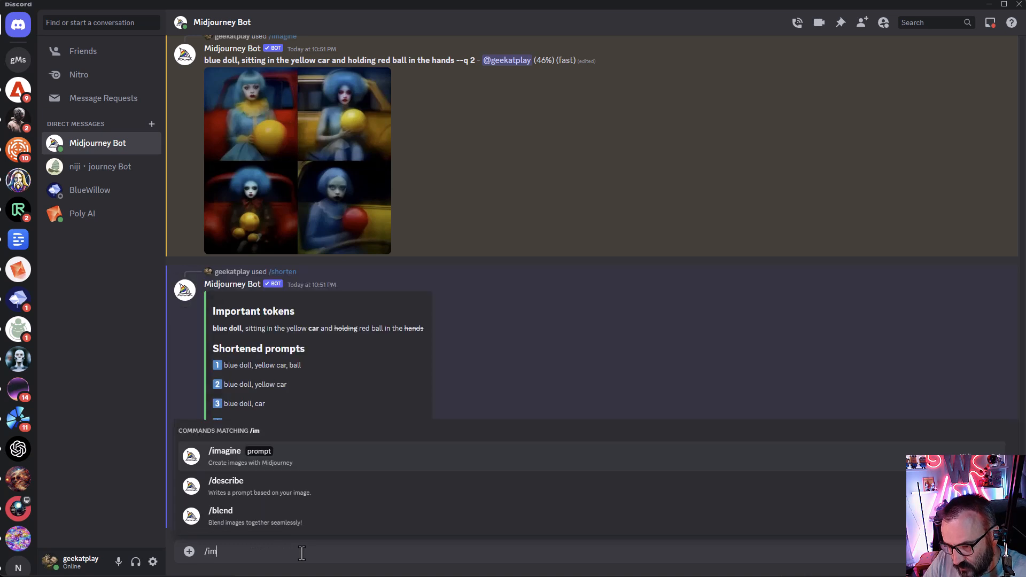
key("Tab")
key("ctrl+v")
key("Return")
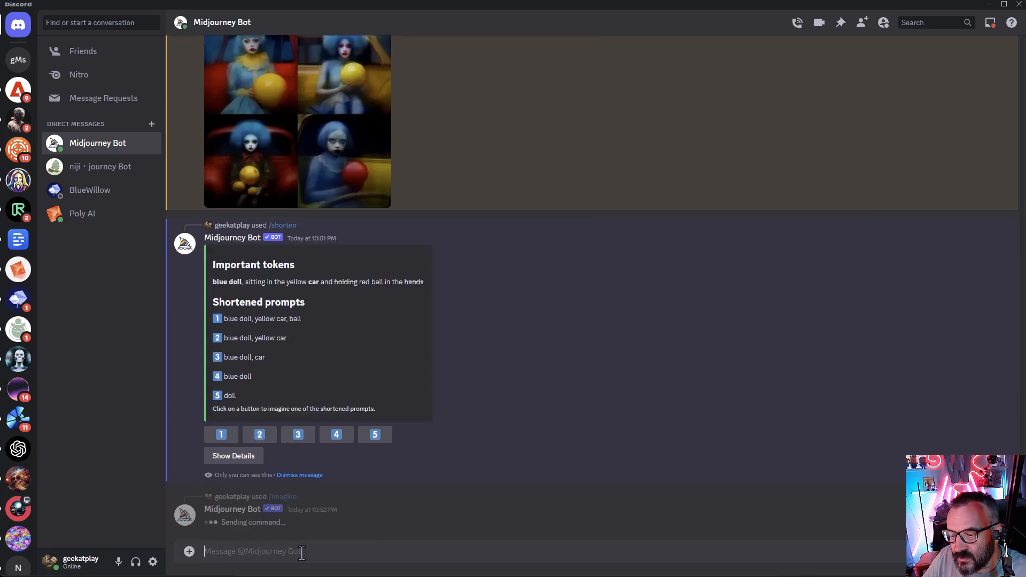
Step: Enlarge the result grids of the full and shortened blue doll prompts in turn to compare how well they match the description
scroll(489, 225, "up", 1)
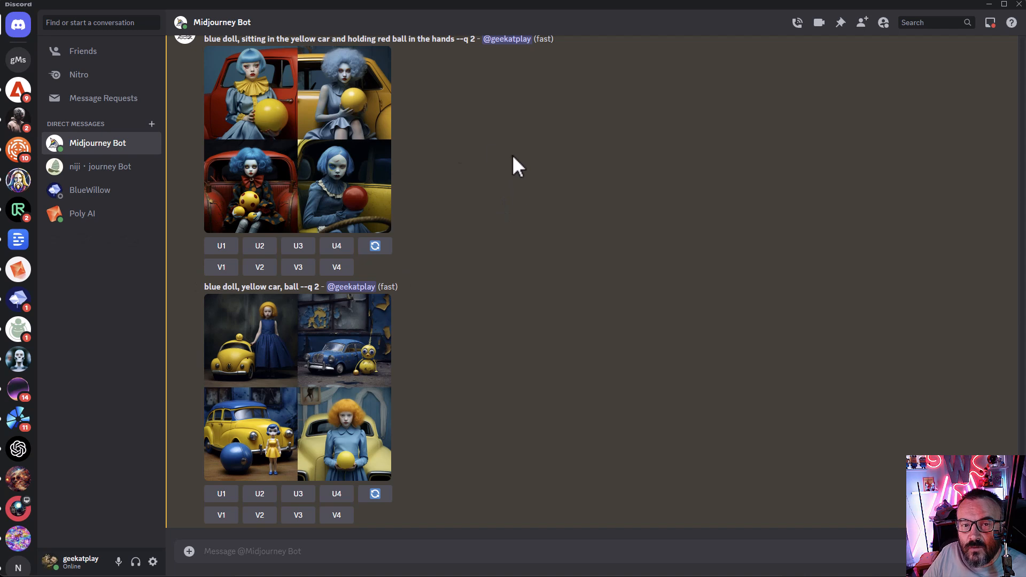
left_click(297, 155)
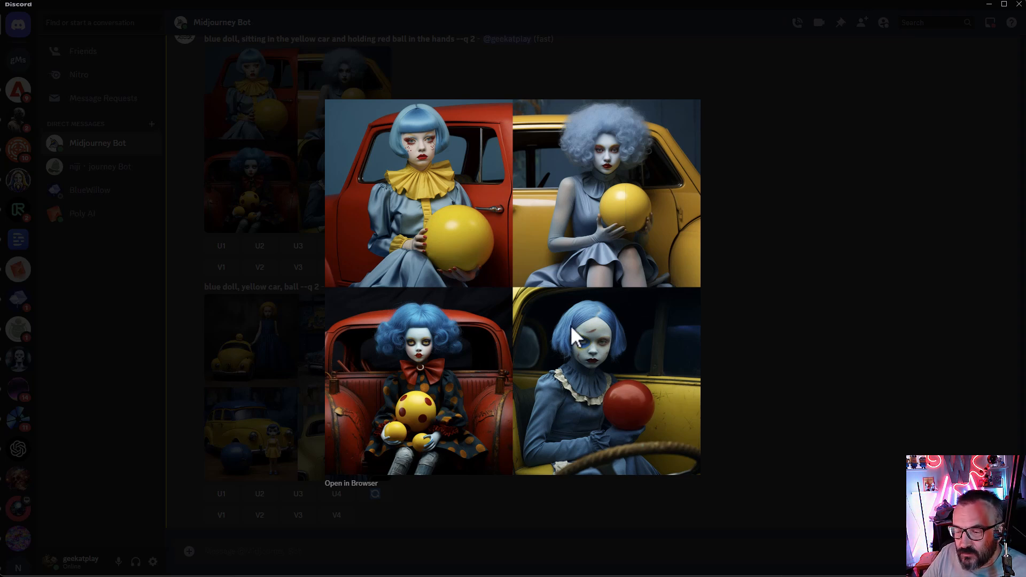
left_click(816, 309)
left_click(293, 396)
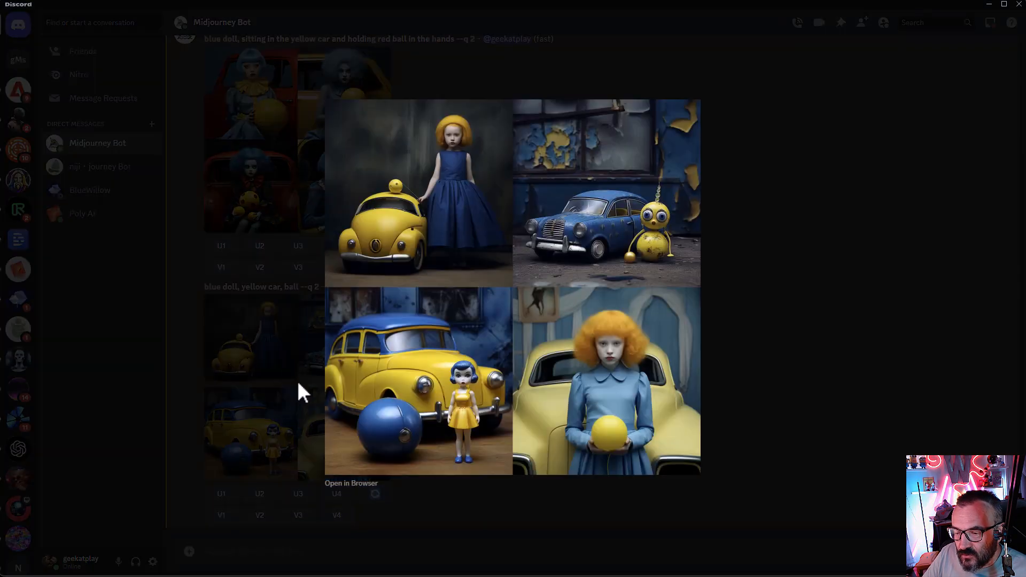
left_click(768, 284)
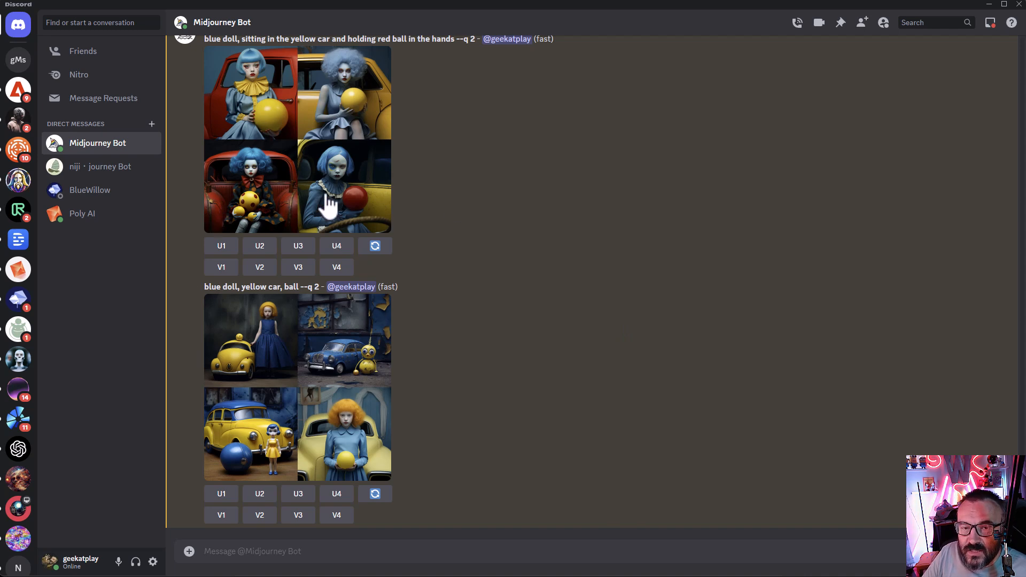
left_click(314, 400)
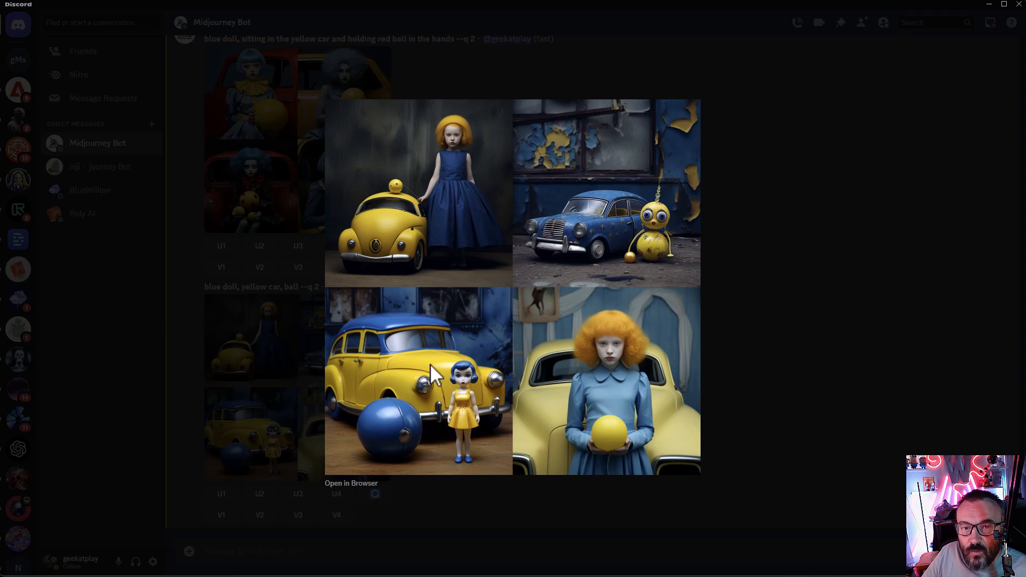
left_click(848, 313)
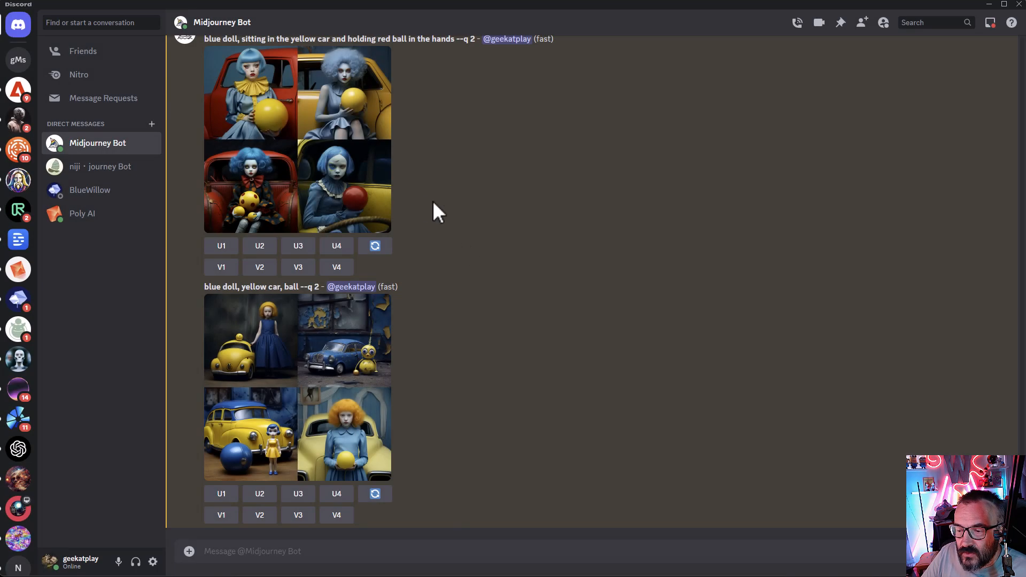
Step: Review the blue doll prompt's /shorten analysis, checking the struck-out words against the generated images
scroll(431, 197, "up", 2)
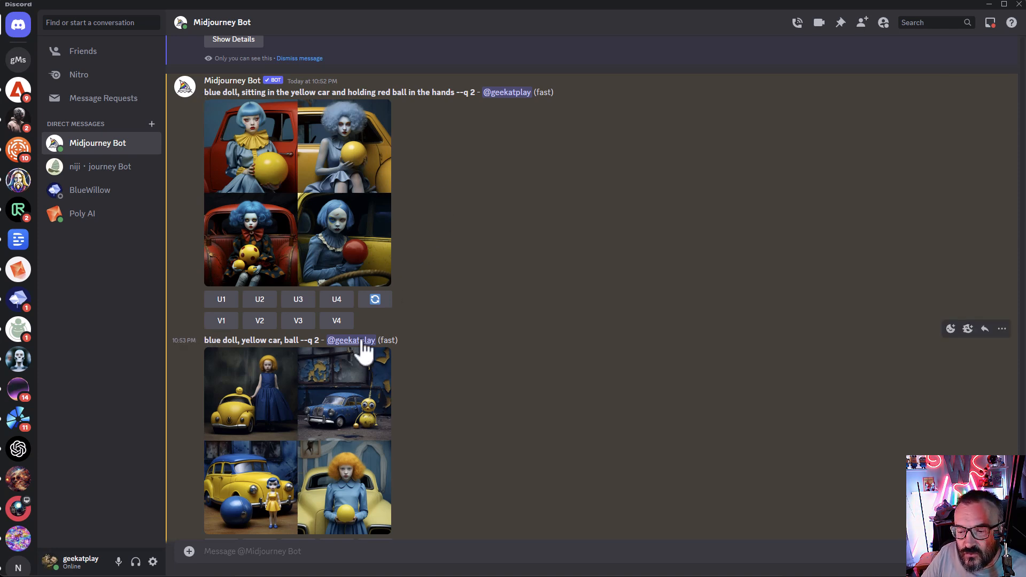
scroll(458, 351, "down", 1)
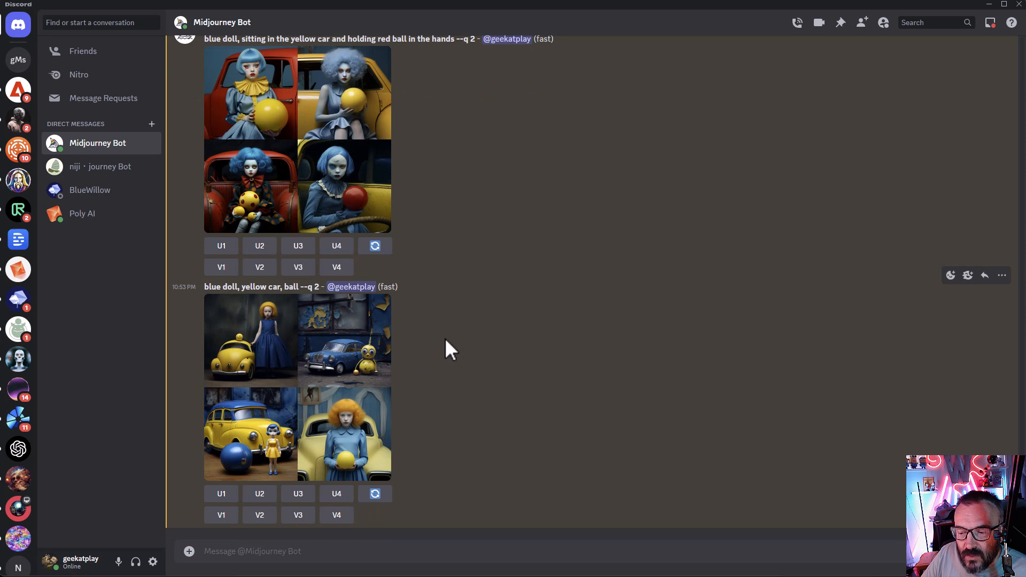
scroll(567, 284, "up", 6)
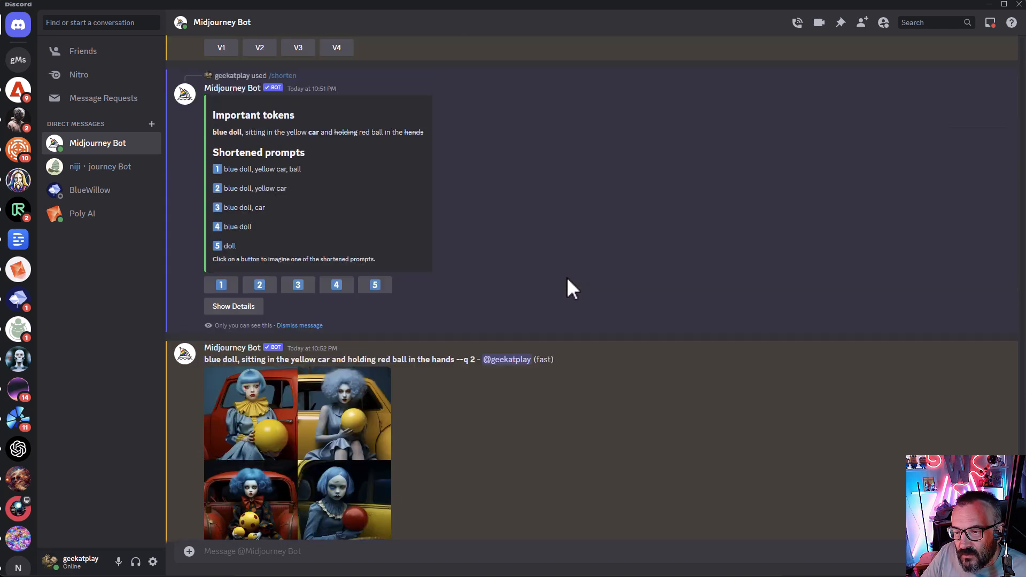
left_click_drag(334, 132, 423, 132)
left_click(540, 200)
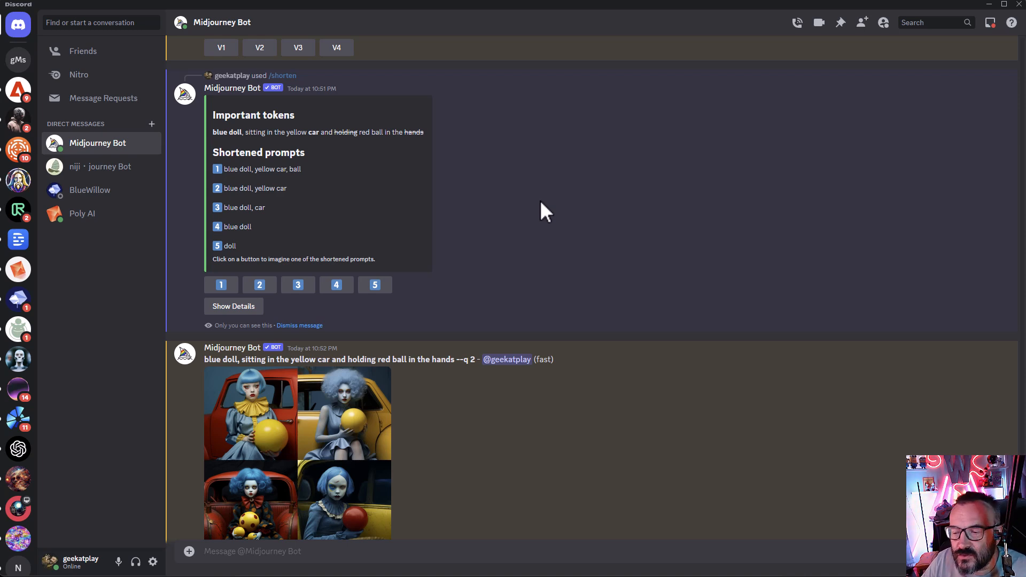
scroll(258, 207, "down", 6)
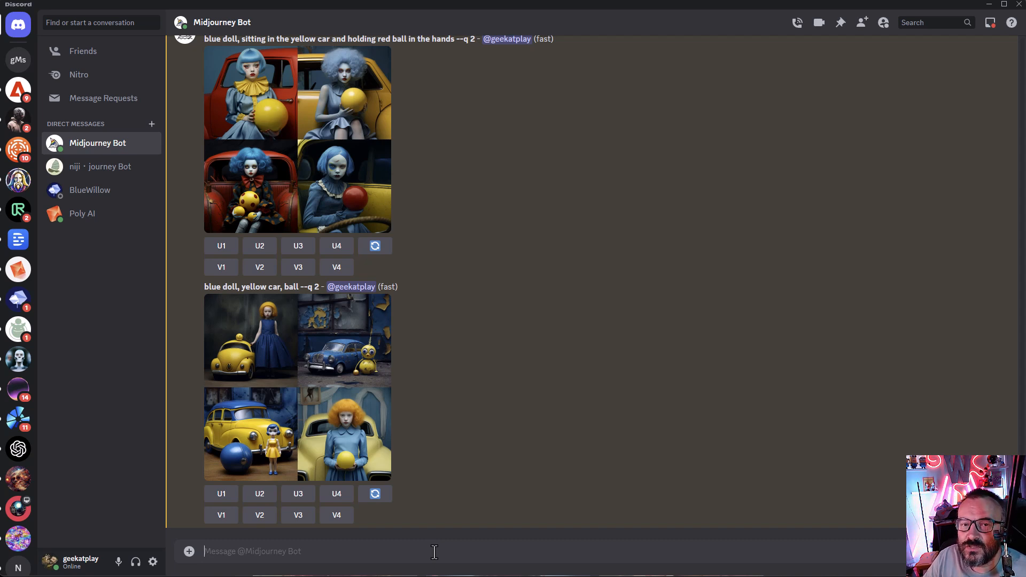
Step: Display the Midjourney bot's settings with /settings and switch to Low Variation Mode
type("/")
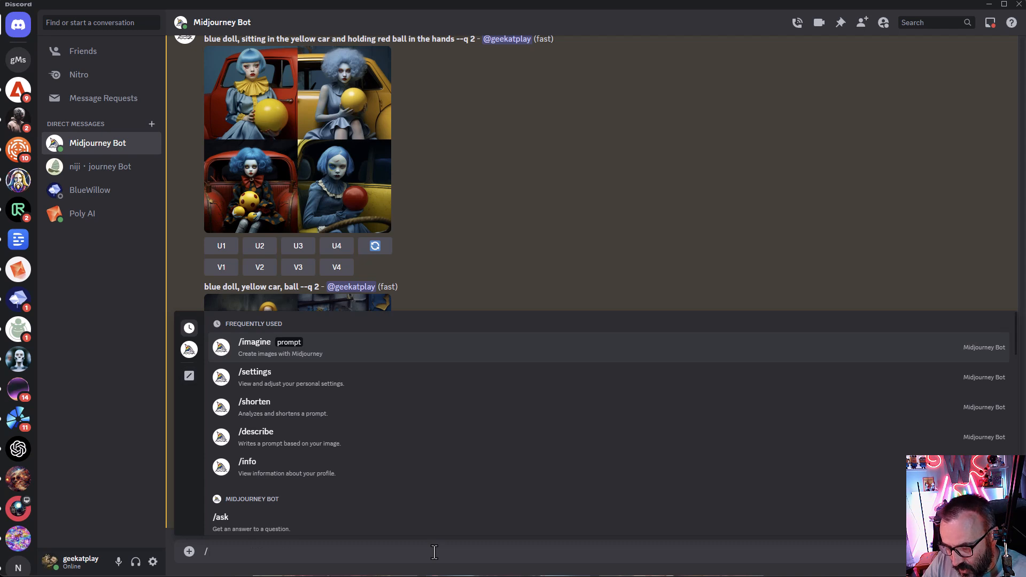
type("sett")
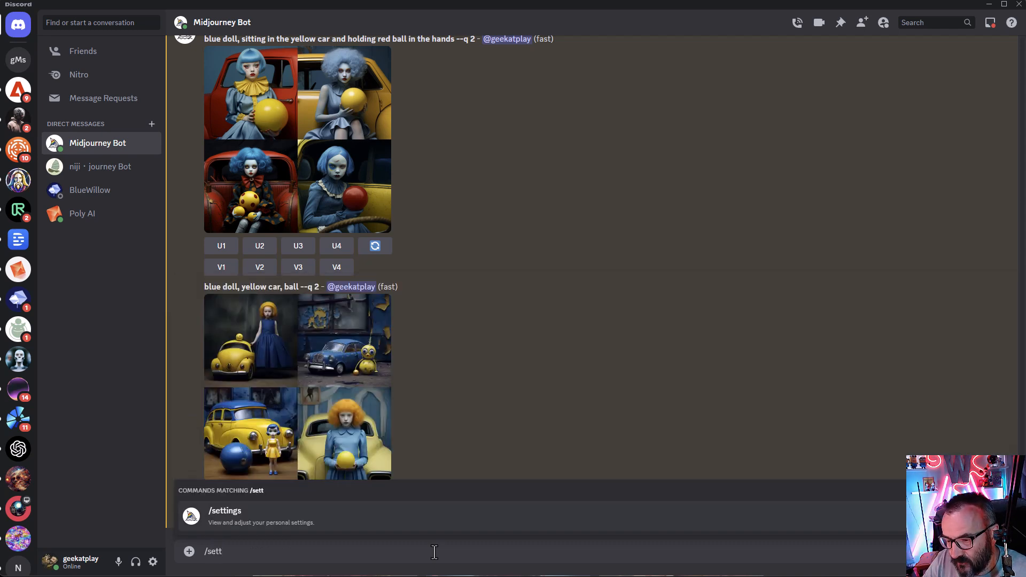
key("Tab")
key("Return")
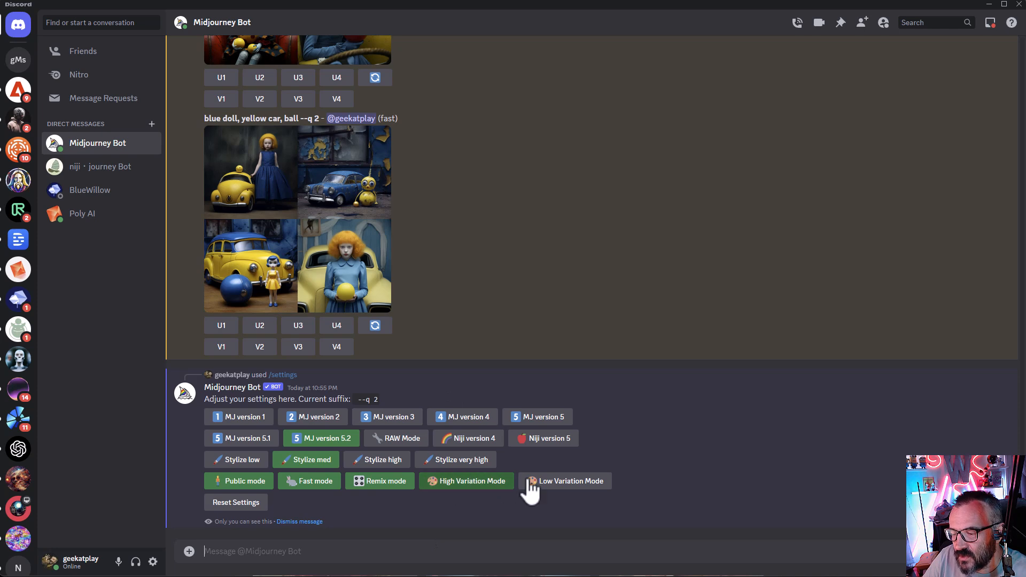
left_click(568, 481)
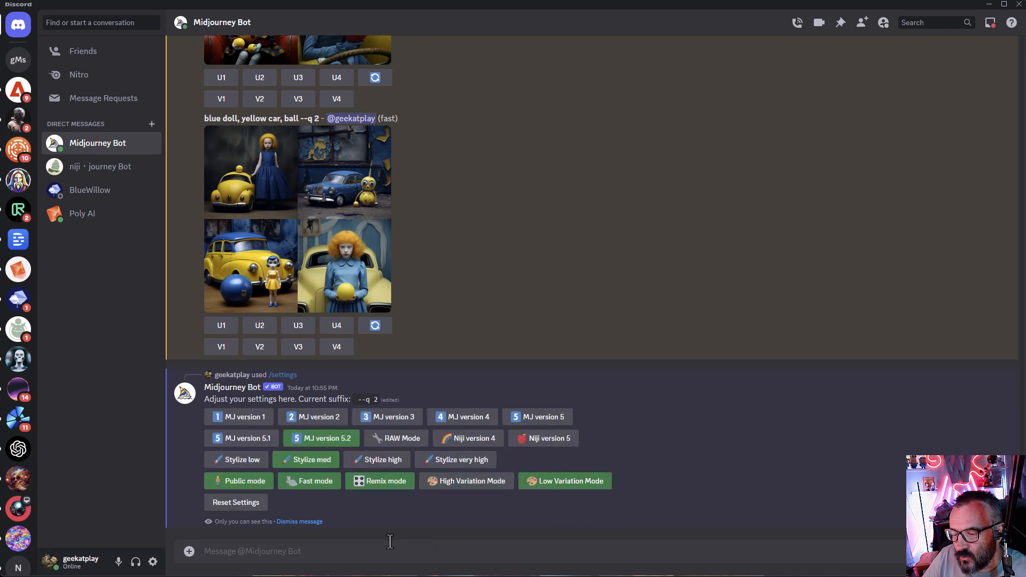
Step: Submit the /imagine prompt "Most beautiful princess of the spring, Disney style, Rococo, Baroque, classic painting, portrait --ar 2:3"
type("/im")
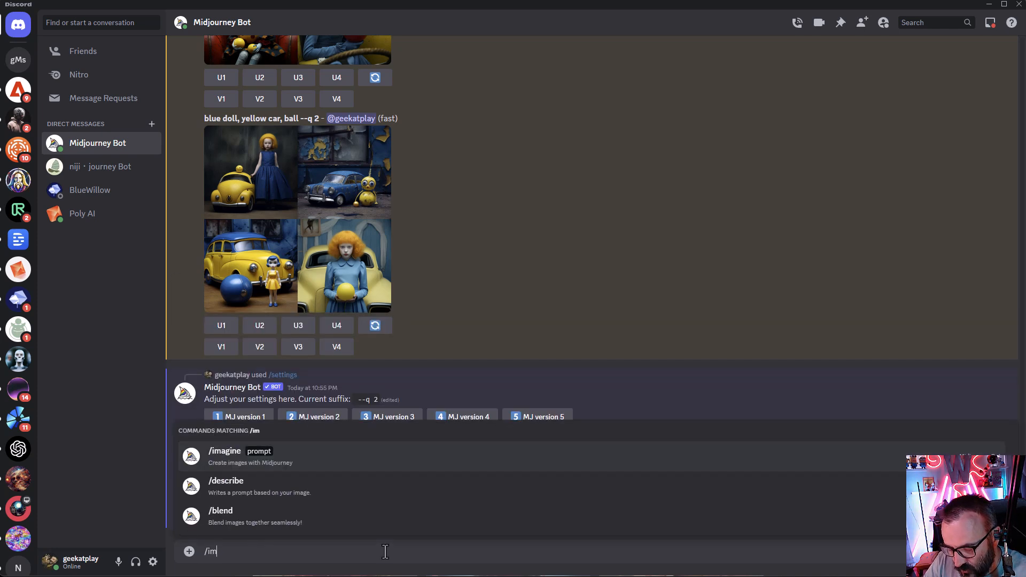
key("Tab")
type("Most beautiful princess of the spring, Disney style, Rococo, Baroque, classic painting, portrait")
type("--ar 2:3")
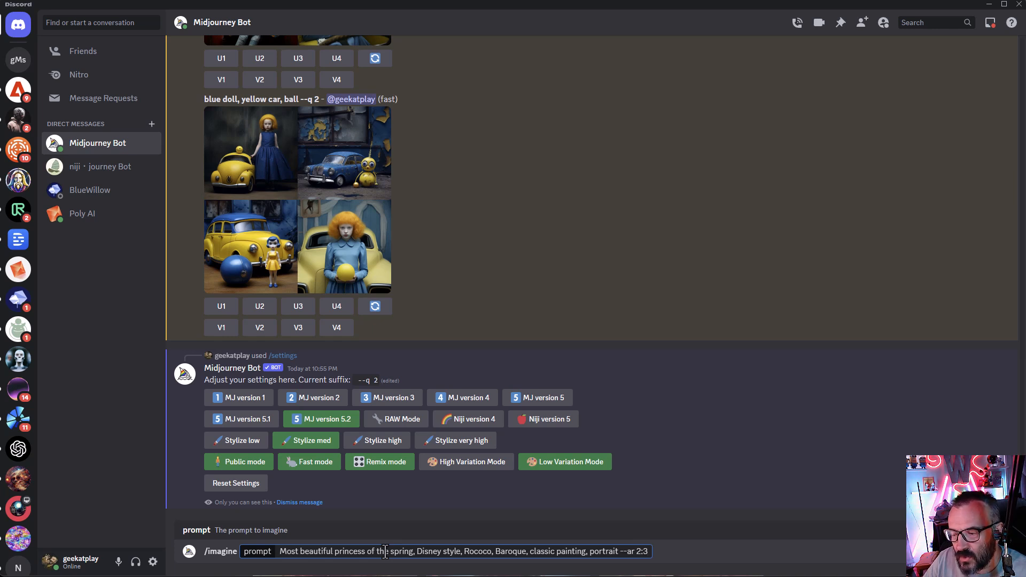
key("Return")
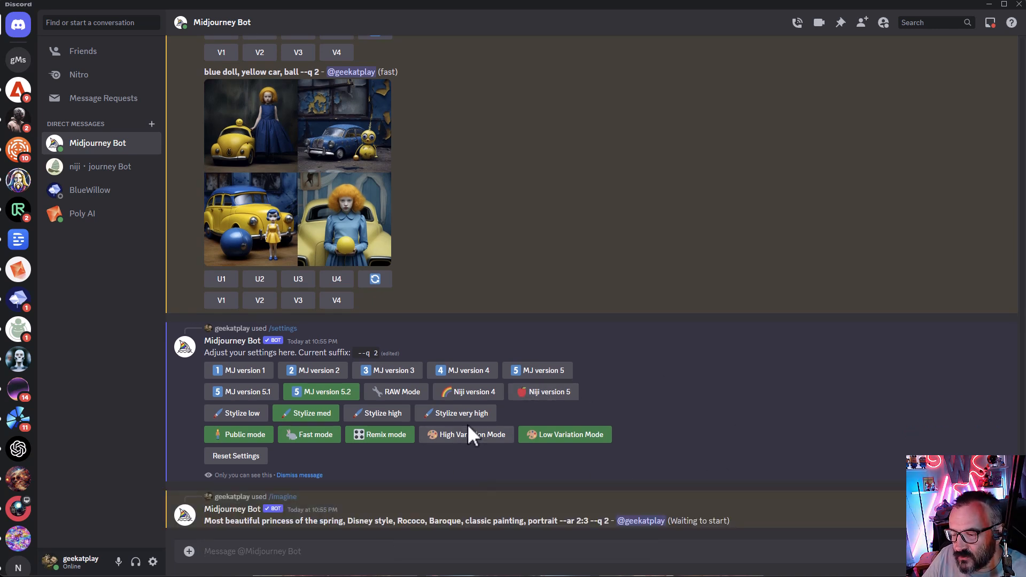
Step: Switch to High Variation Mode and submit the same spring princess /imagine prompt again with --ar 2:3
left_click(474, 436)
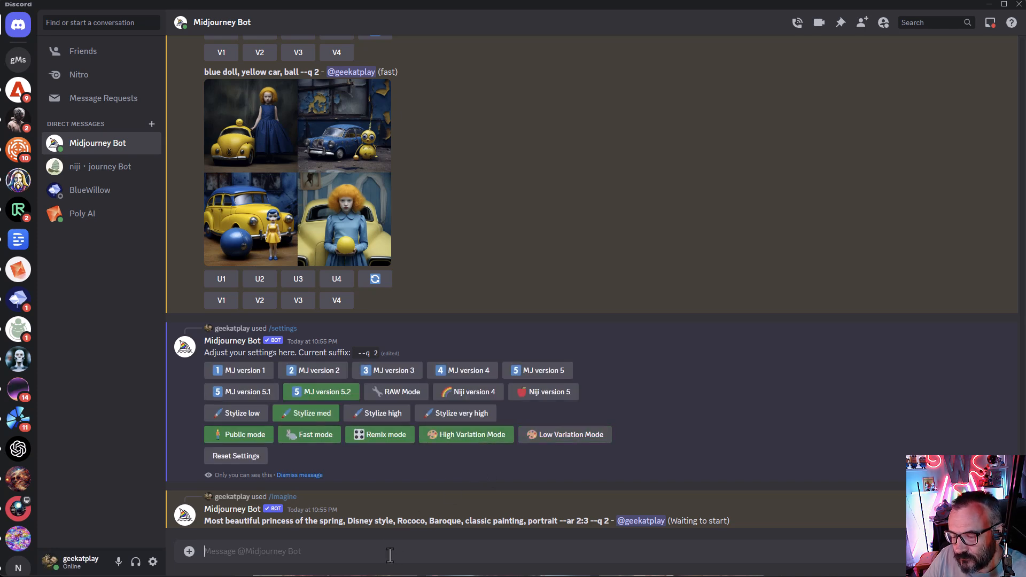
type("/im")
key("Tab")
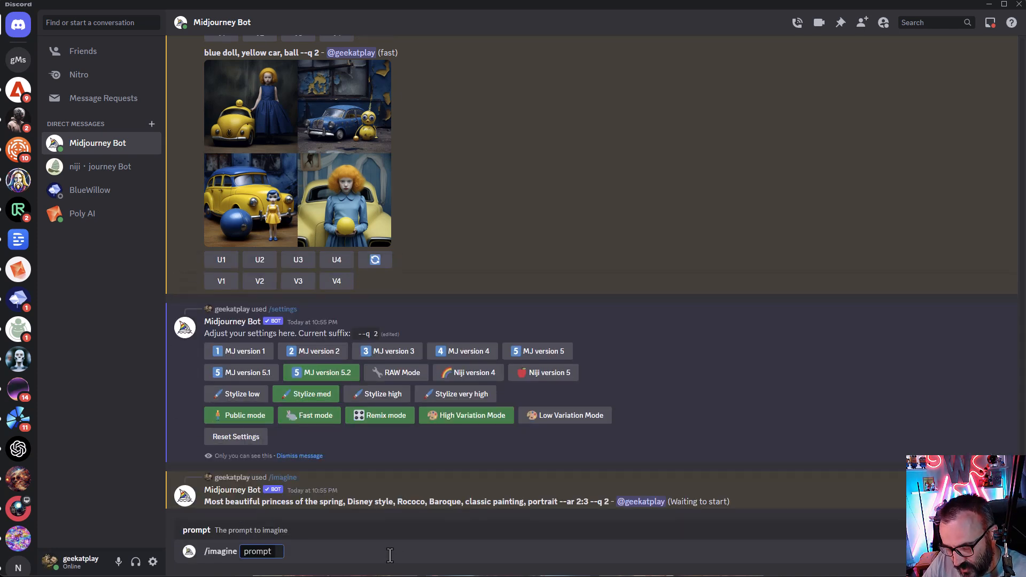
type("Most beautiful princess of the spring, Disney style, Rococo, Baroque, classic painting, portrait")
type("--ar 2")
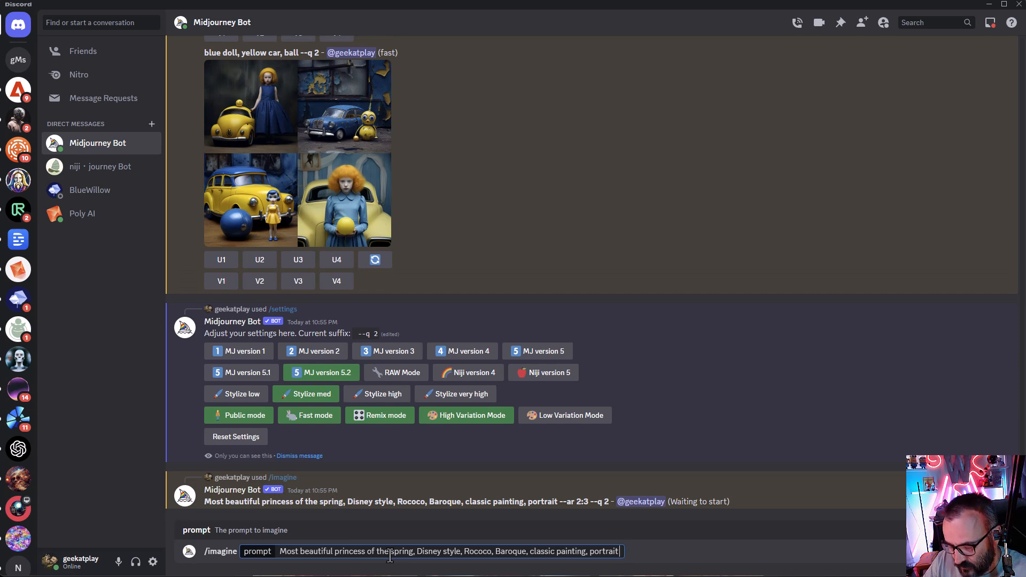
type(":3")
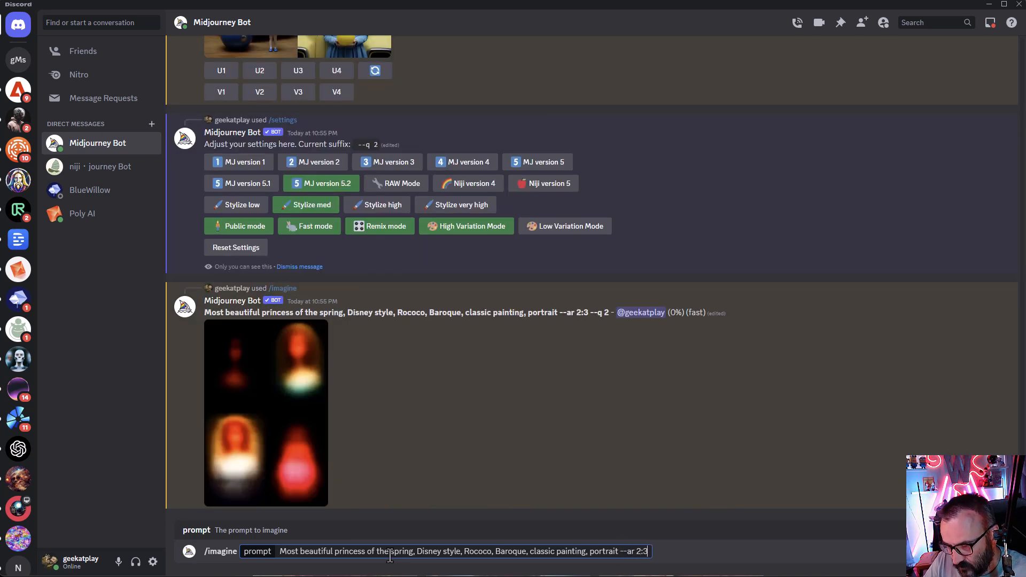
key("Return")
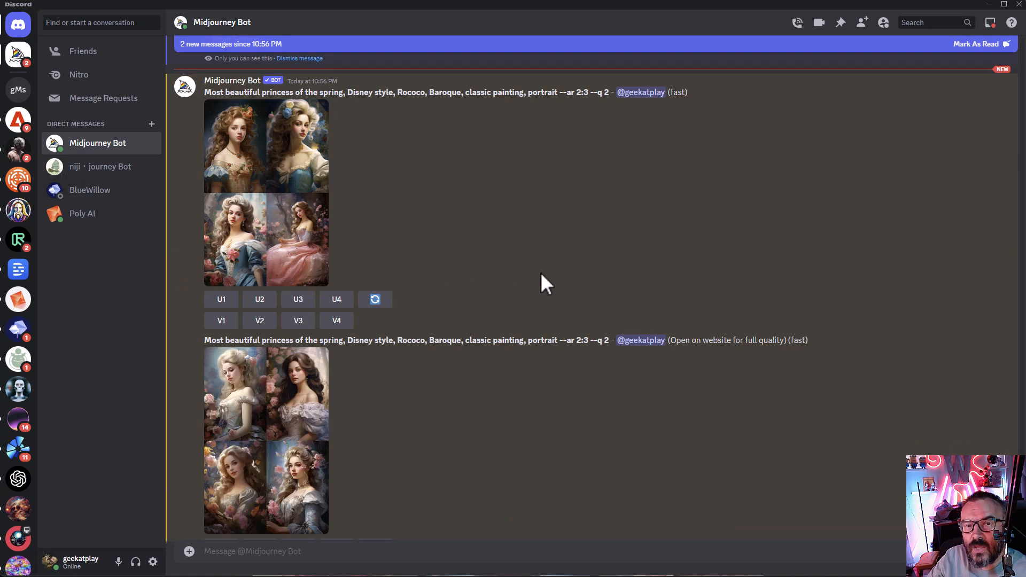
Step: Enlarge the two spring princess result grids alternately to compare the images made under low and high variation
left_click(284, 233)
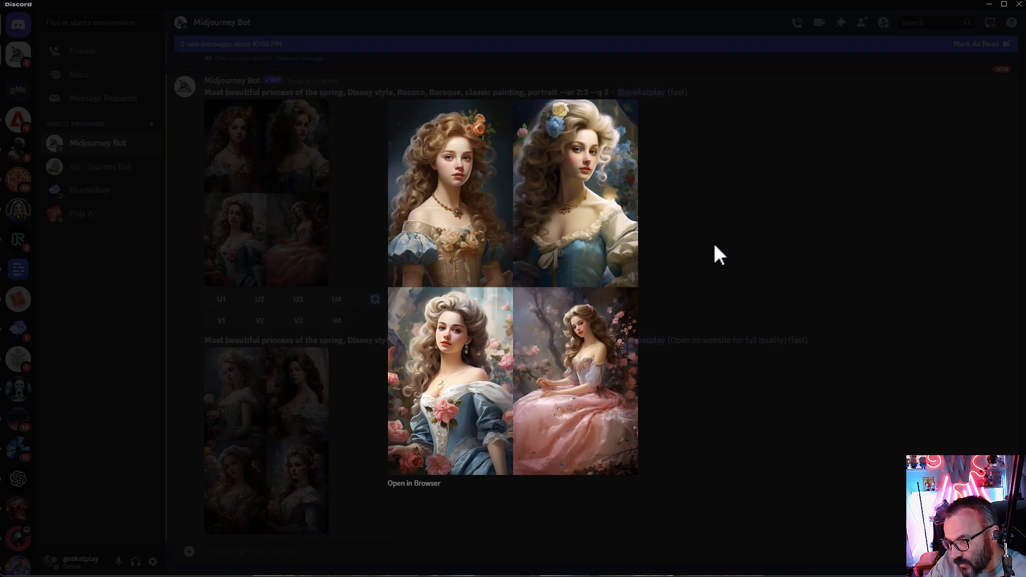
left_click(675, 260)
left_click(303, 449)
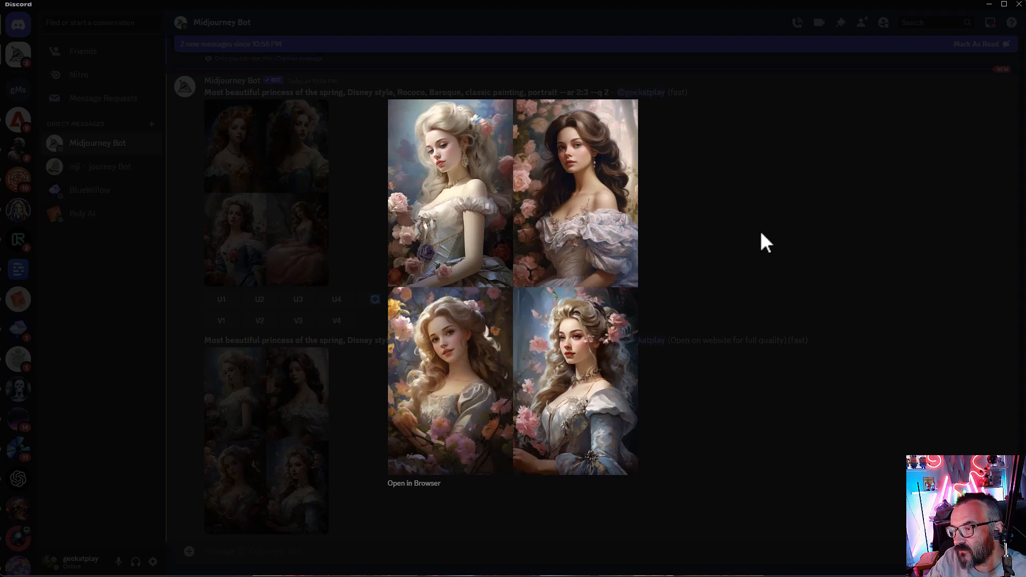
left_click(764, 243)
left_click(315, 208)
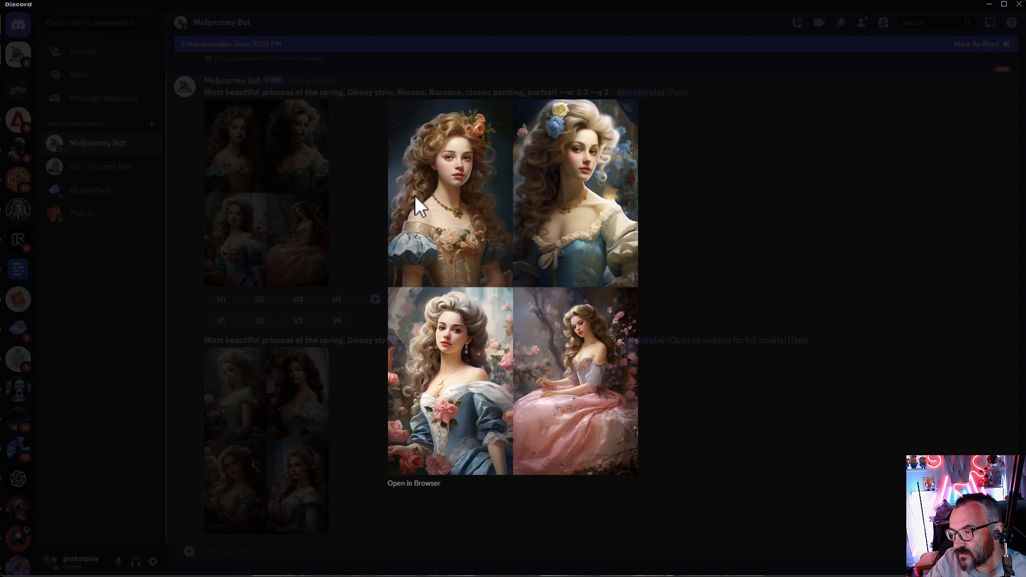
left_click(689, 182)
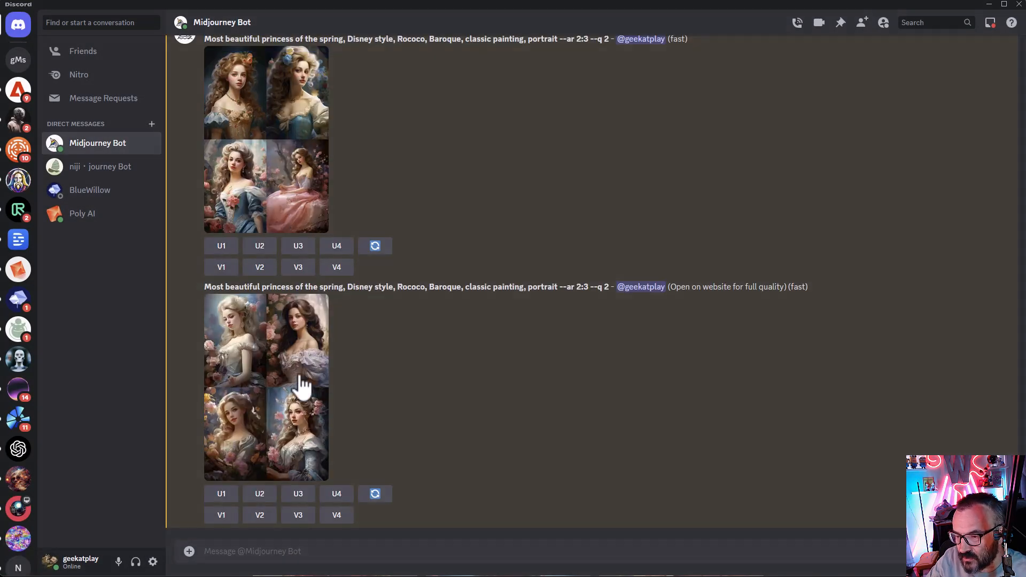
left_click(302, 386)
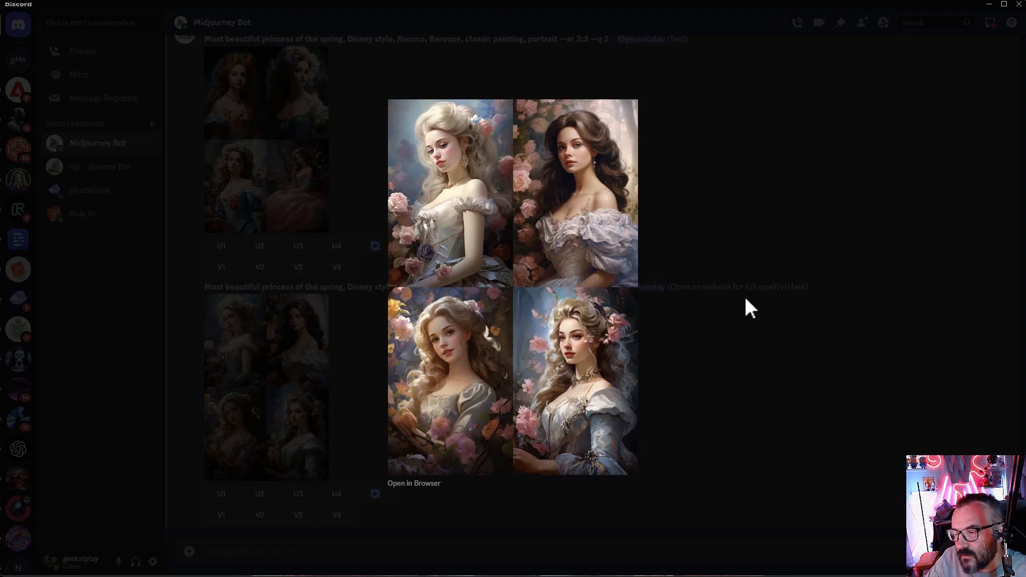
left_click(710, 218)
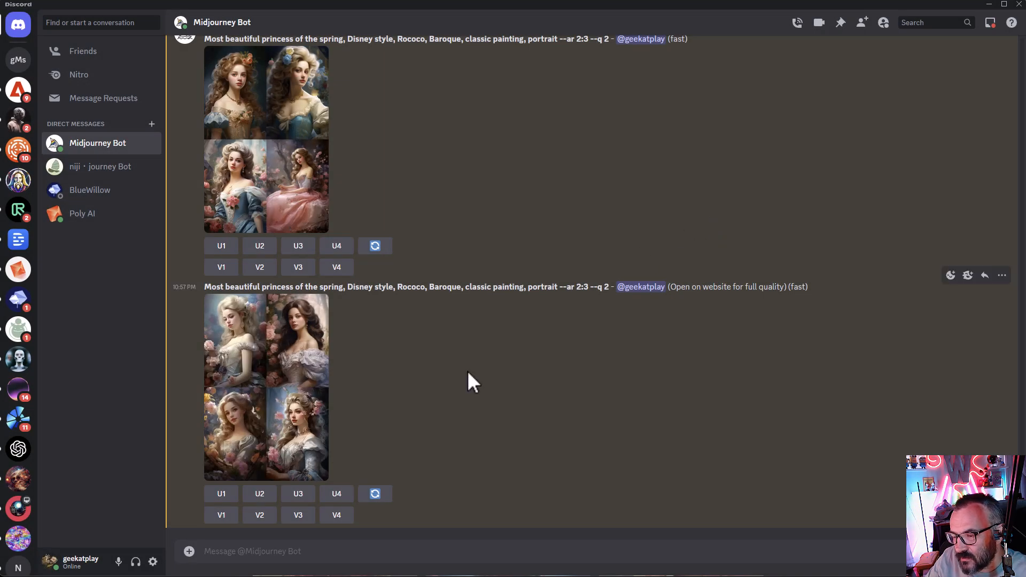
Step: Inspect the high-variation princess grid enlarged, upscale its third image and zoom that image out 2x
left_click(299, 374)
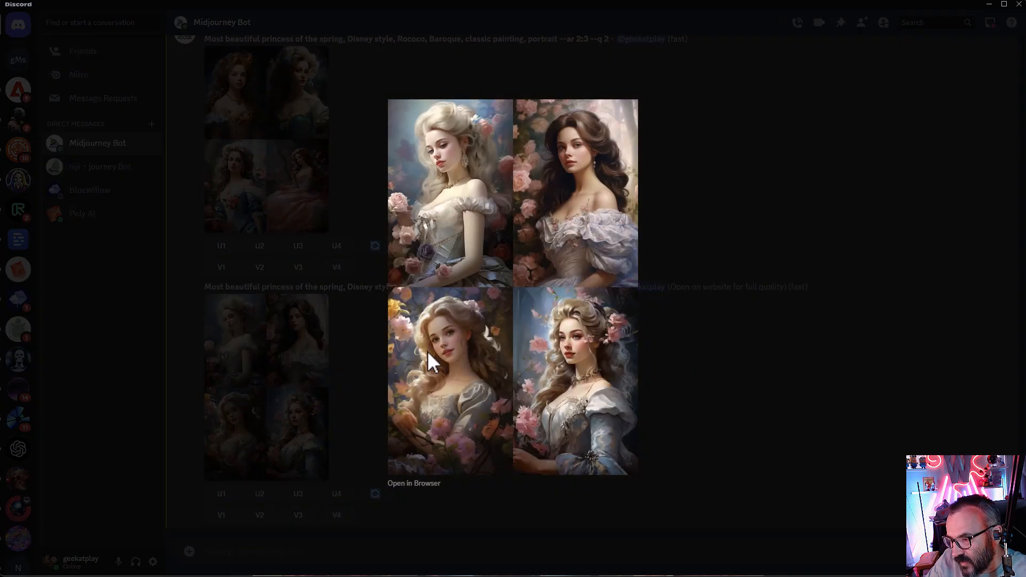
left_click(737, 391)
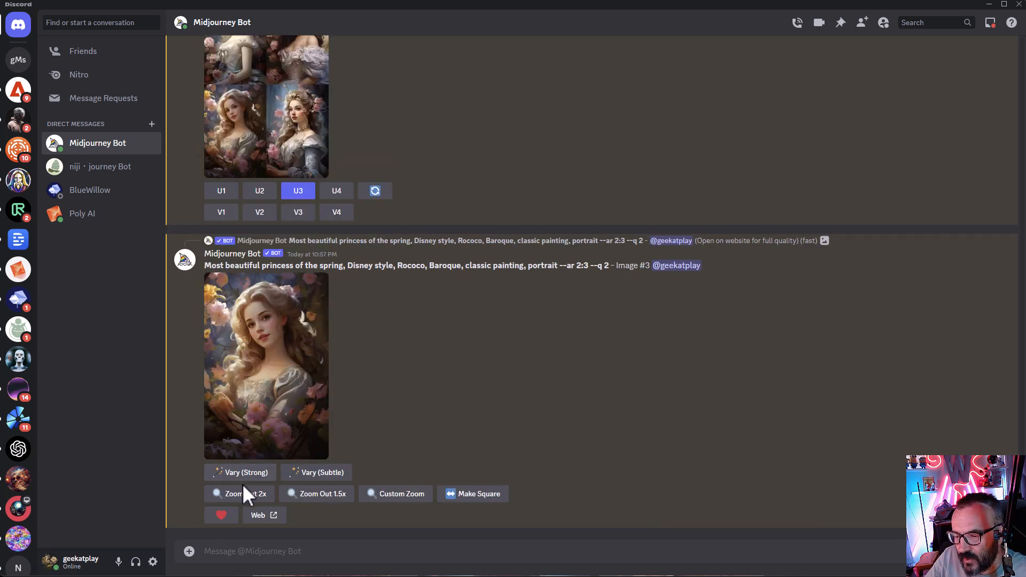
left_click(242, 492)
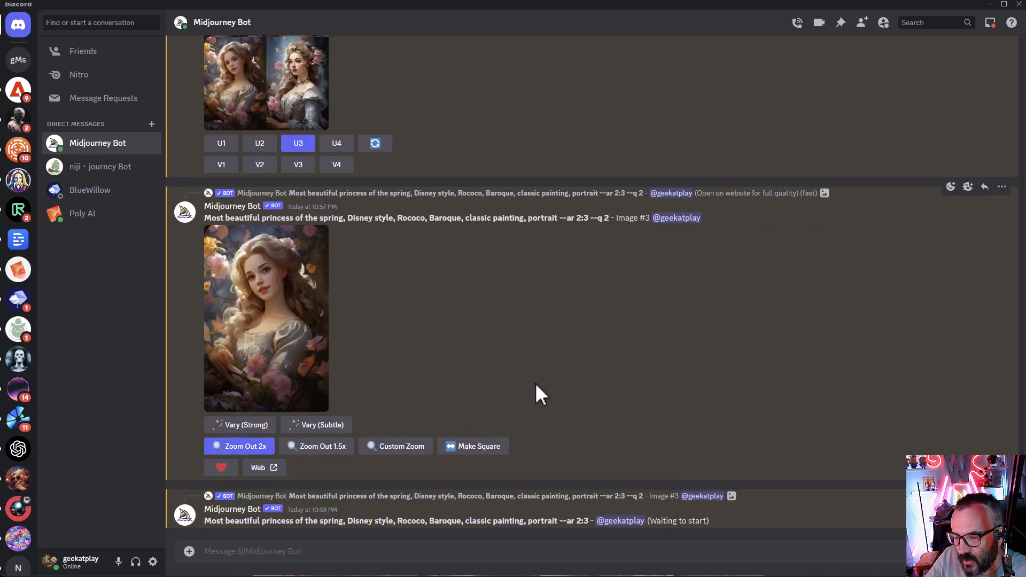
Step: Generate strong and subtle variations of the upscaled spring princess, submitting the remix prompt unchanged both times
left_click(240, 425)
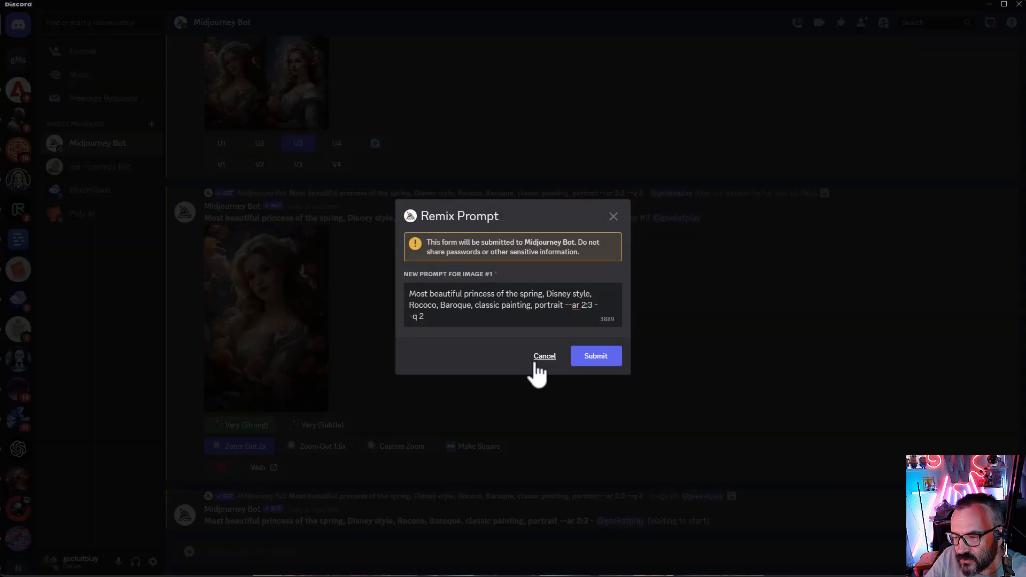
left_click(611, 357)
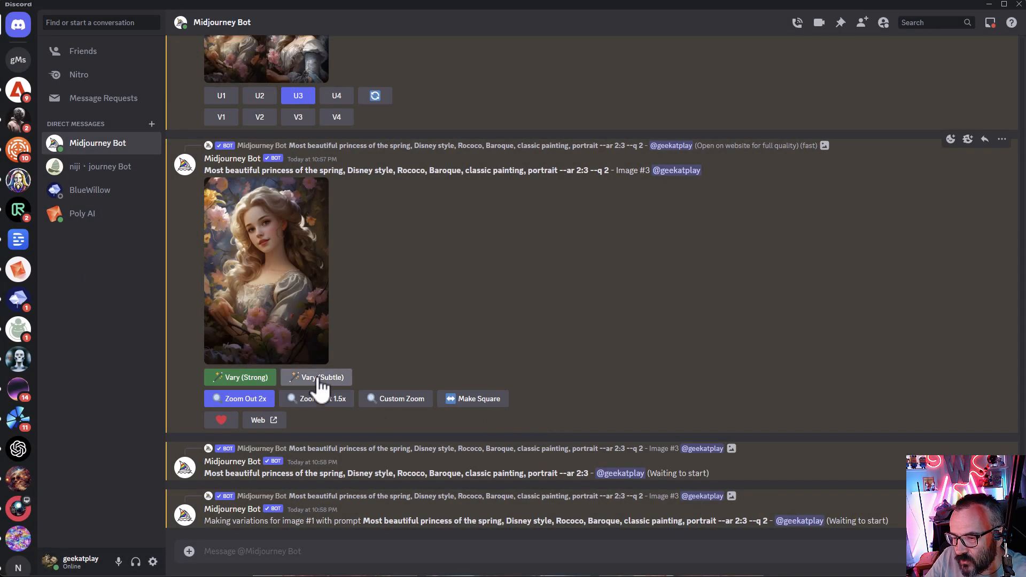
left_click(320, 378)
left_click(595, 359)
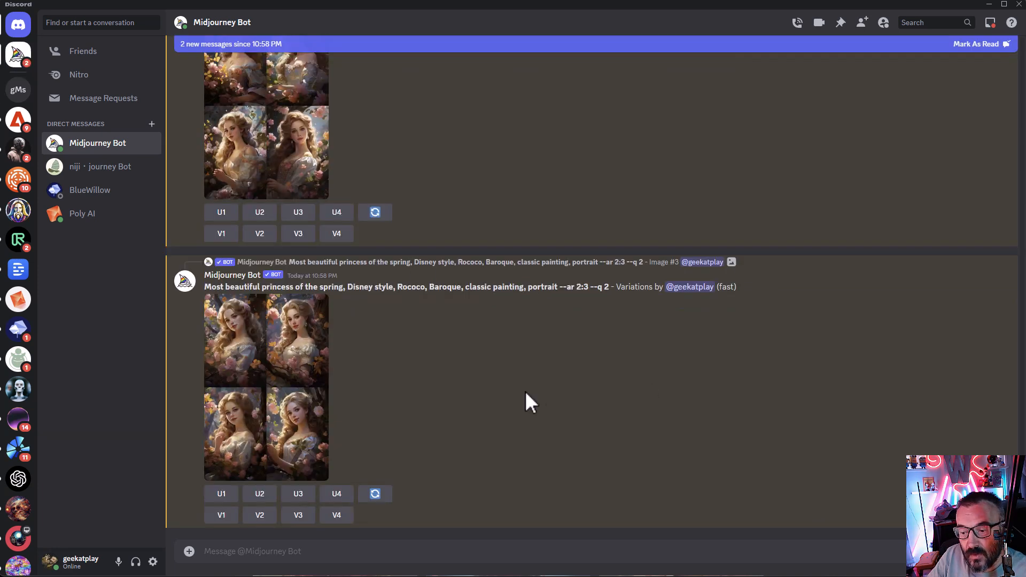
Step: Enlarge the subtle and strong variation grids in turn to compare how far they depart from the original princess
left_click(287, 369)
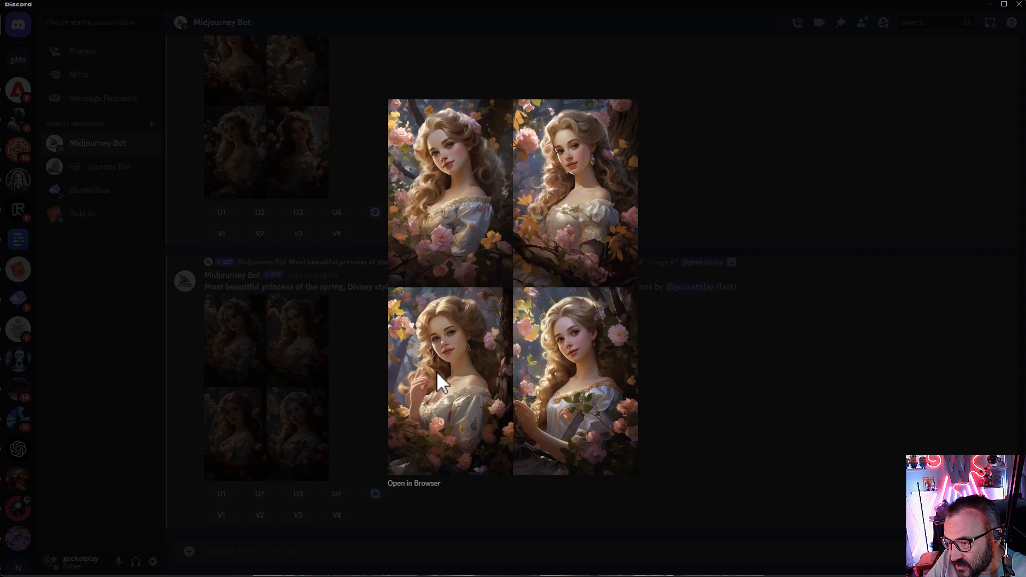
left_click(792, 395)
scroll(293, 200, "up", 3)
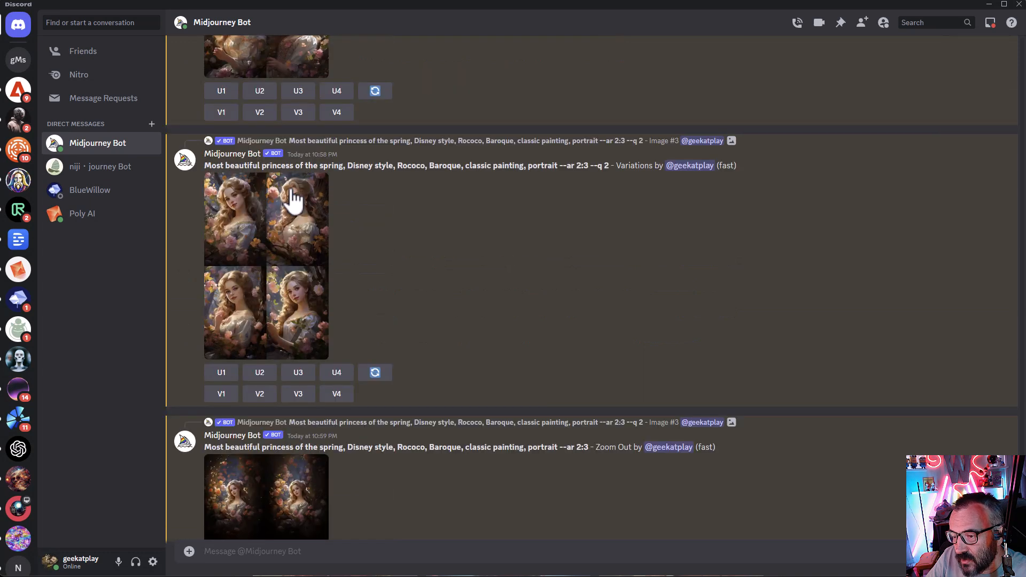
left_click(286, 195)
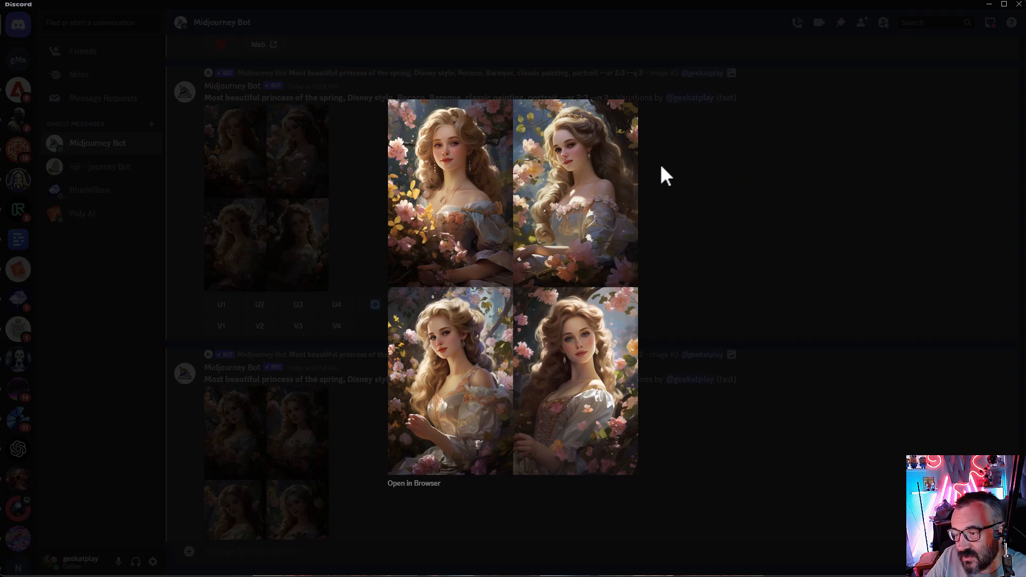
left_click(700, 215)
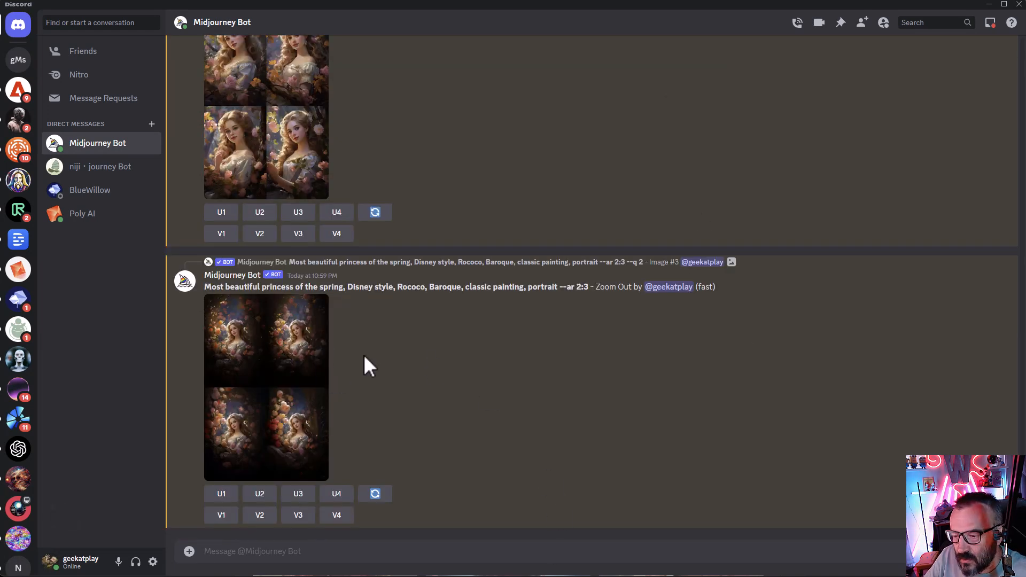
Step: Inspect the zoomed-out princess grid enlarged and upscale its first image
left_click(288, 355)
left_click(690, 379)
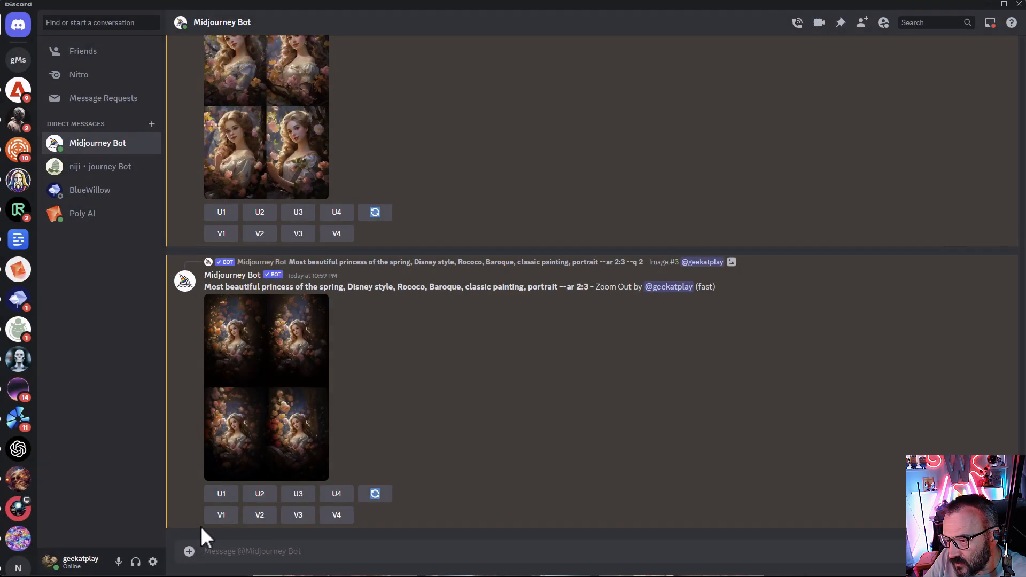
left_click(227, 494)
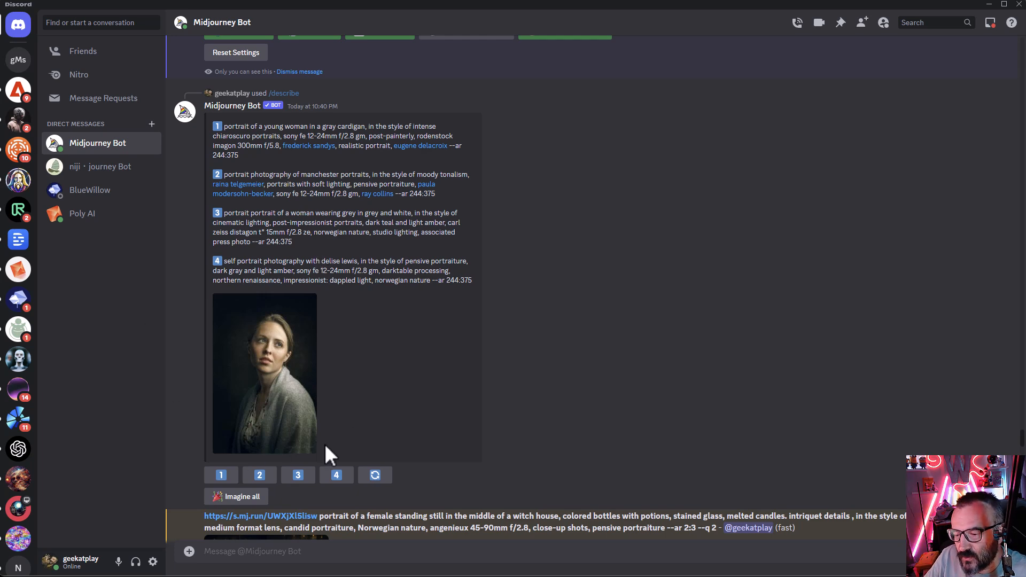
Step: Go back to the /describe result and enlarge the reference portrait of the woman in the gray cardigan
left_click(282, 389)
left_click(691, 334)
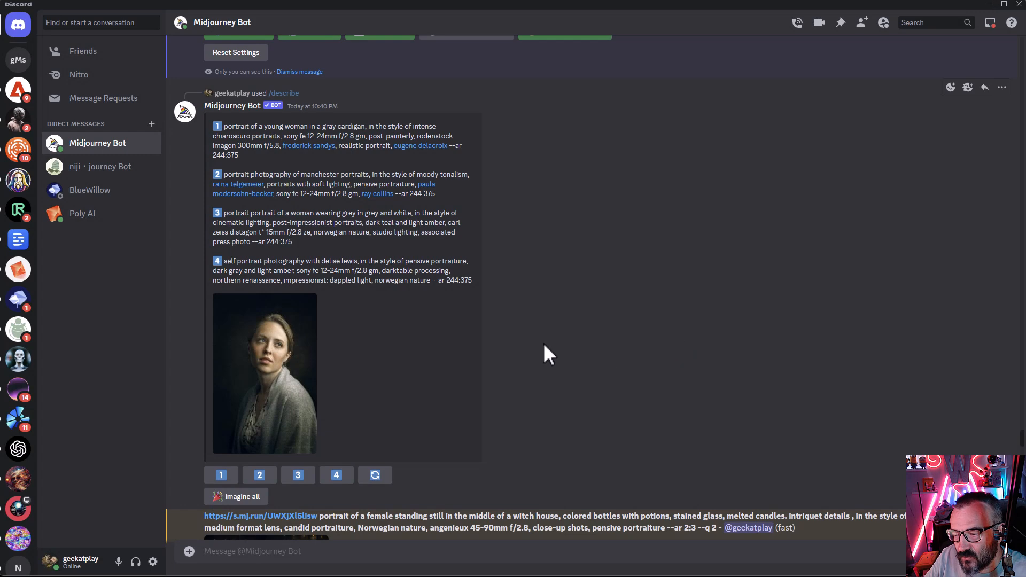
scroll(323, 251, "up", 5)
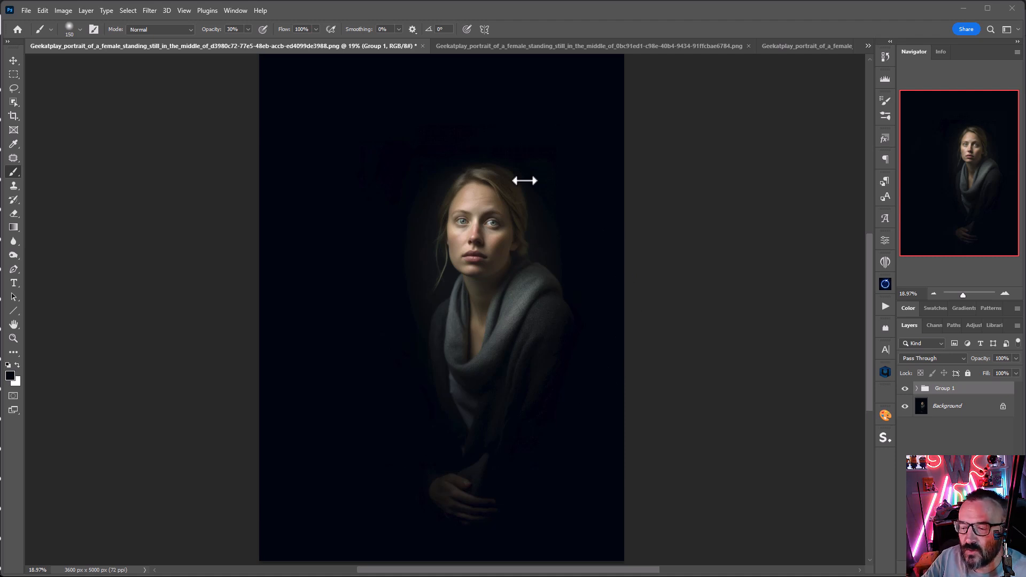
Step: In Photoshop, compare the dark portrait with Group 1 hidden and shown, and examine the woman's face up close
scroll(746, 395, "down", 1)
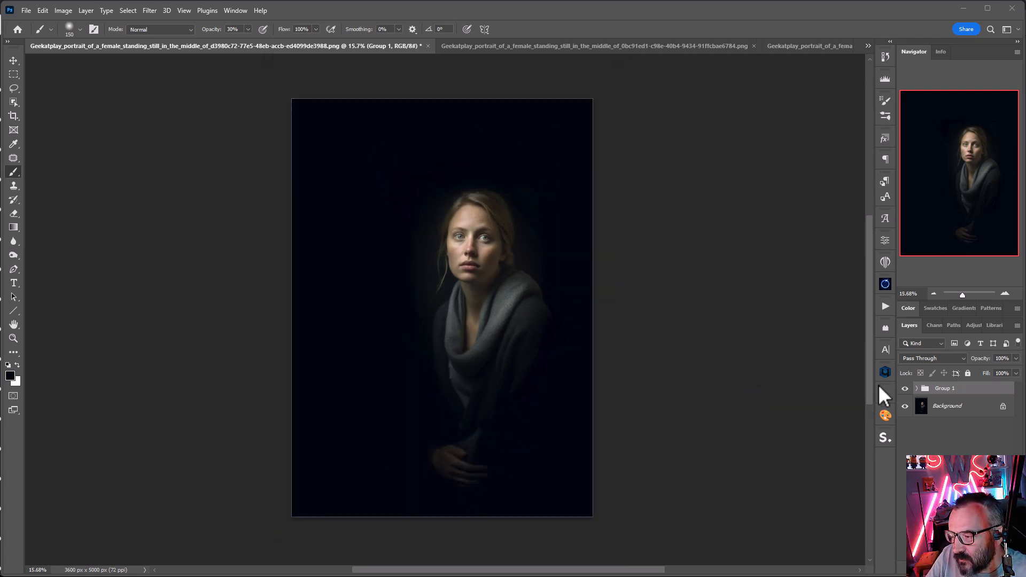
left_click(905, 389)
left_click(904, 388)
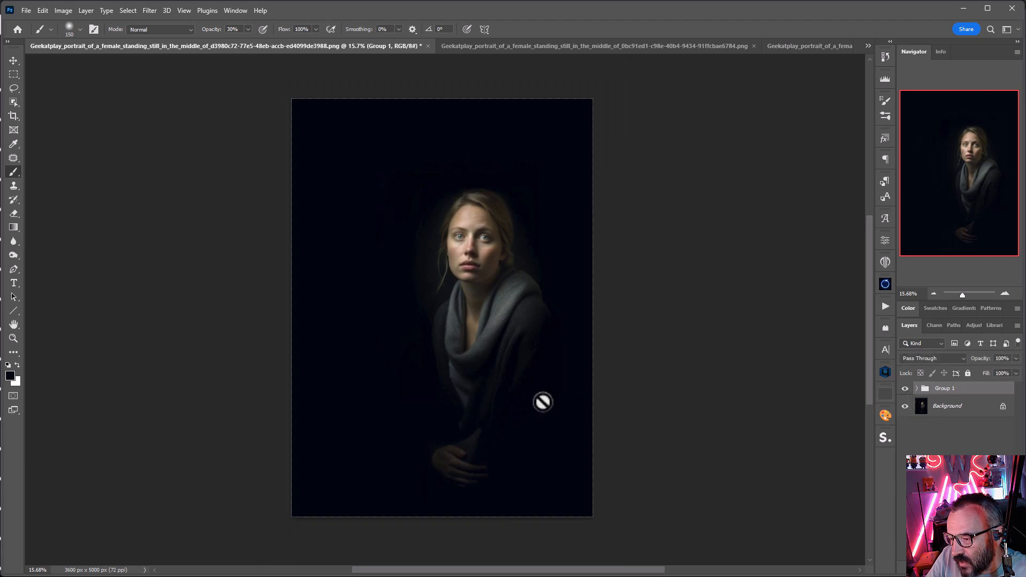
scroll(769, 345, "up", 1)
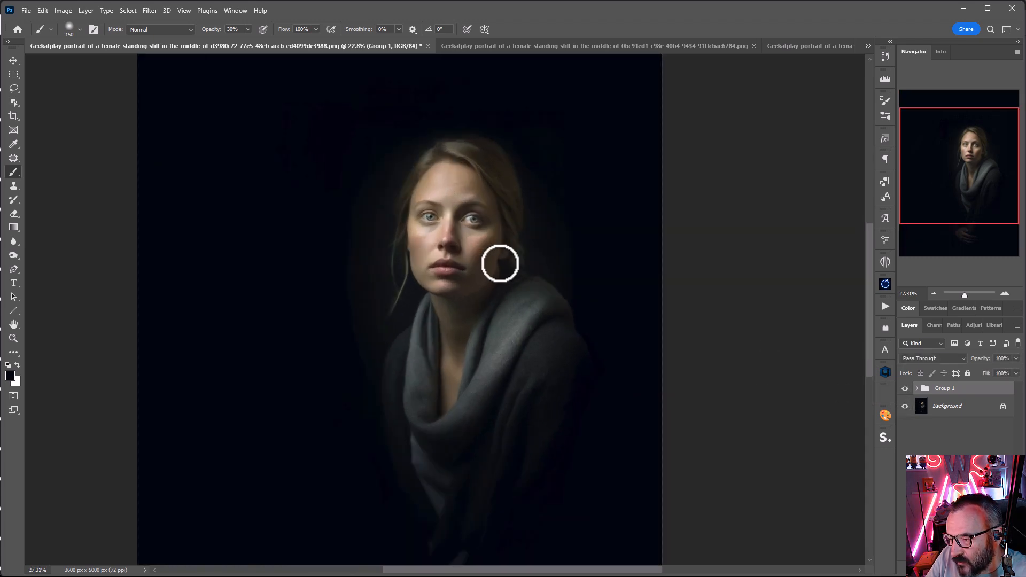
scroll(499, 263, "up", 3)
scroll(401, 276, "down", 4)
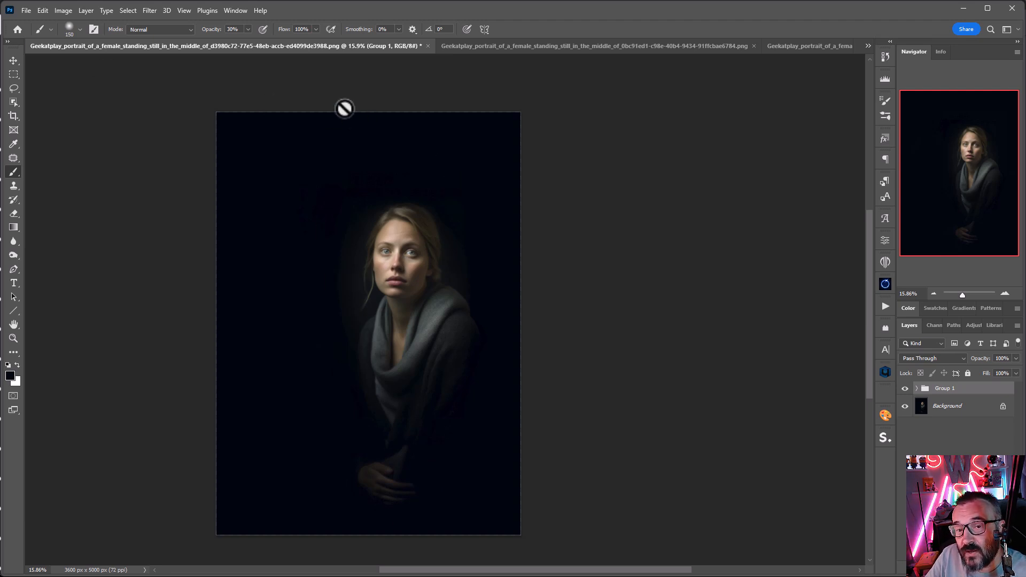
Step: Switch back to Discord and review the princess zoom-out, variation and original grids up to the Midjourney settings message
key("alt+Tab")
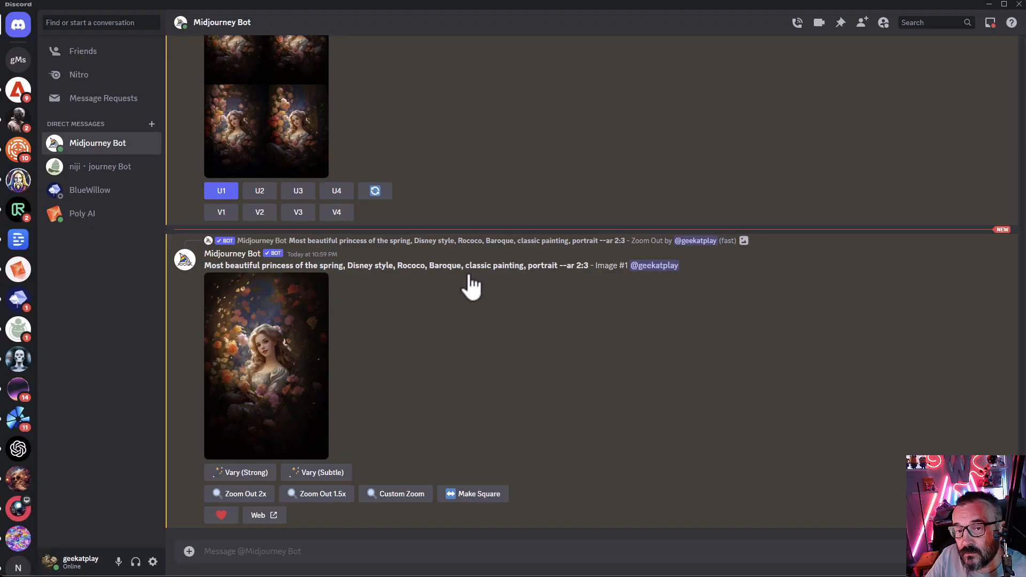
scroll(469, 328, "up", 1)
scroll(470, 330, "down", 1)
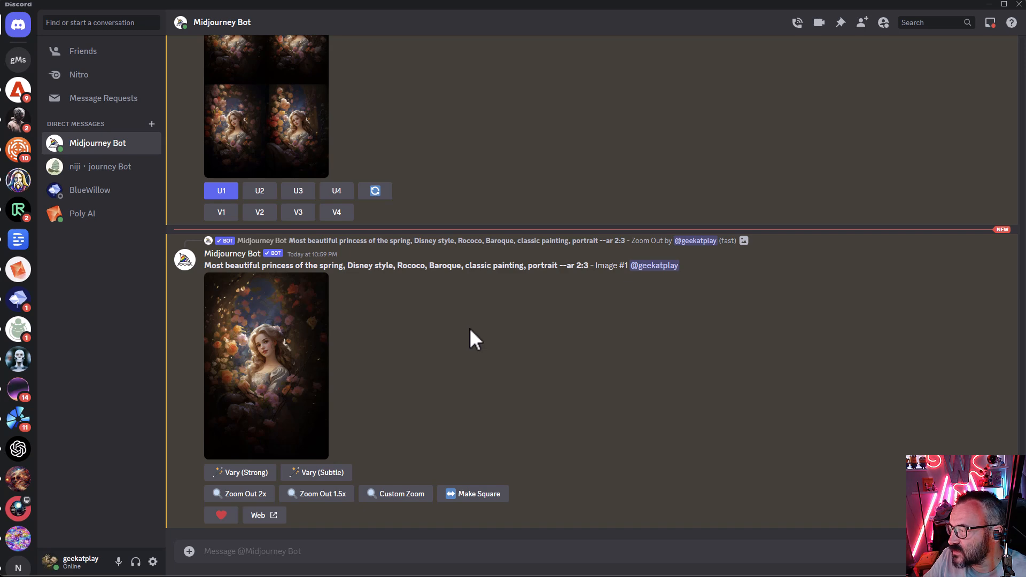
scroll(366, 255, "up", 8)
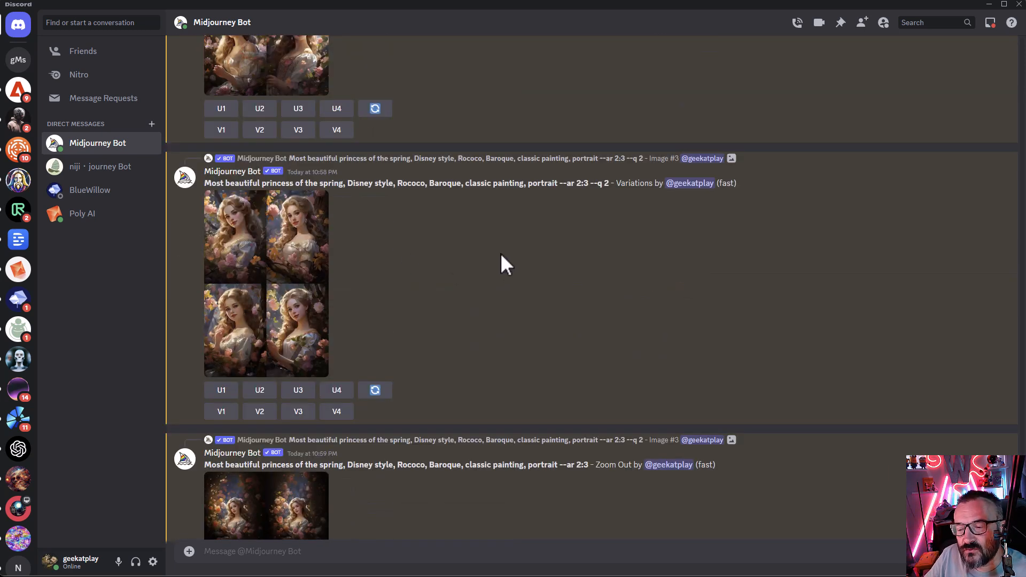
scroll(500, 252, "up", 3)
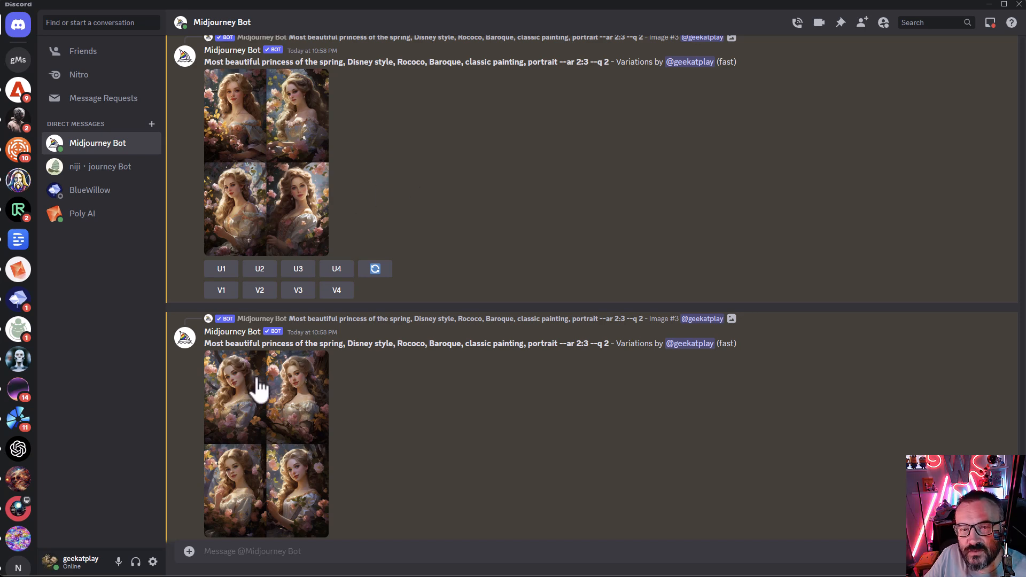
scroll(297, 167, "up", 10)
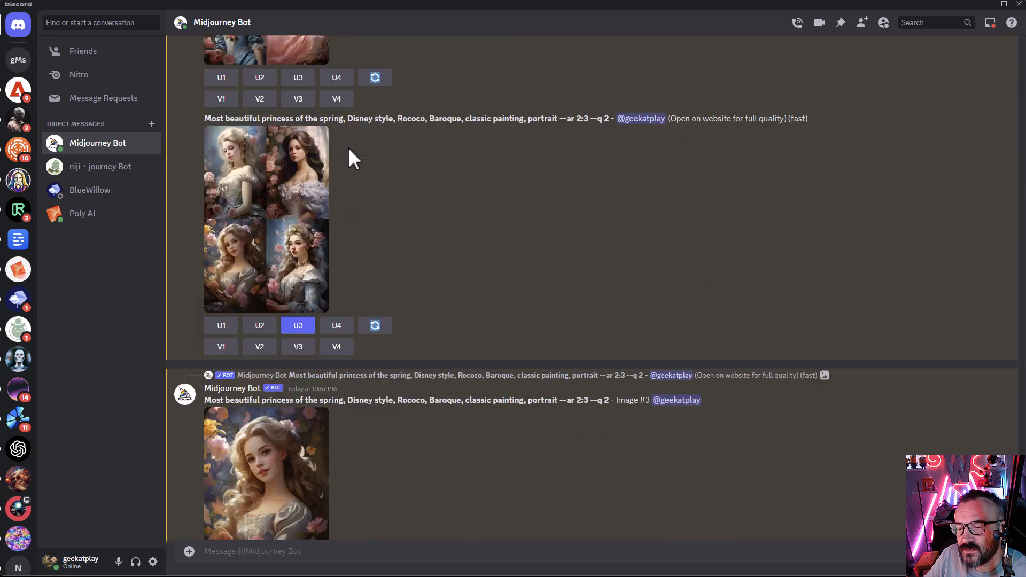
scroll(428, 225, "up", 10)
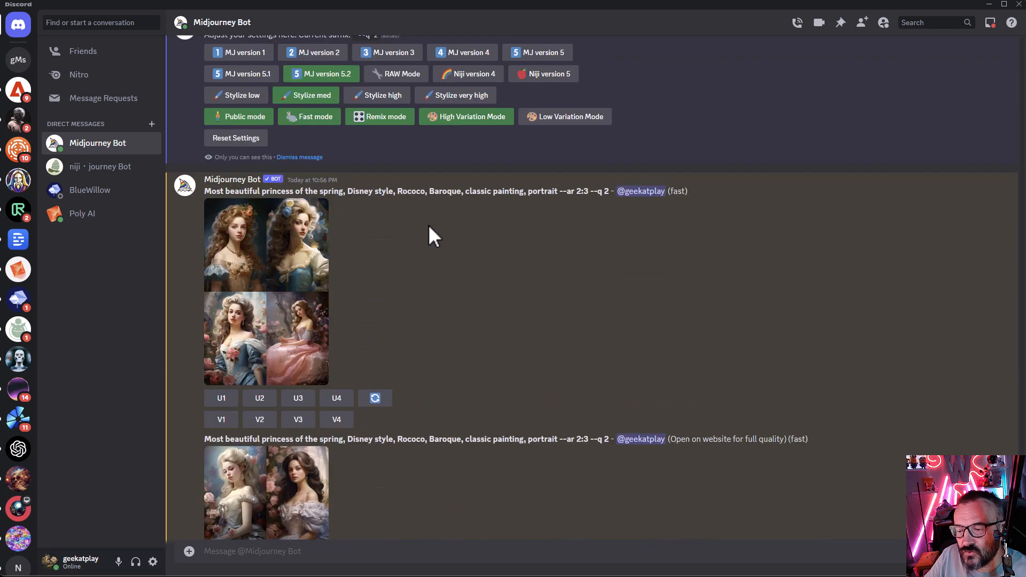